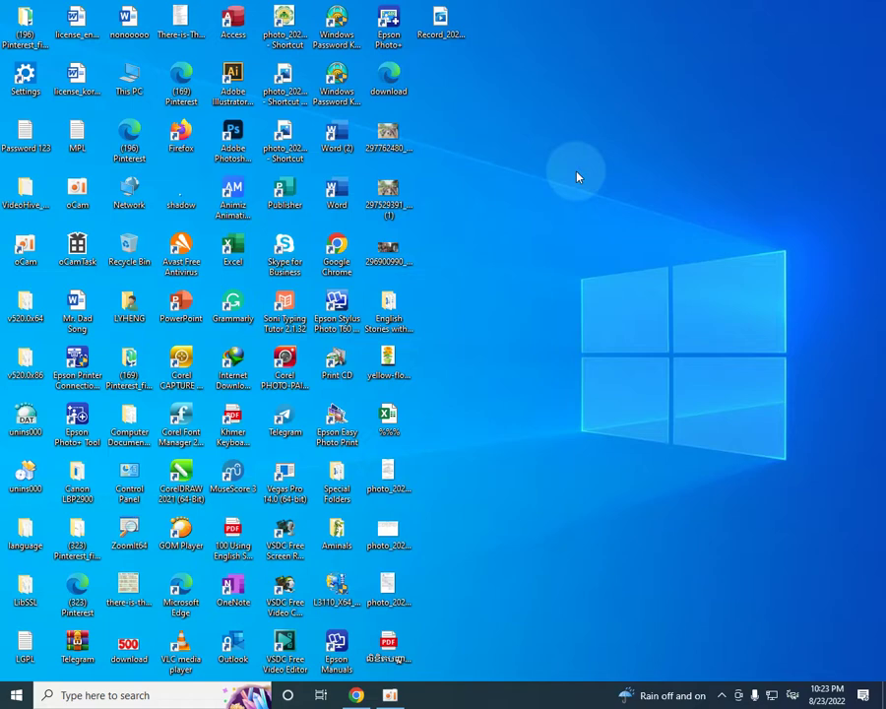
Refresh the desktop, then launch Microsoft Word from its desktop shortcut.
right_click(580, 107)
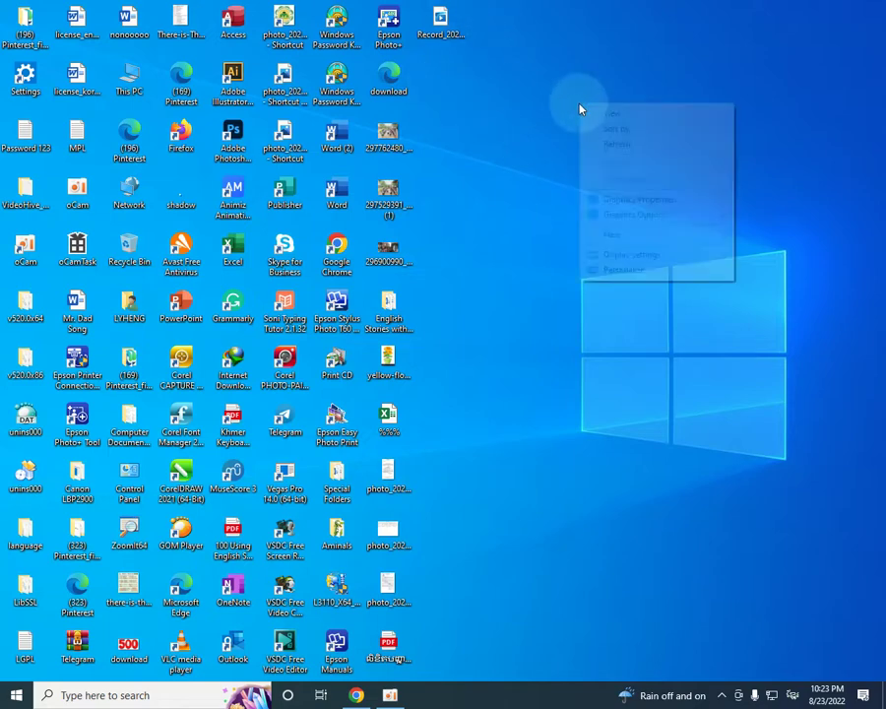
left_click(596, 144)
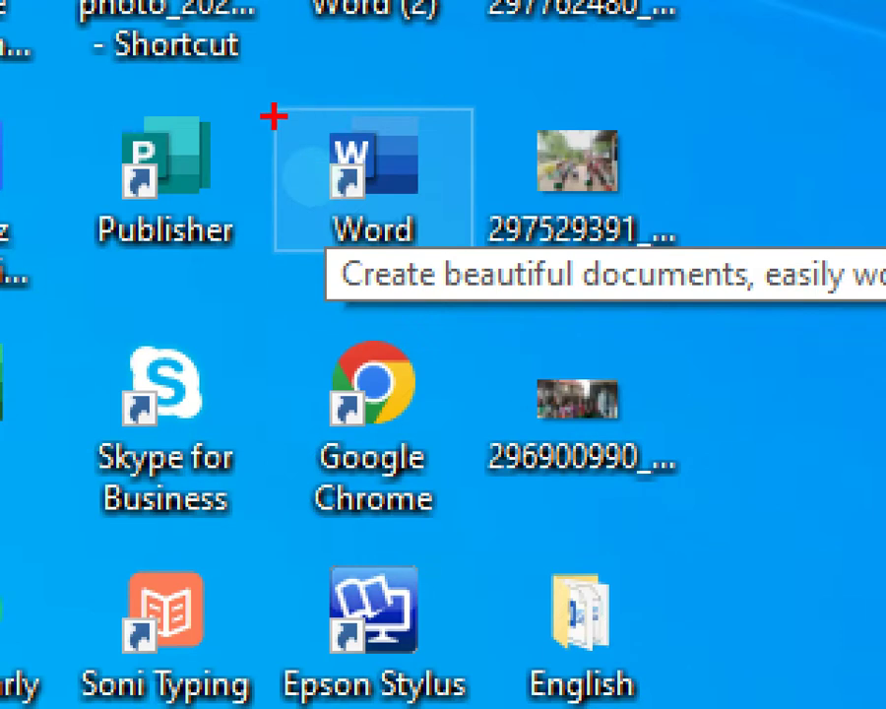
mouse_move(266, 104)
left_mouse_down()
mouse_move(285, 251)
mouse_move(265, 270)
mouse_move(516, 137)
mouse_move(285, 67)
mouse_move(241, 158)
left_mouse_up()
key("r")
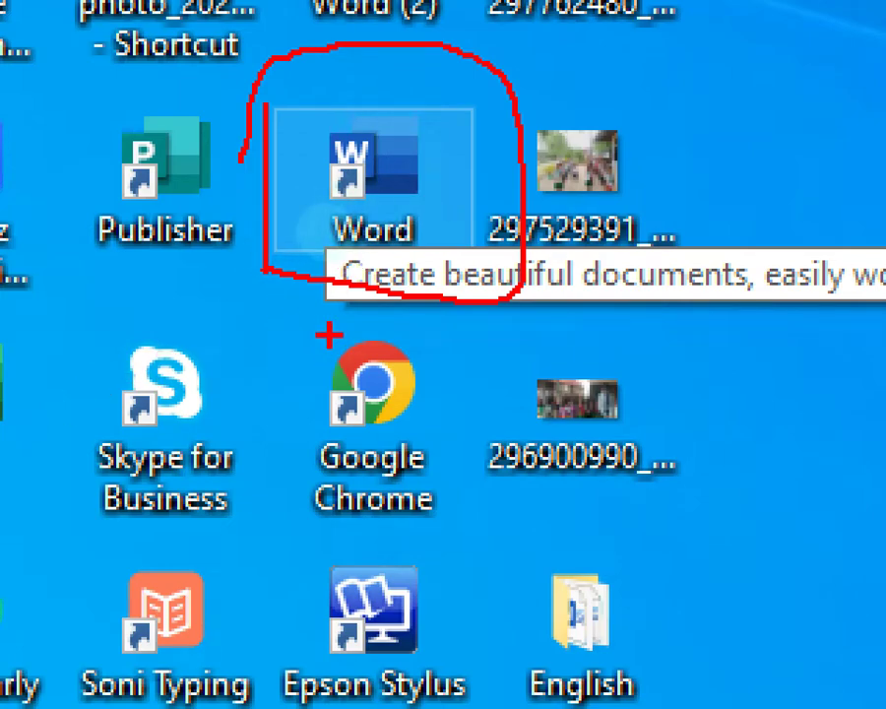
key("Escape")
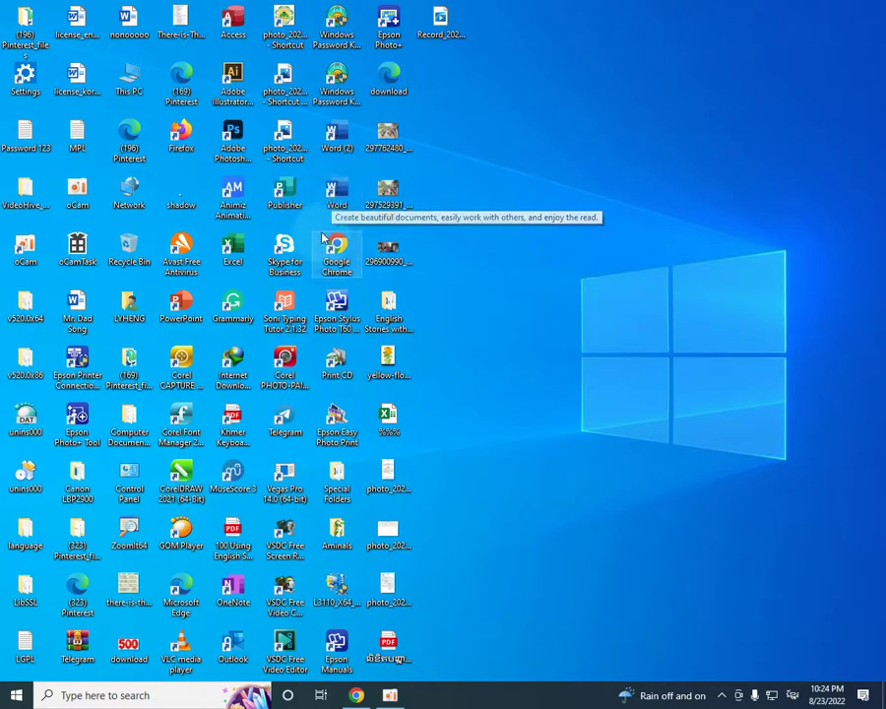
right_click(334, 201)
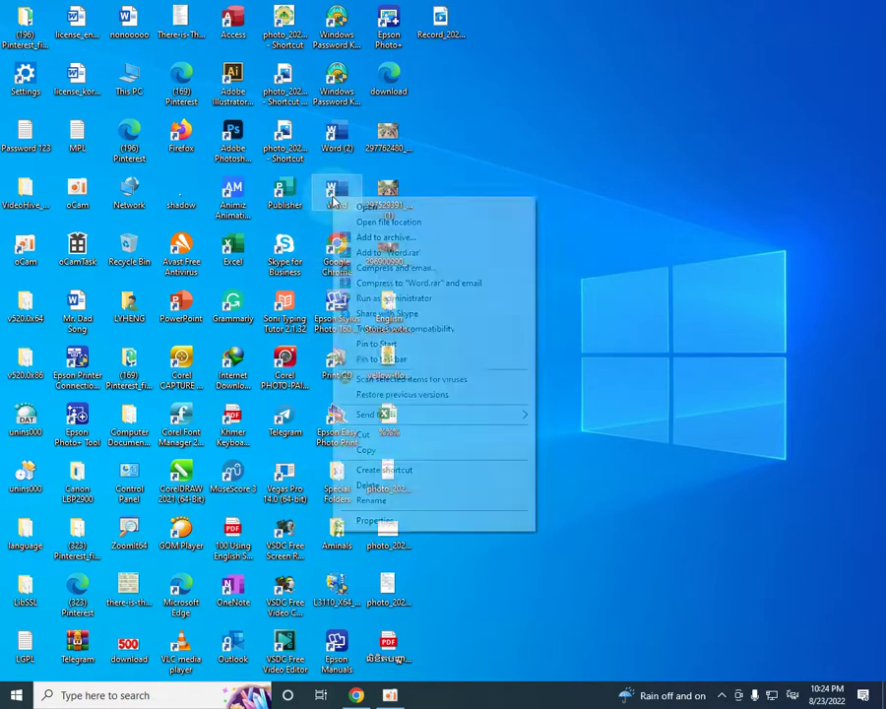
left_click(360, 208)
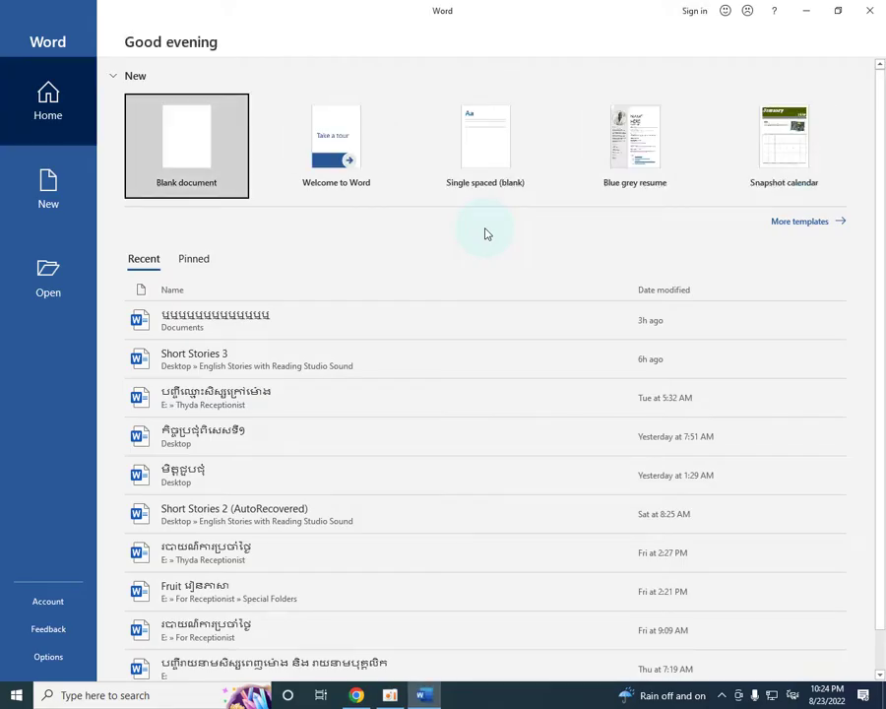
Start a new blank document, Document1, from the Word start screen.
left_click(183, 153)
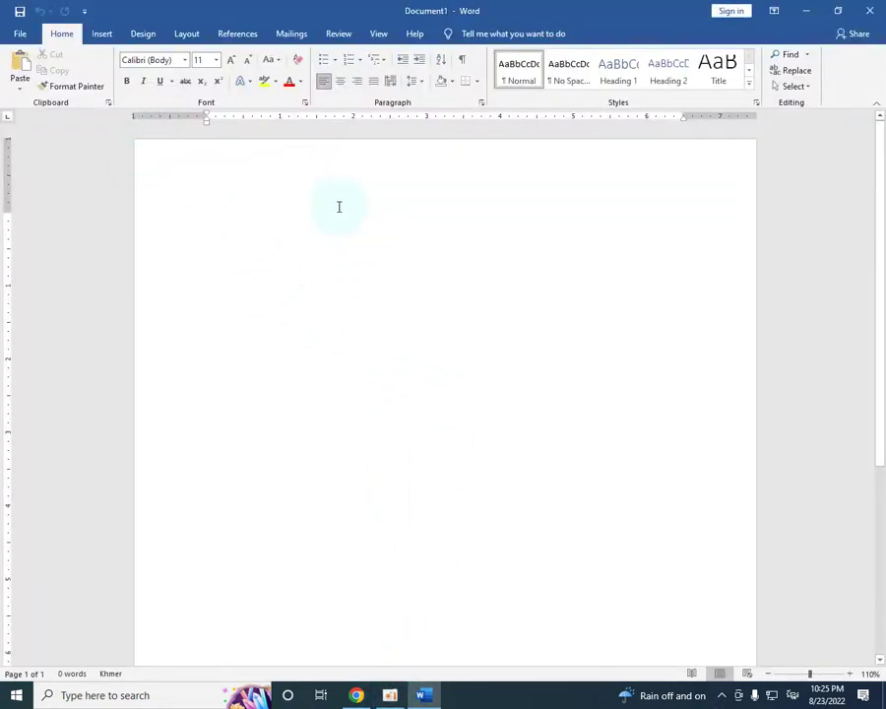
scroll(562, 349, "down", 3)
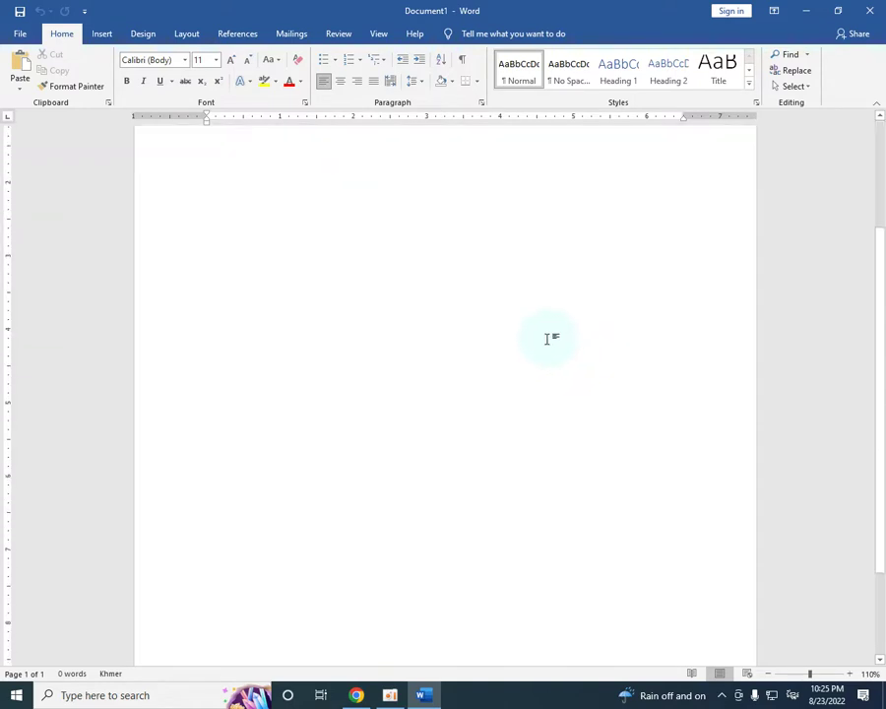
scroll(540, 344, "up", 3)
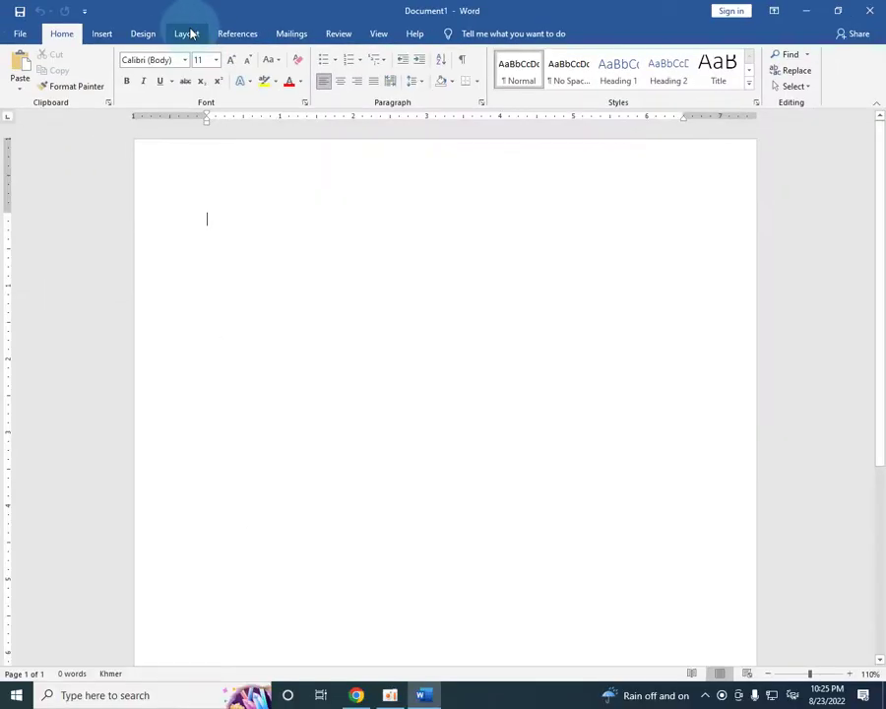
left_click(187, 33)
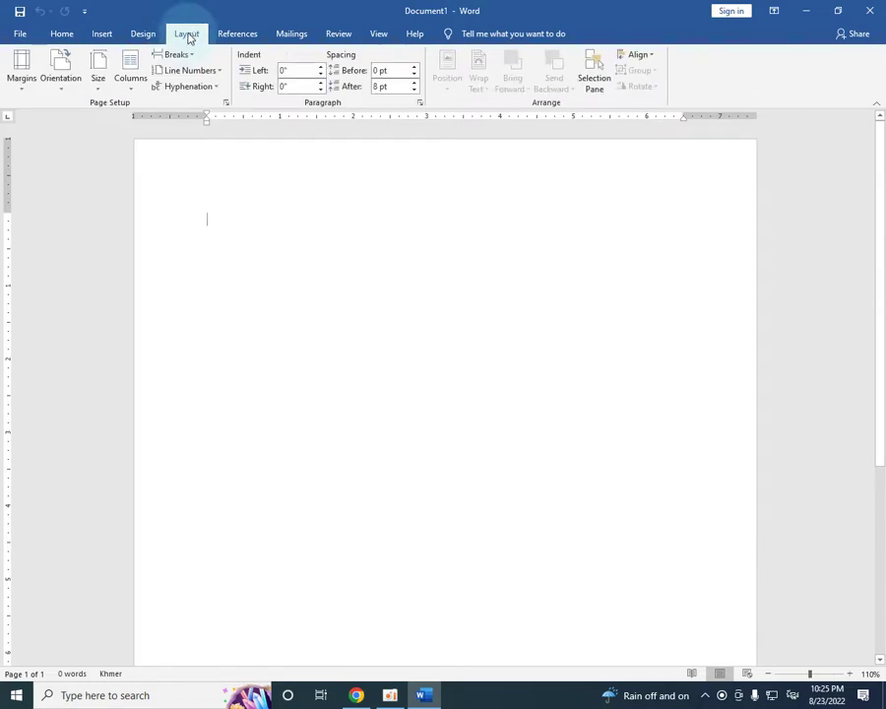
Open the Layout tab's Size list and look through the available paper sizes.
left_click(97, 92)
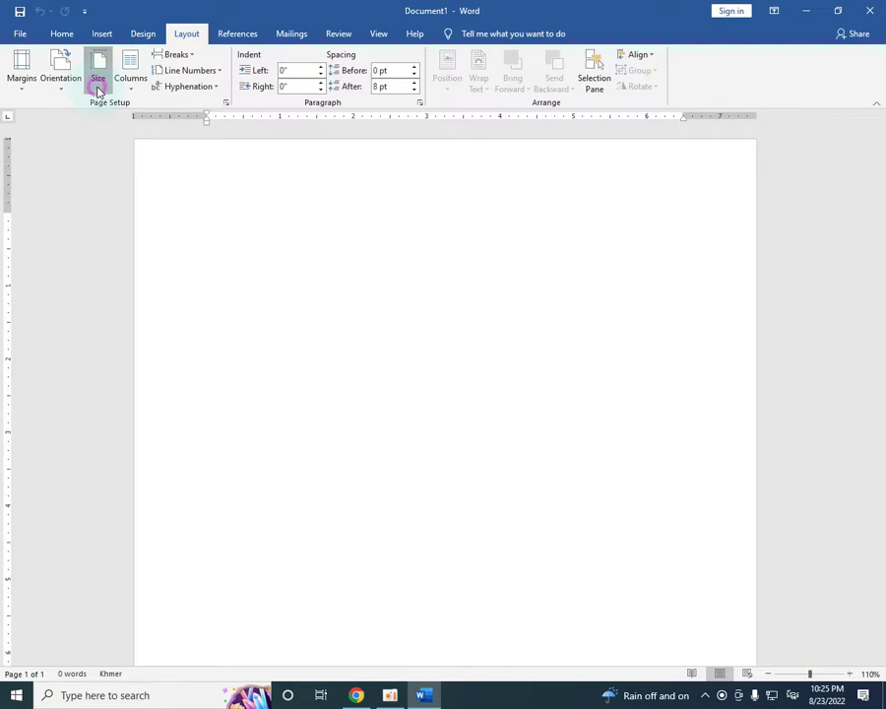
left_click(97, 90)
left_click(96, 90)
left_click(97, 91)
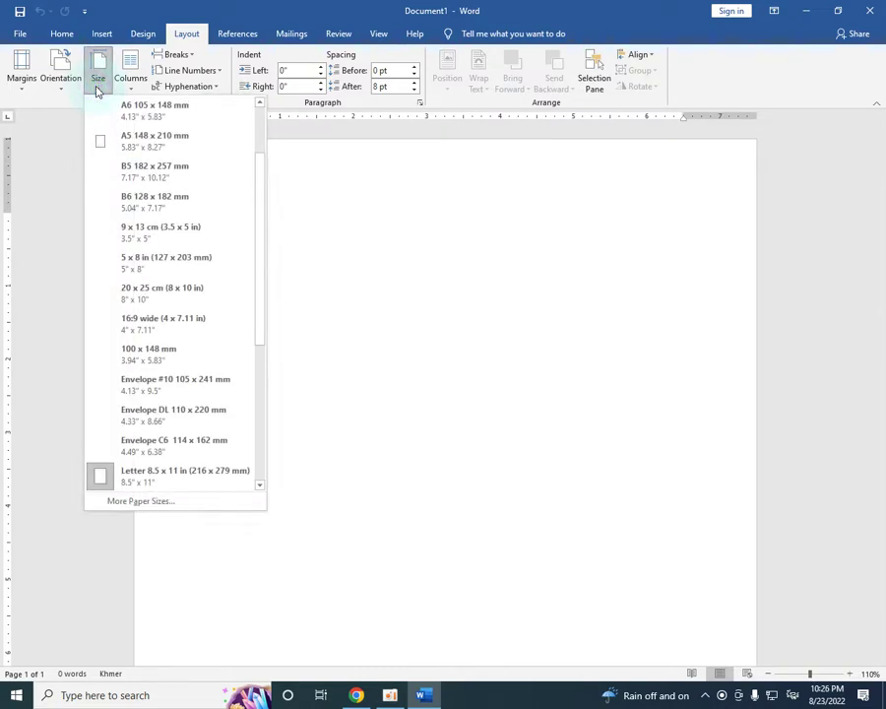
mouse_move(256, 189)
left_mouse_down()
mouse_move(261, 170)
mouse_move(203, 102)
left_mouse_up()
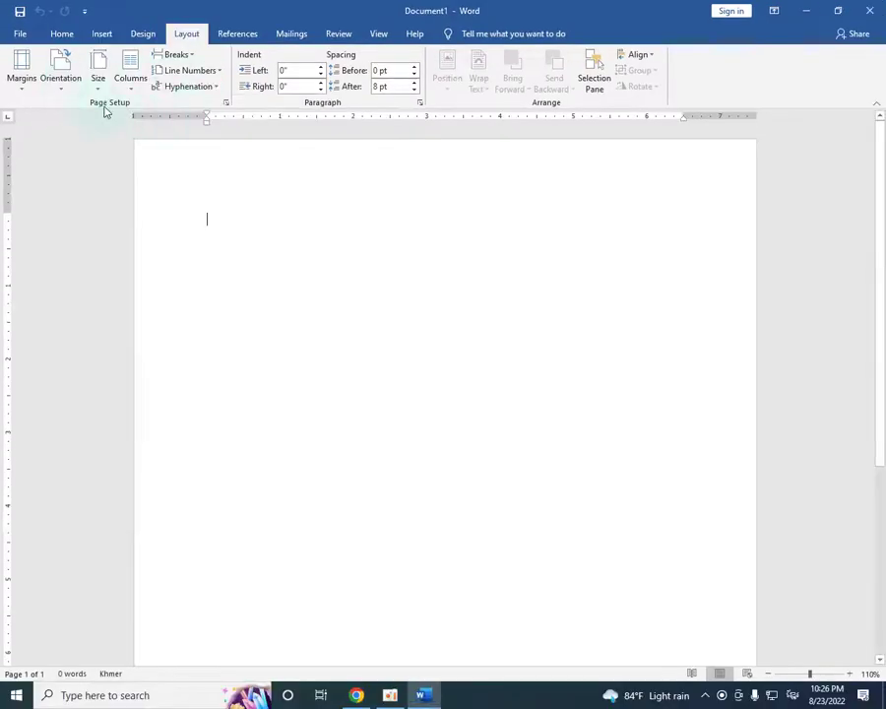
Leave orientation at Portrait and apply the Narrow margin preset, 0.5" on all sides.
left_click(63, 93)
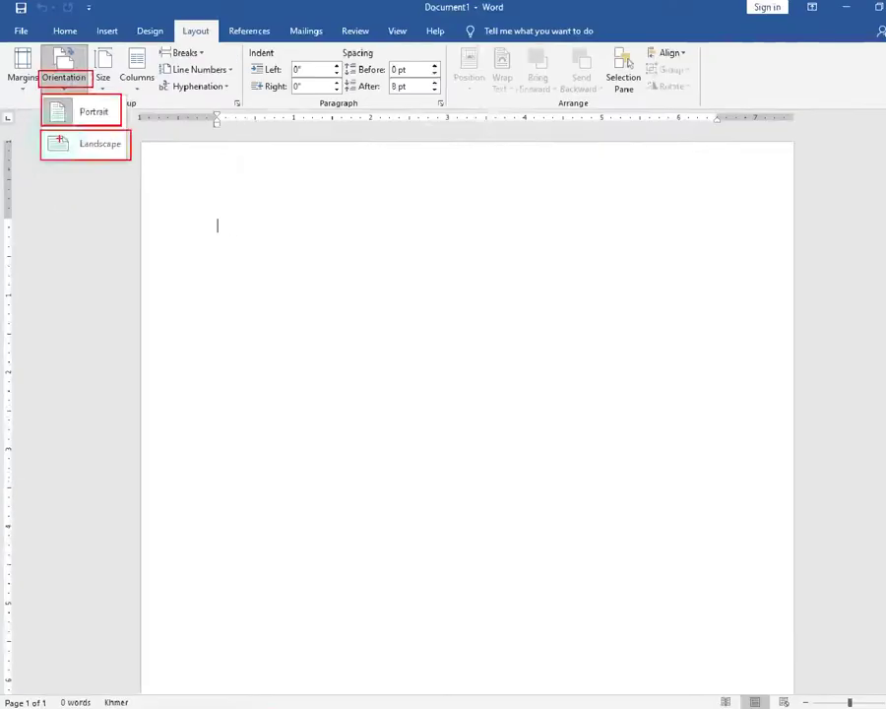
left_click(69, 86)
left_click(67, 83)
left_click(74, 116)
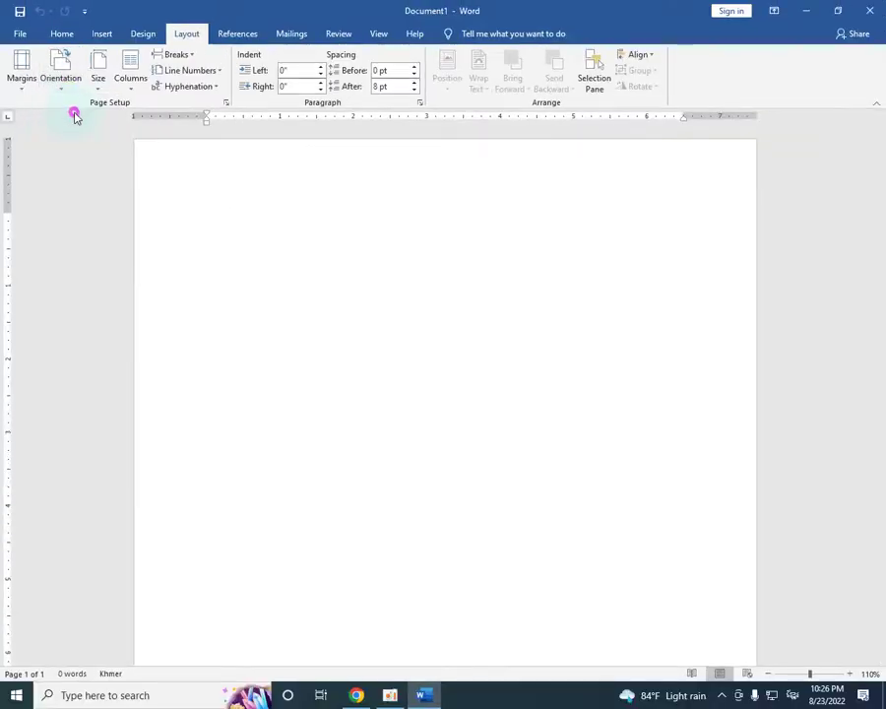
left_click(31, 89)
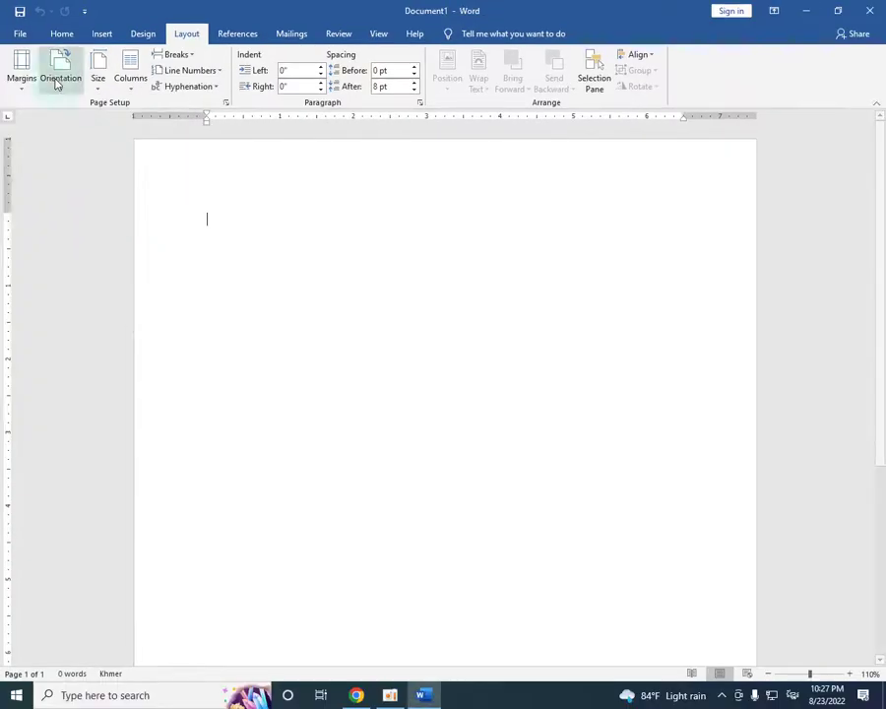
left_click(22, 73)
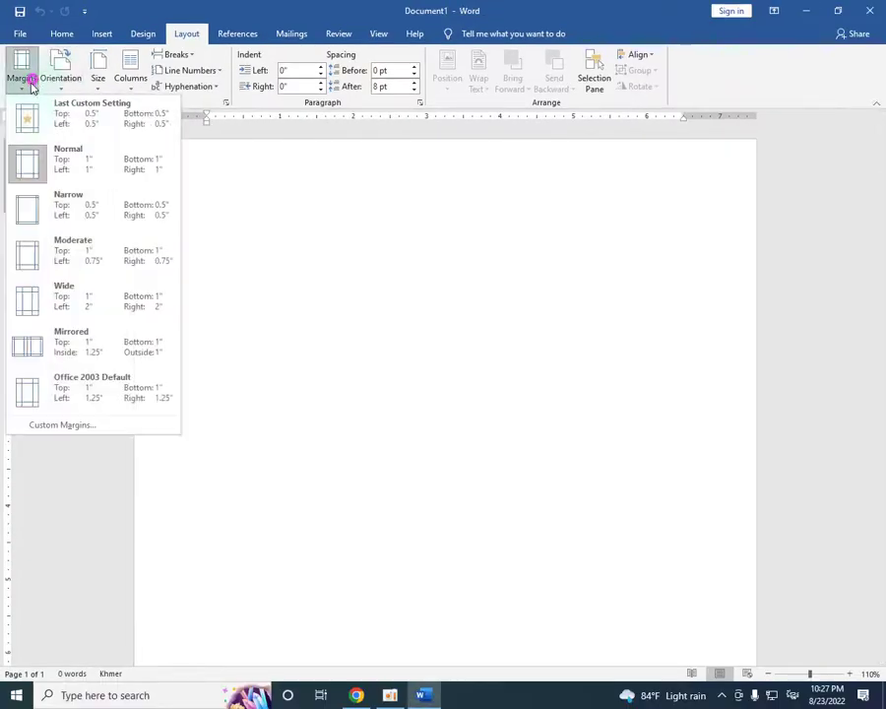
left_click(49, 216)
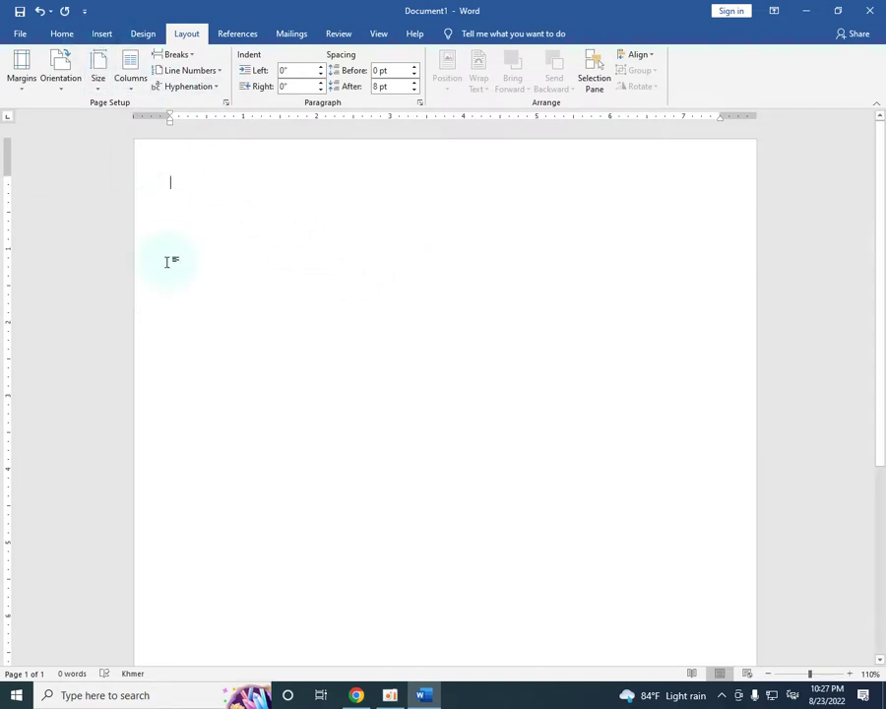
Switch back to the Home tab, showing Calibri 11 font and paragraph options.
left_click(62, 34)
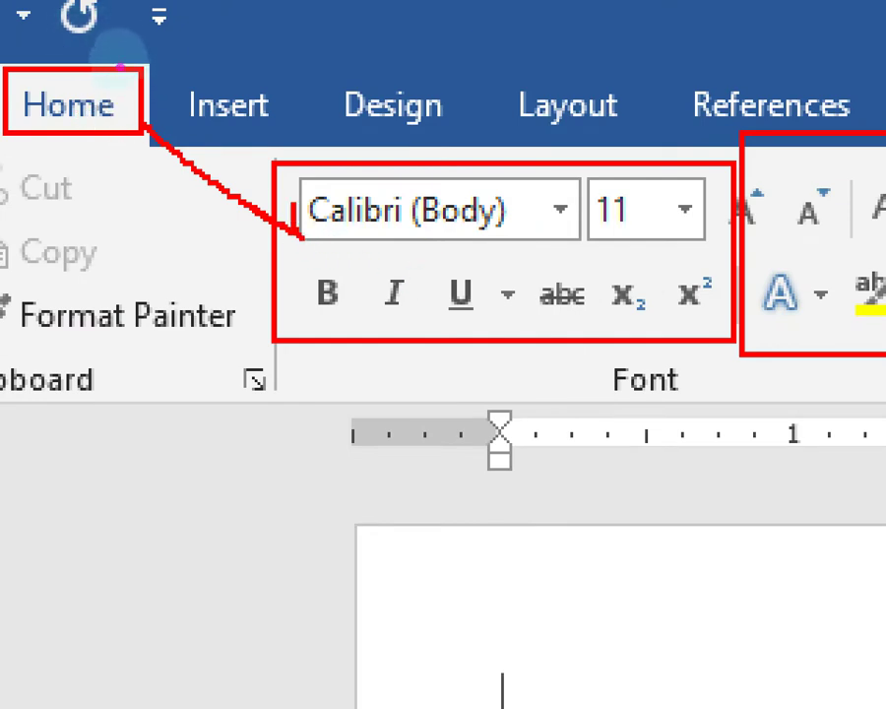
left_click_drag(295, 179, 290, 234)
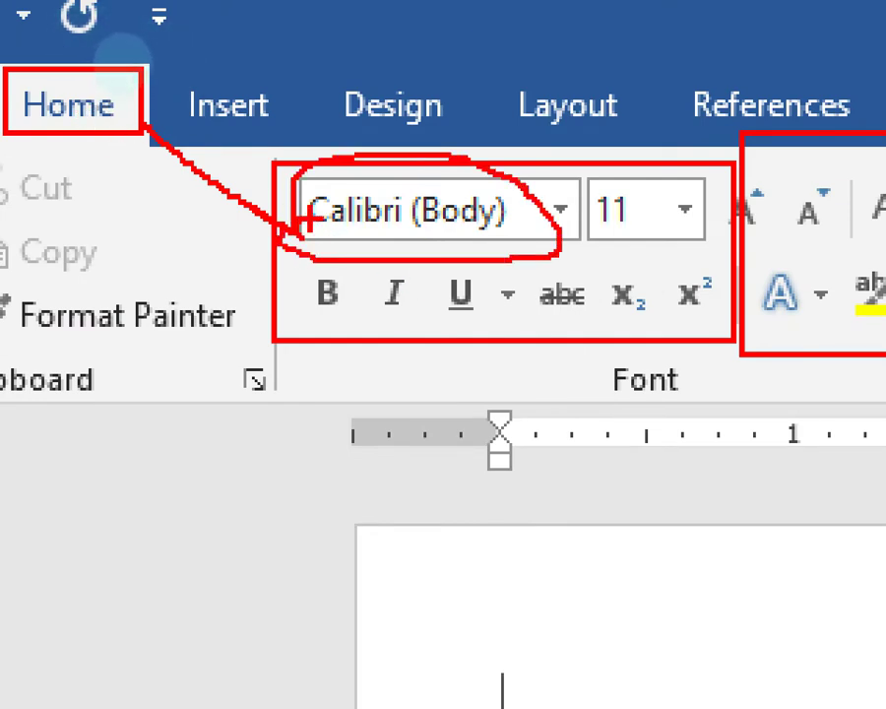
left_click_drag(300, 313, 519, 317)
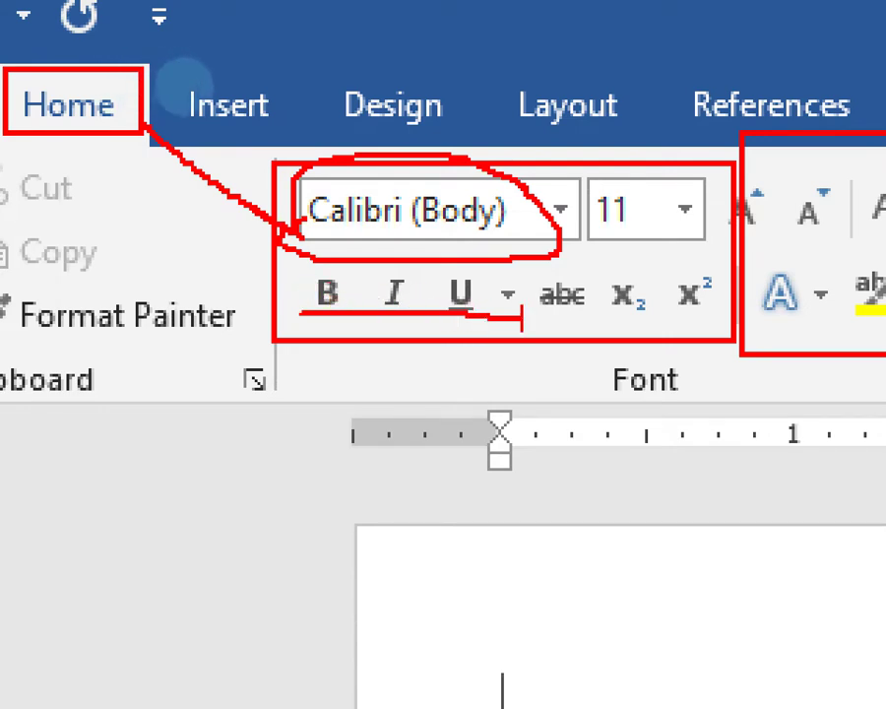
mouse_move(594, 251)
left_mouse_down()
mouse_move(611, 172)
mouse_move(674, 231)
mouse_move(596, 246)
left_mouse_up()
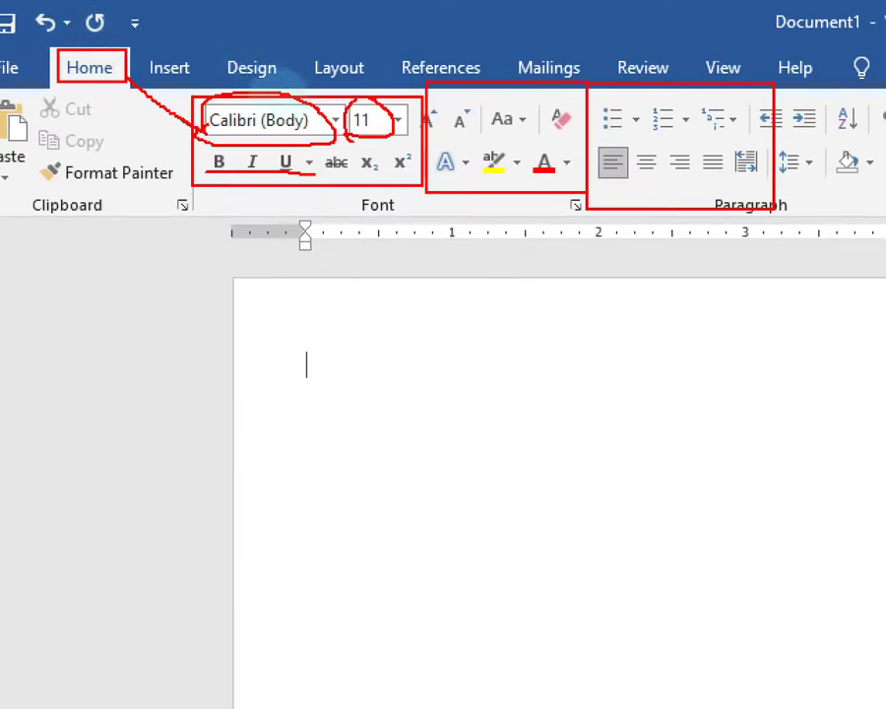
left_click_drag(533, 168, 554, 168)
mouse_move(510, 138)
left_mouse_down()
mouse_move(556, 195)
mouse_move(579, 179)
left_mouse_up()
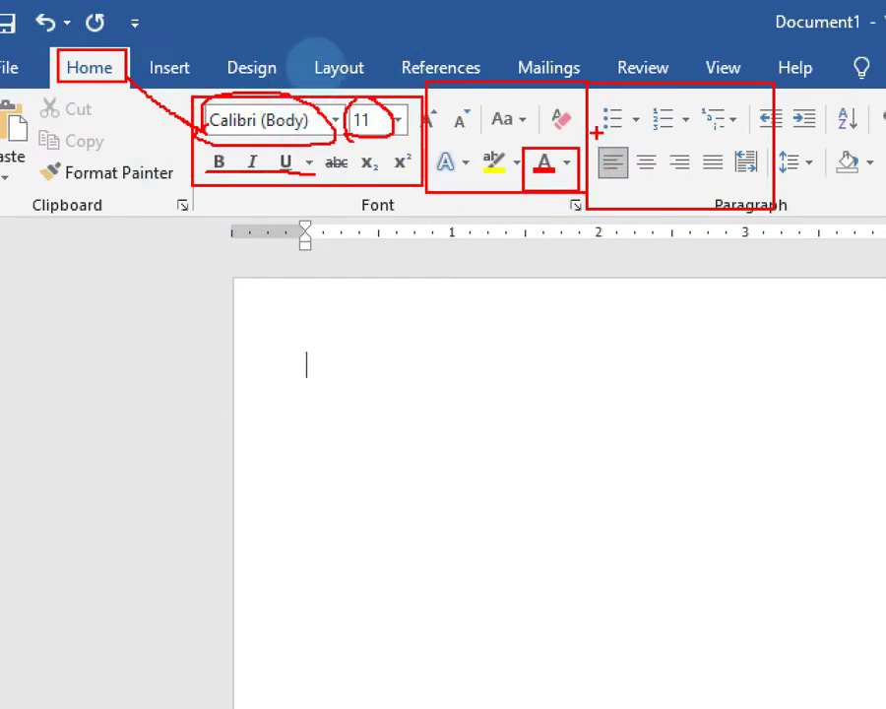
left_click_drag(595, 126, 738, 209)
left_click_drag(679, 137, 601, 197)
left_click_drag(660, 158, 667, 157)
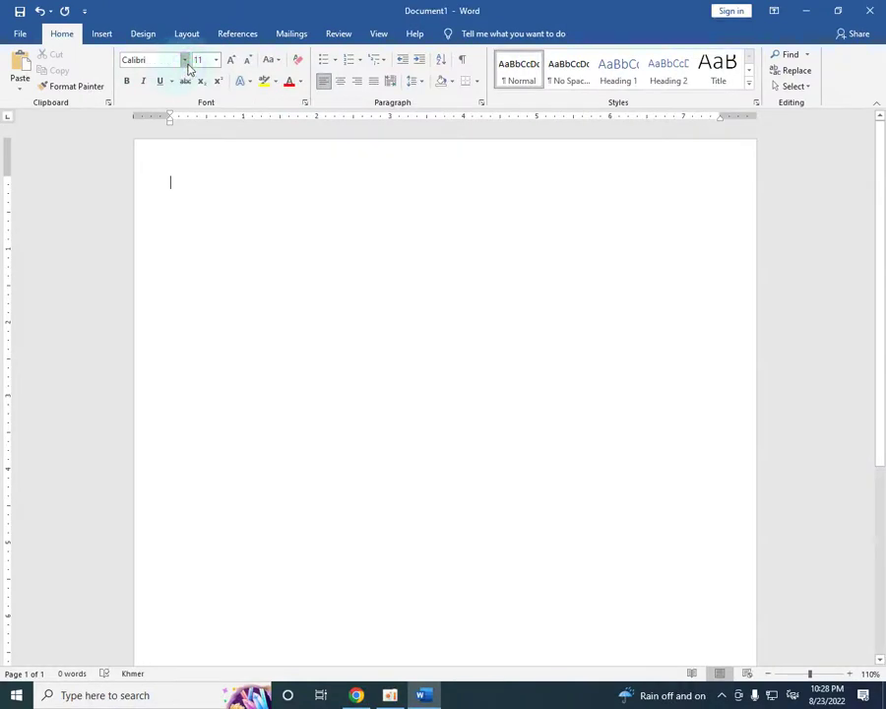
Set the font to Khmer OS Battambang at size 12.
left_click(184, 60)
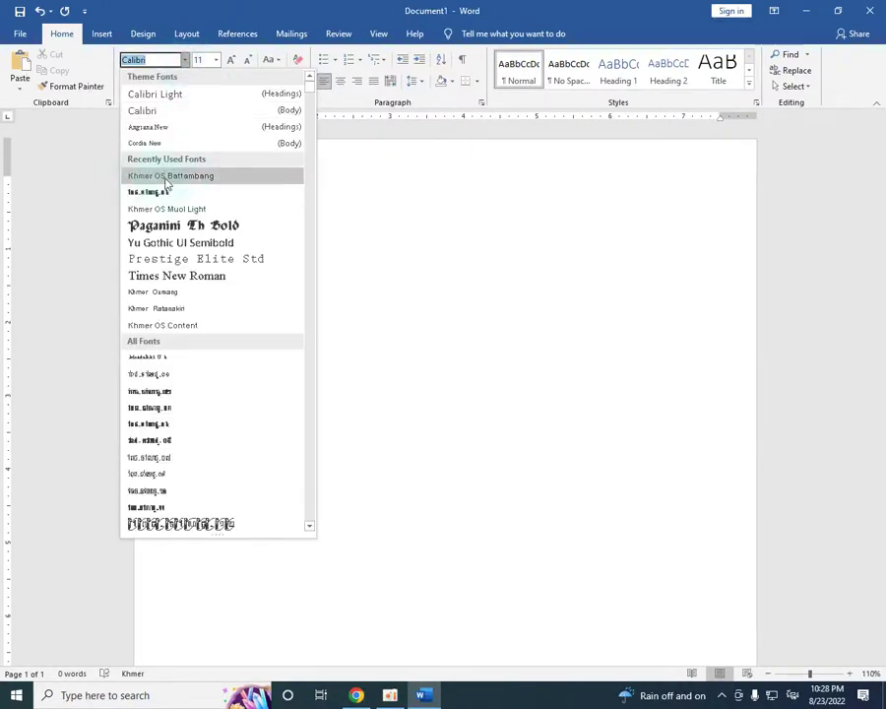
left_click_drag(308, 91, 308, 76)
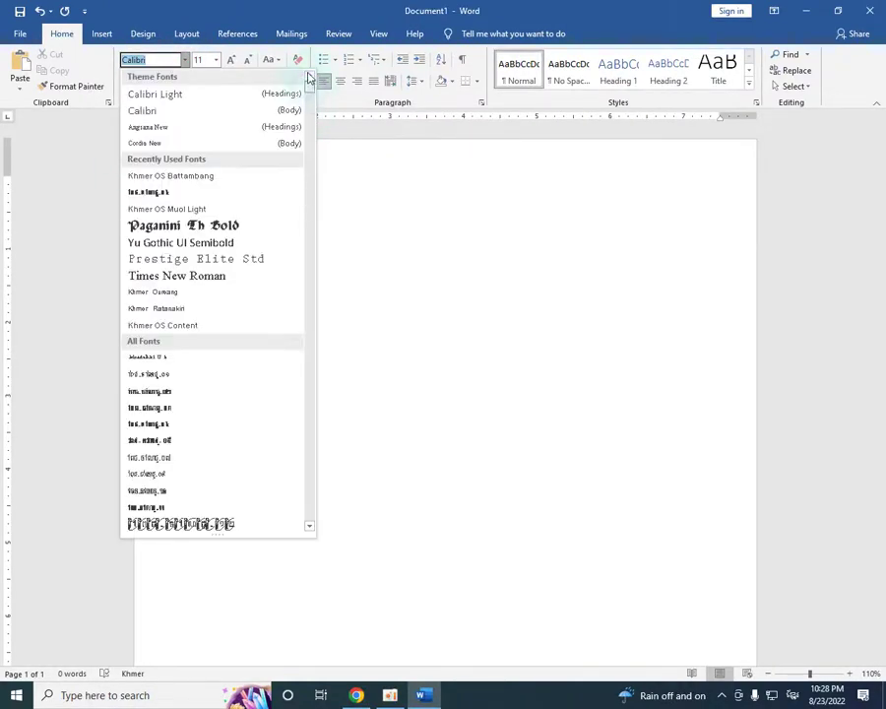
left_click(177, 175)
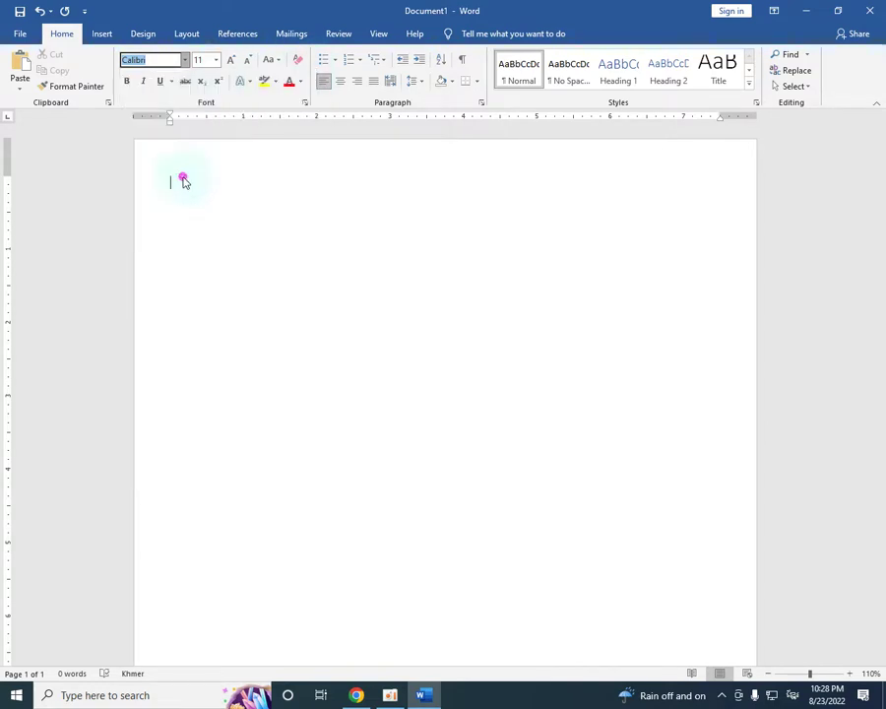
left_click(217, 60)
left_click(200, 128)
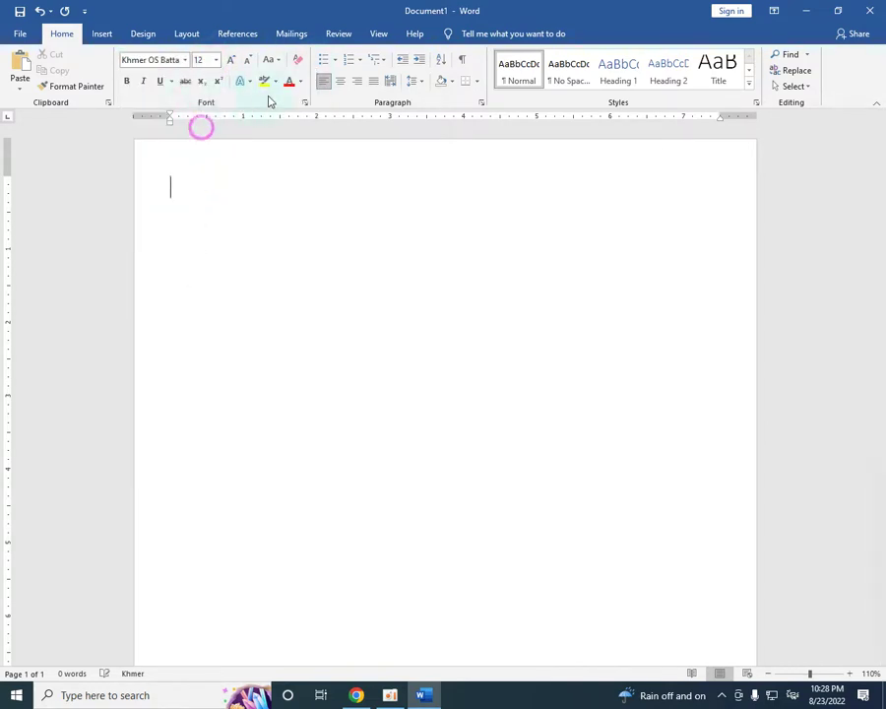
Make the text colour dark blue and centre the first line.
left_click(301, 82)
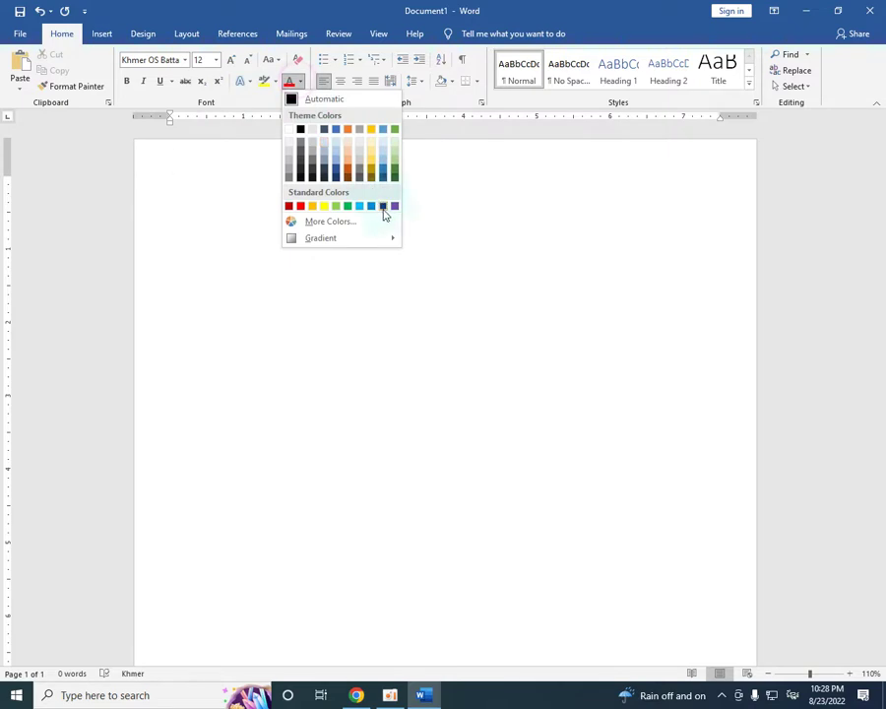
left_click(383, 209)
left_click(339, 85)
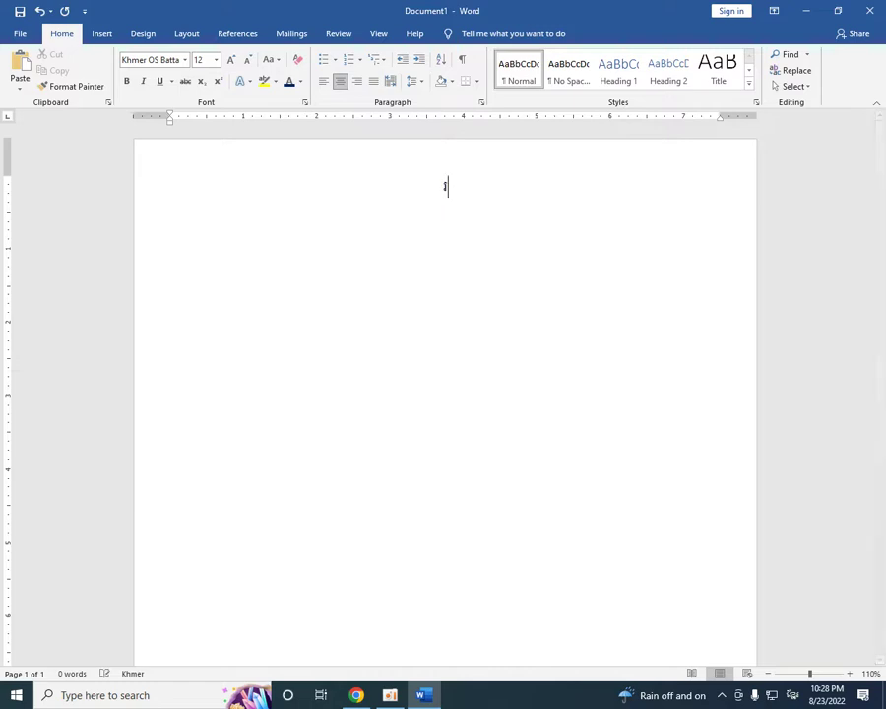
scroll(416, 204, "up", 2, "ctrl")
scroll(447, 210, "up", 3, "ctrl")
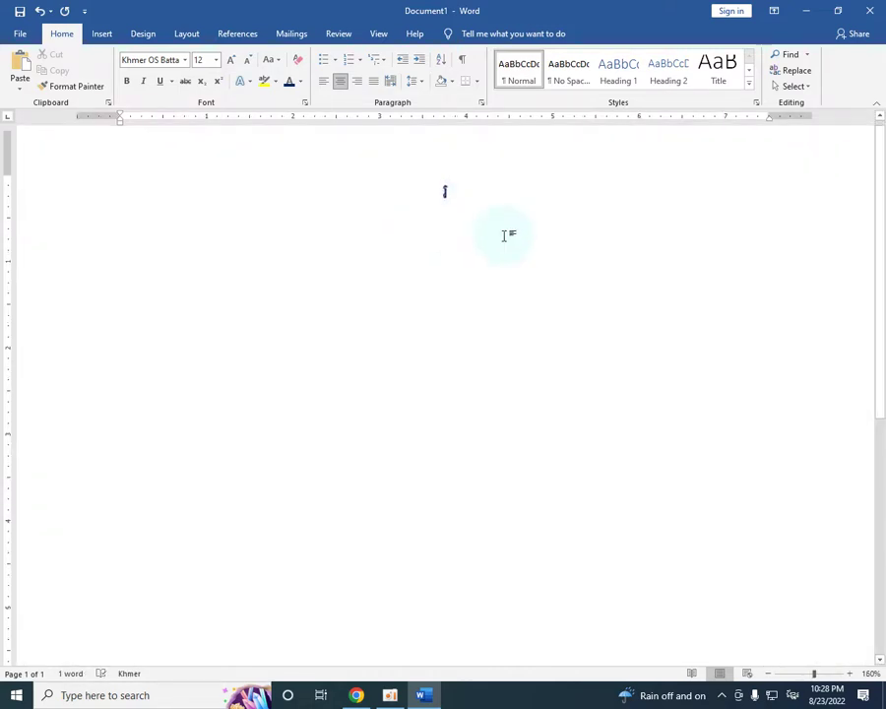
scroll(506, 233, "down", 2, "ctrl")
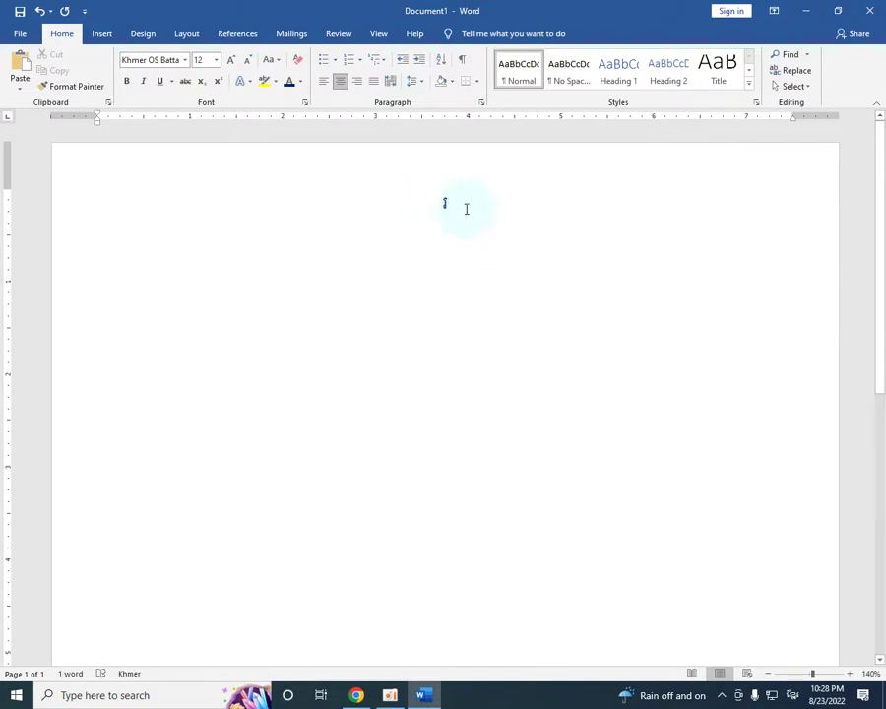
Type the Khmer title របៀបបង្កើតតារាង, fixing mistyped characters with Backspace.
type("បៀបបង្ក")
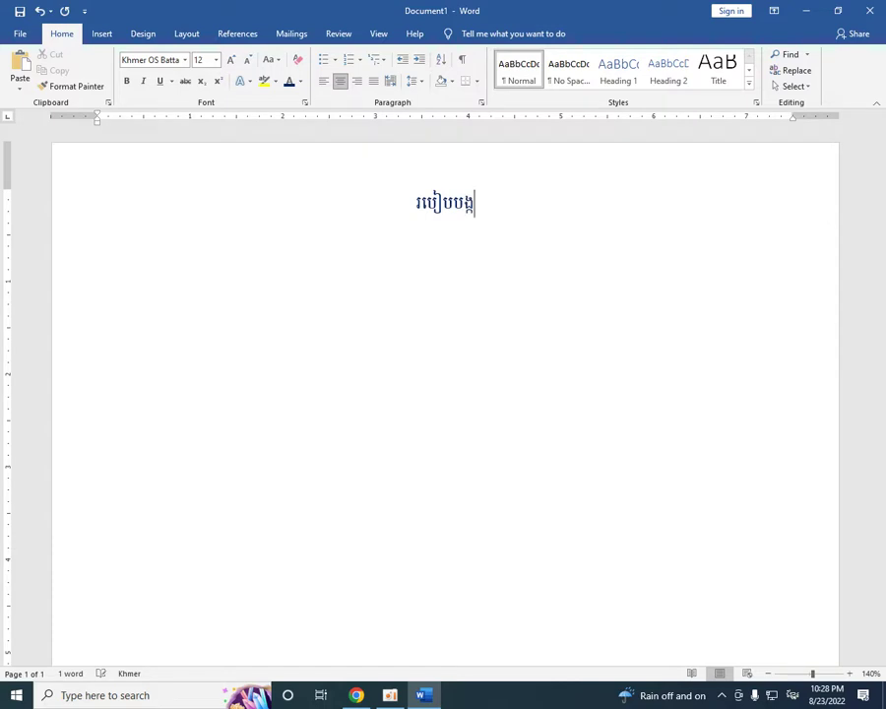
type("ើតរាង")
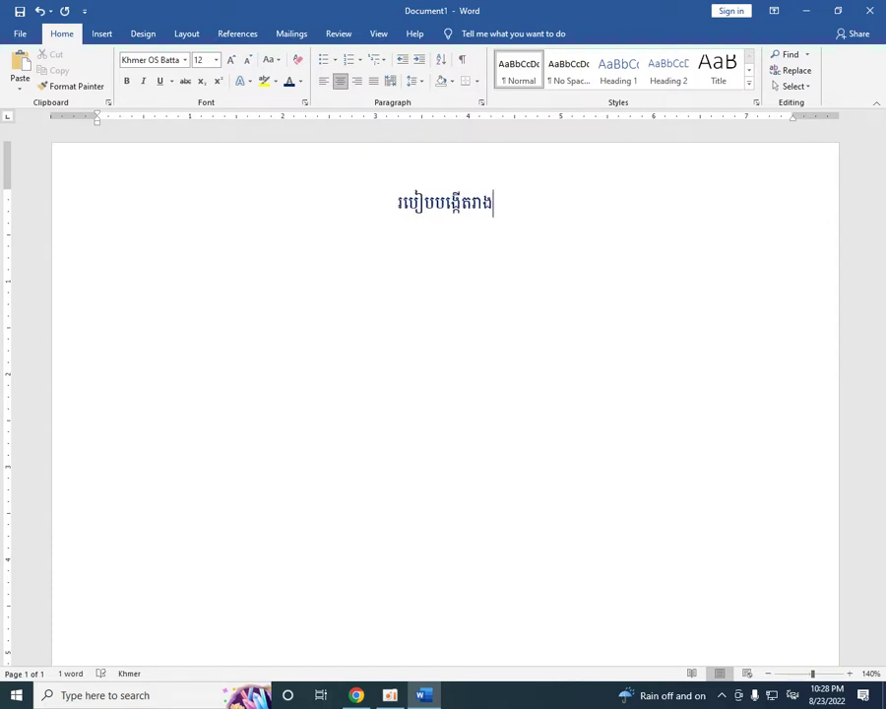
key("BackSpace")
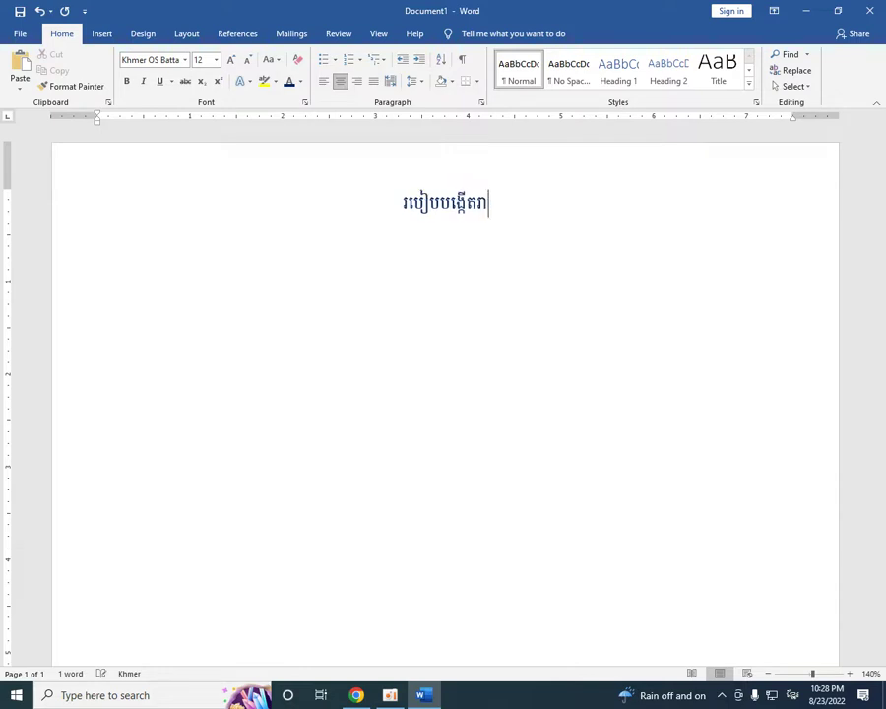
key("BackSpace")
type("តារាង")
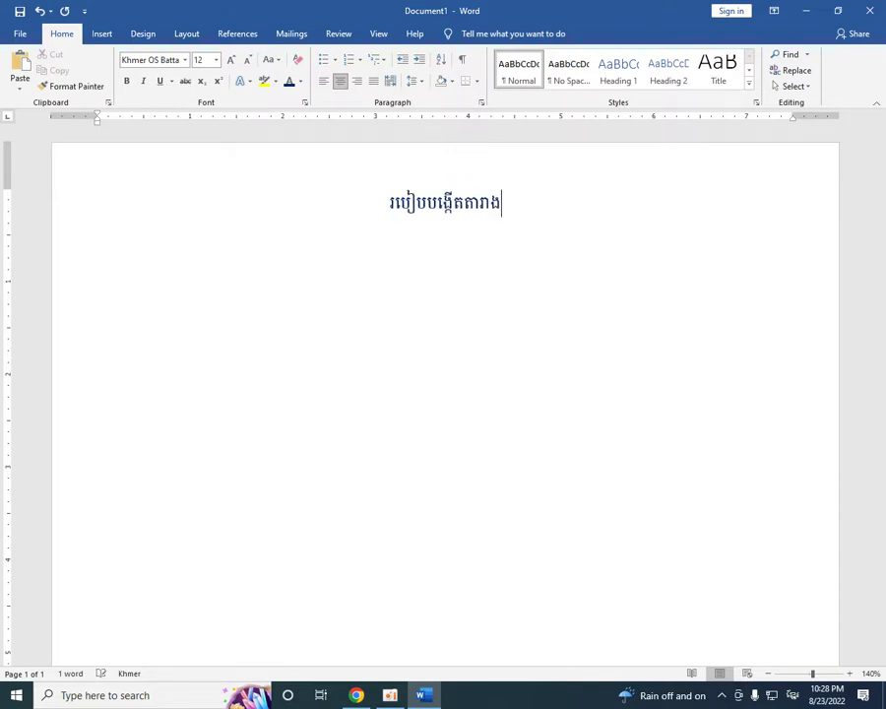
Enlarge the selected title to 28 pt and start a new line below it.
left_click(520, 222)
left_click_drag(525, 204, 310, 203)
left_click_drag(533, 193, 317, 196)
left_click(216, 60)
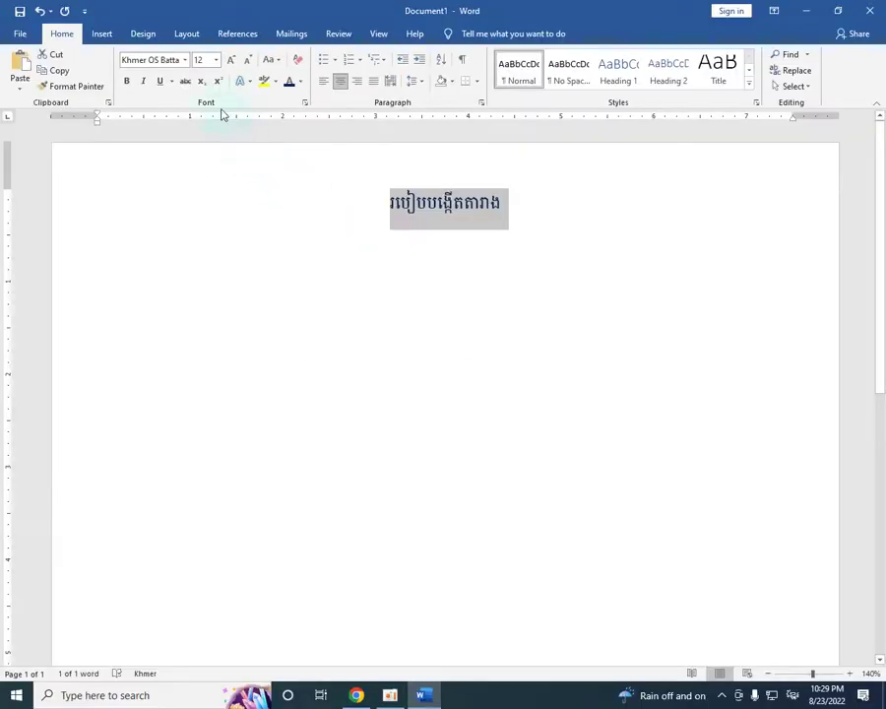
left_click(216, 61)
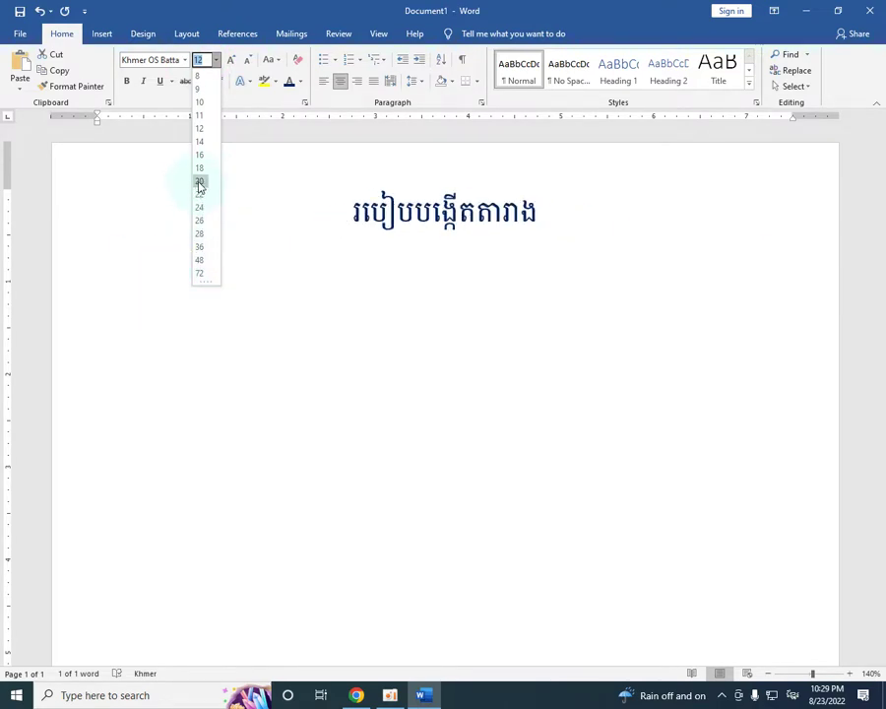
left_click(199, 234)
left_click(469, 324)
left_click(585, 226)
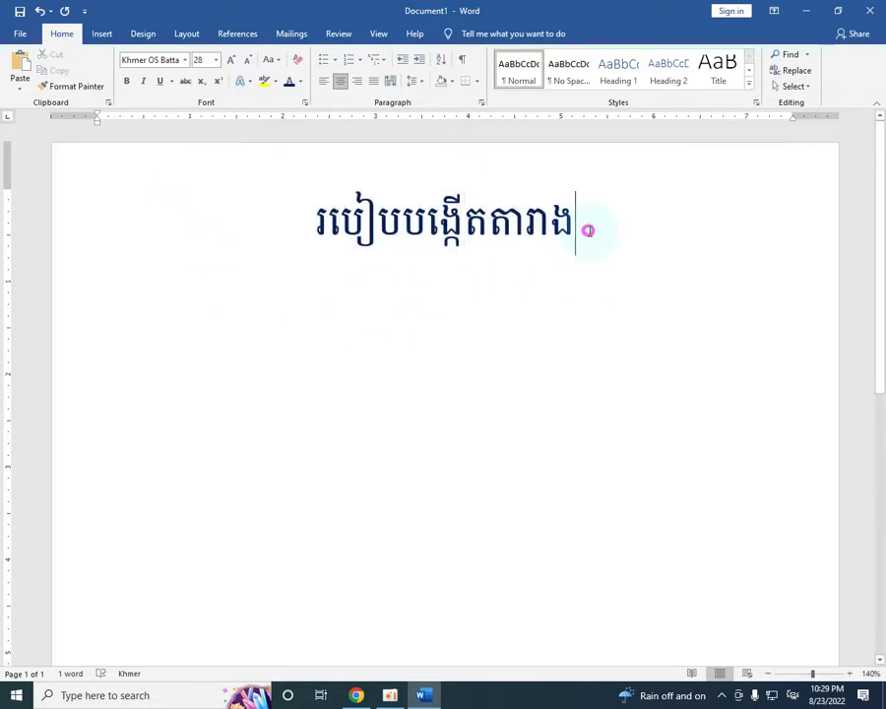
key("Return")
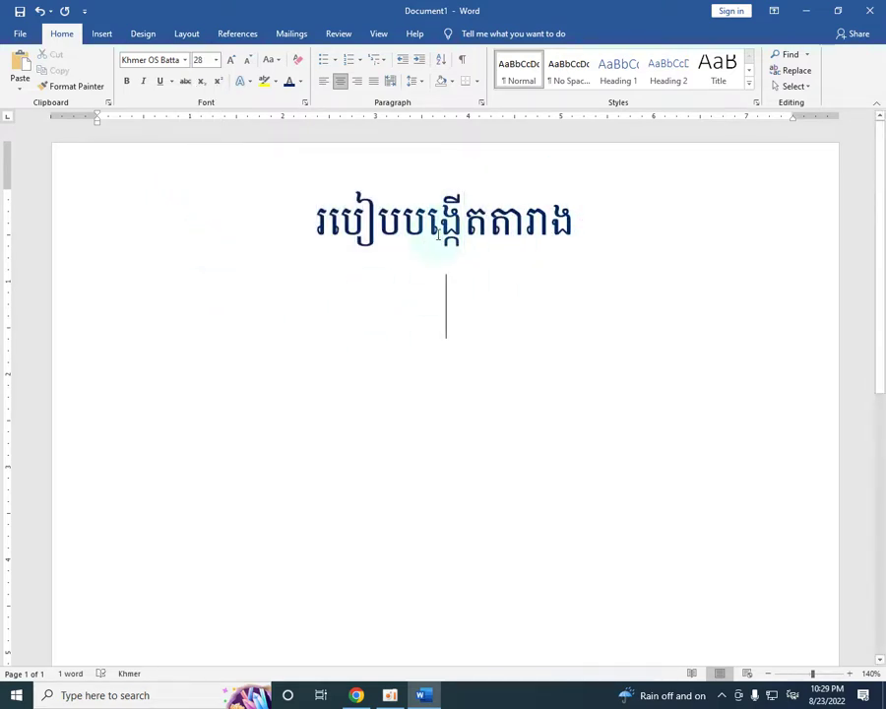
Justify the empty line under the title and open the Insert tab's Table menu.
left_click(374, 83)
left_click(183, 34)
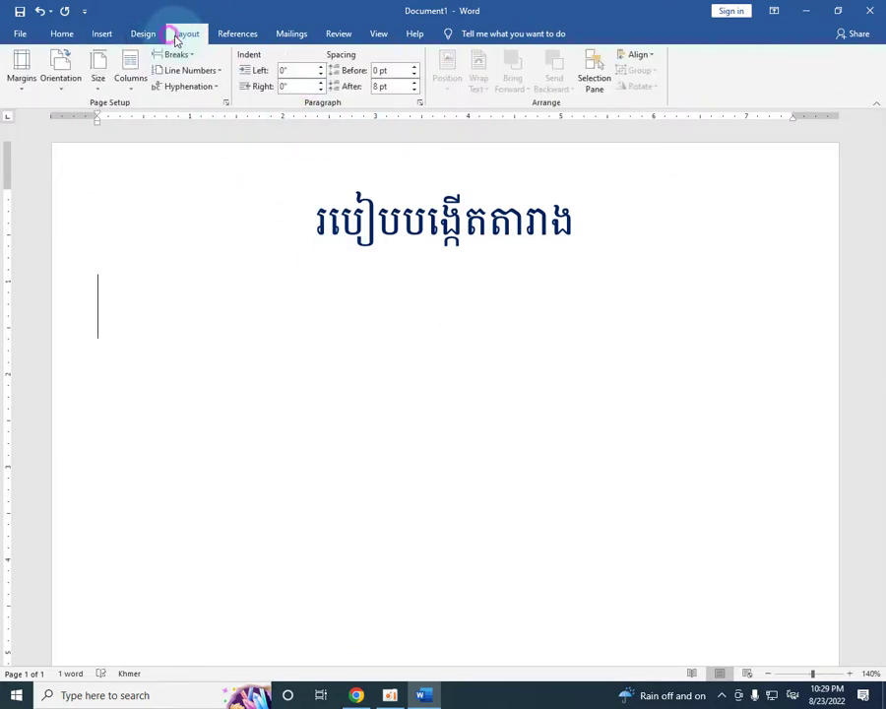
left_click(103, 34)
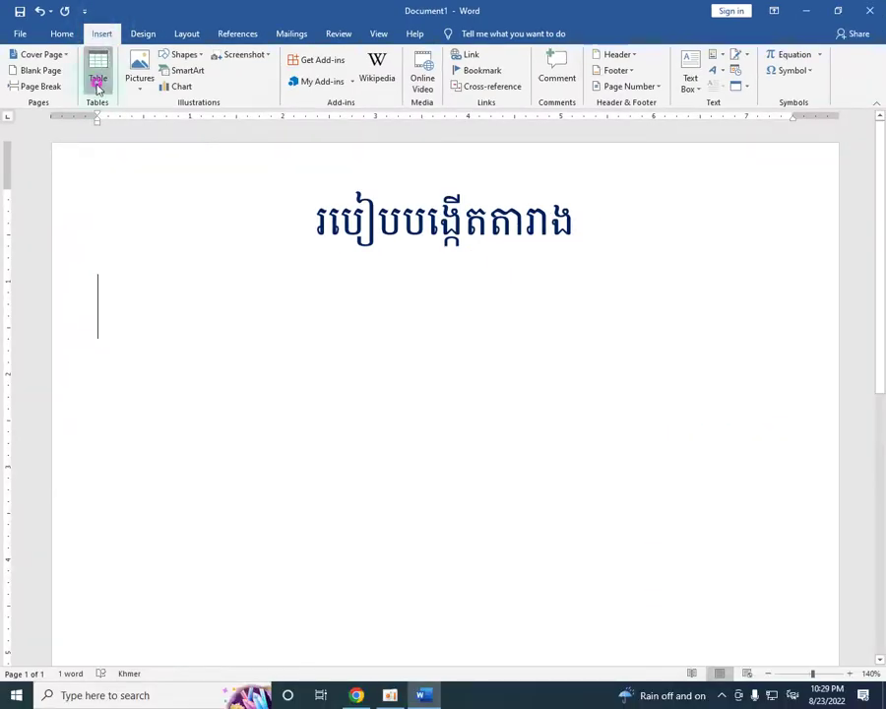
left_click(98, 89)
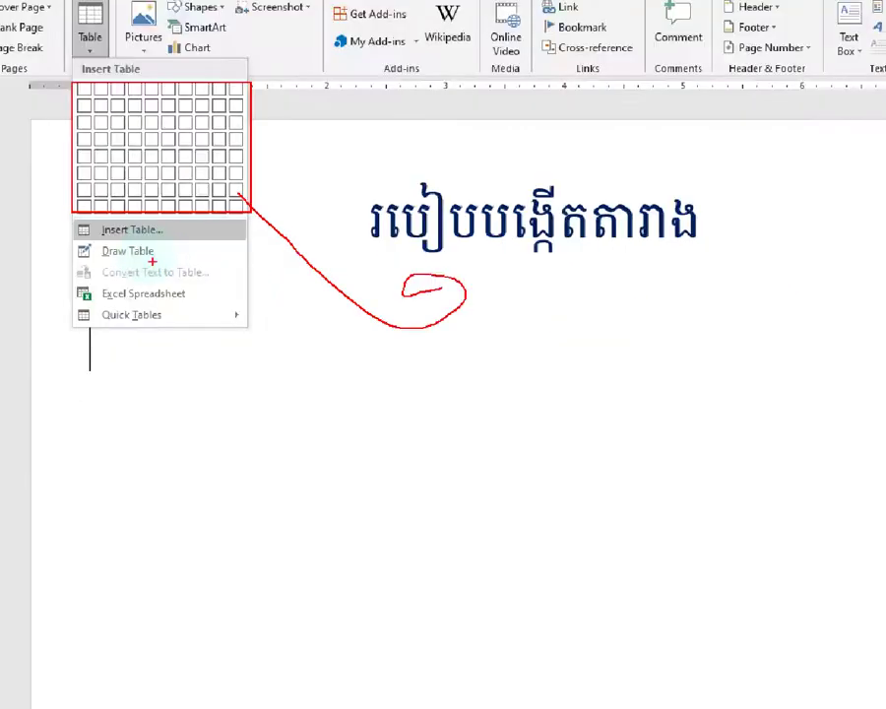
left_click(98, 86)
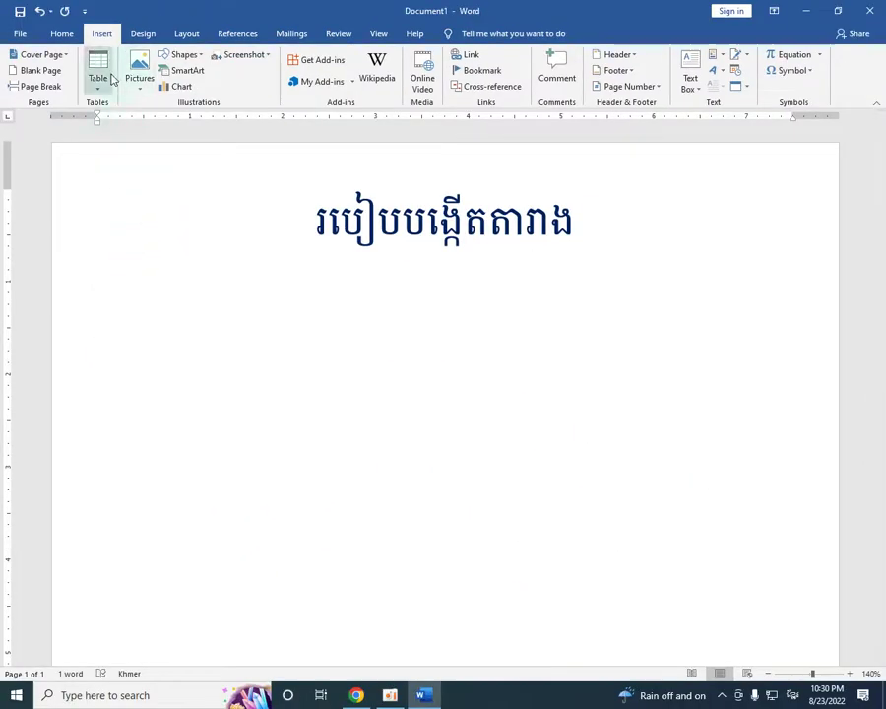
left_click(106, 77)
Open the Insert Table dialog and move it up and to the left.
left_click(99, 77)
left_click(98, 77)
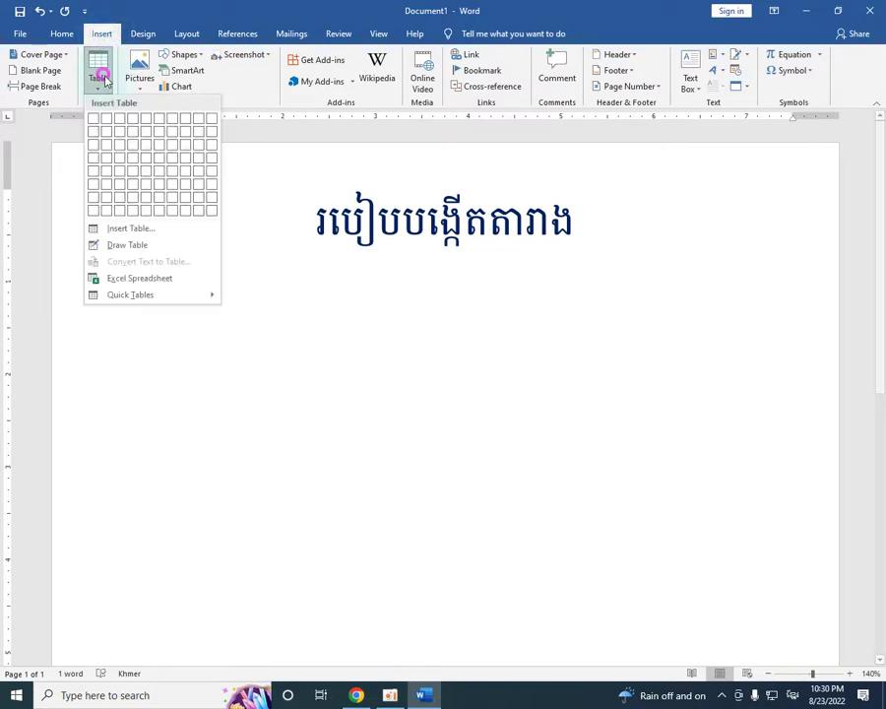
left_click(136, 228)
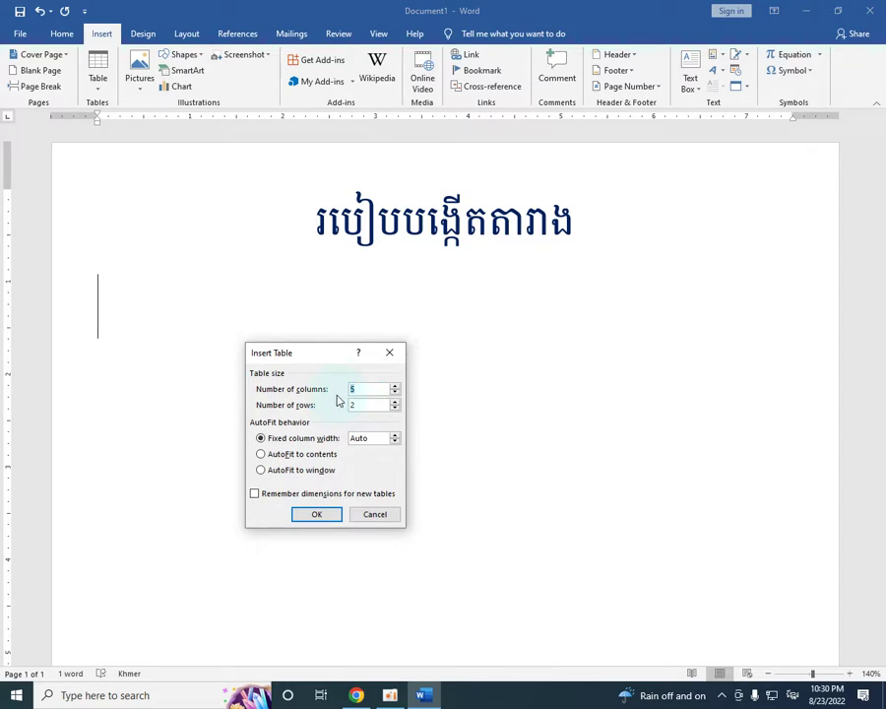
left_click_drag(322, 357, 291, 274)
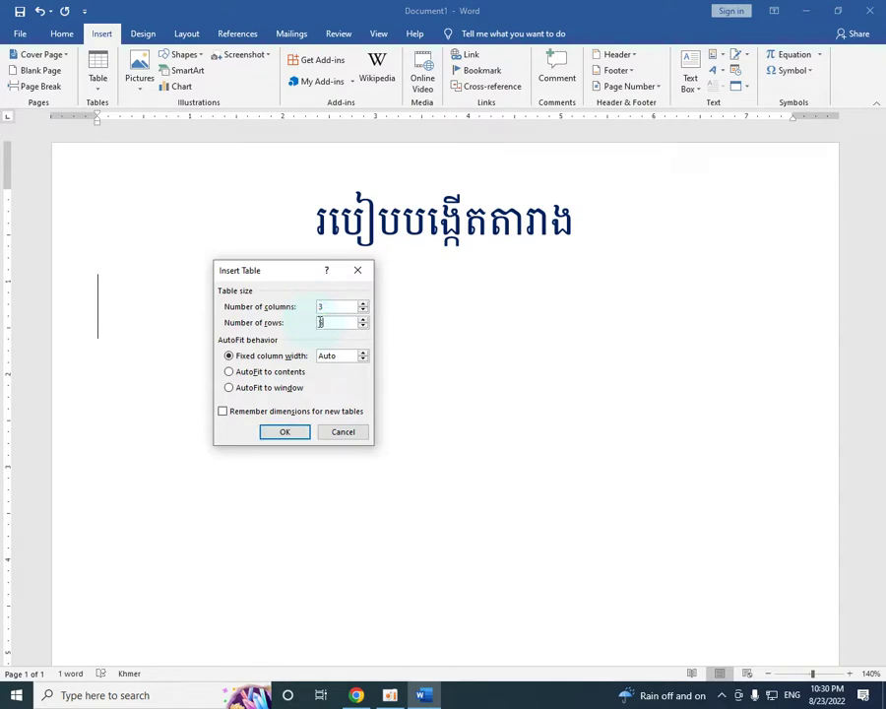
left_click_drag(268, 277, 271, 260)
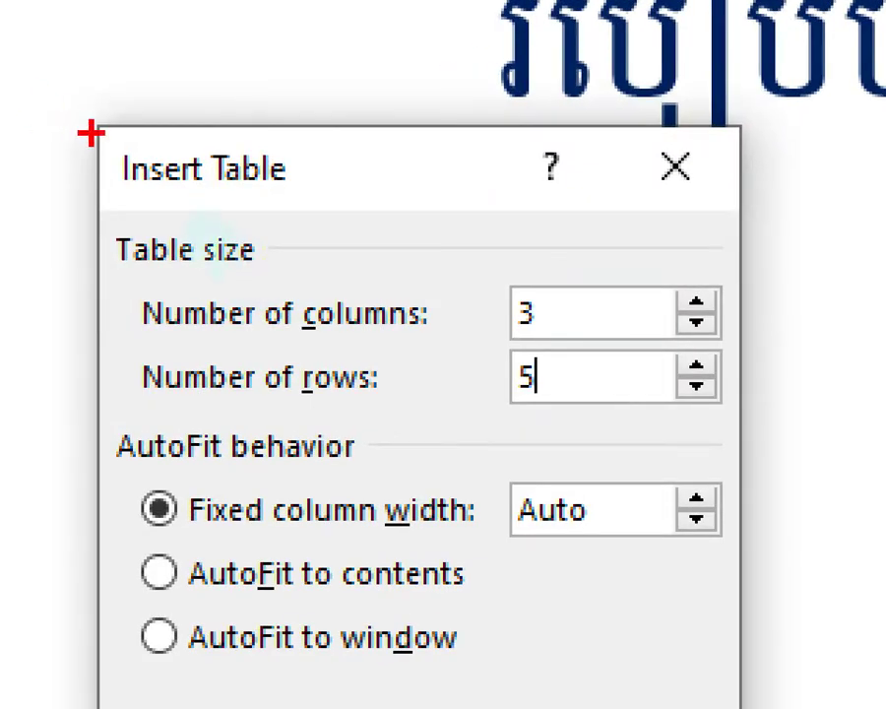
Enter 3 columns and 5 rows in the Insert Table dialog.
left_click_drag(91, 135, 302, 204)
mouse_move(91, 284)
left_mouse_down()
mouse_move(466, 346)
mouse_move(645, 339)
mouse_move(468, 300)
left_mouse_up()
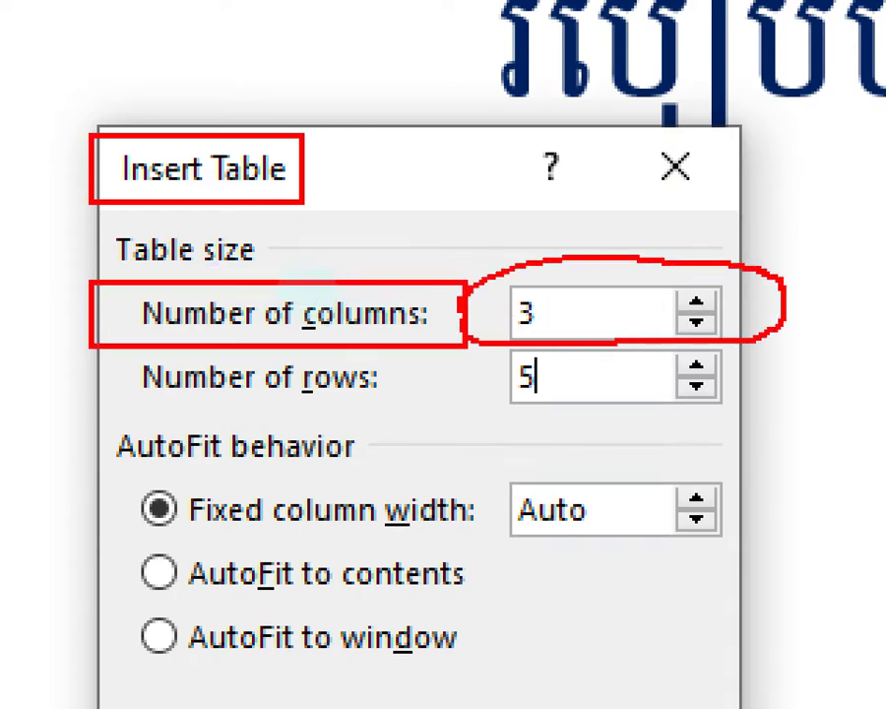
mouse_move(99, 344)
left_mouse_down()
mouse_move(436, 406)
mouse_move(489, 368)
mouse_move(602, 396)
mouse_move(482, 407)
left_mouse_up()
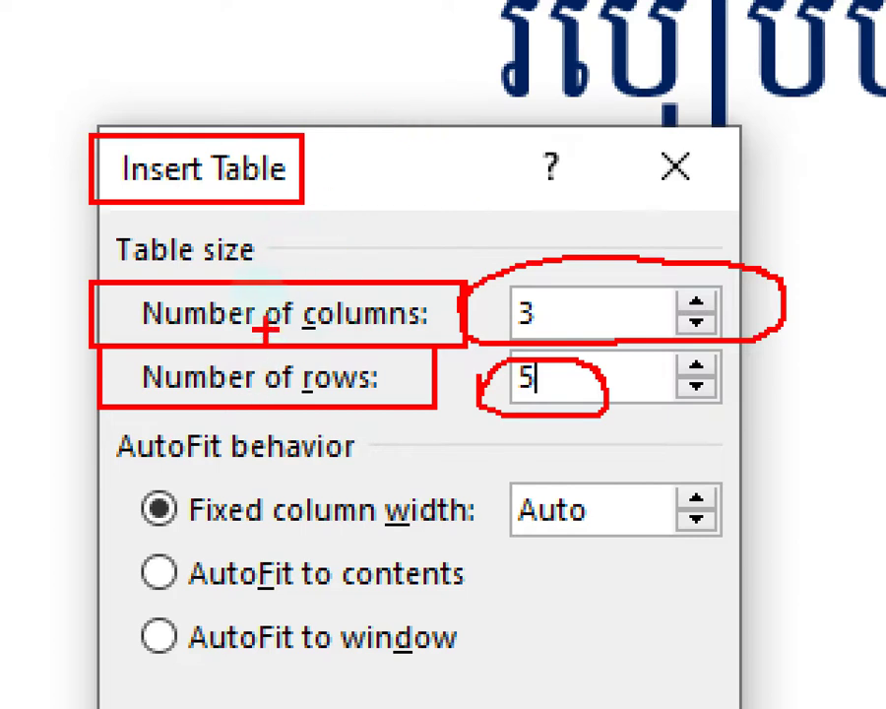
left_click_drag(360, 203, 662, 196)
left_click_drag(372, 234, 646, 234)
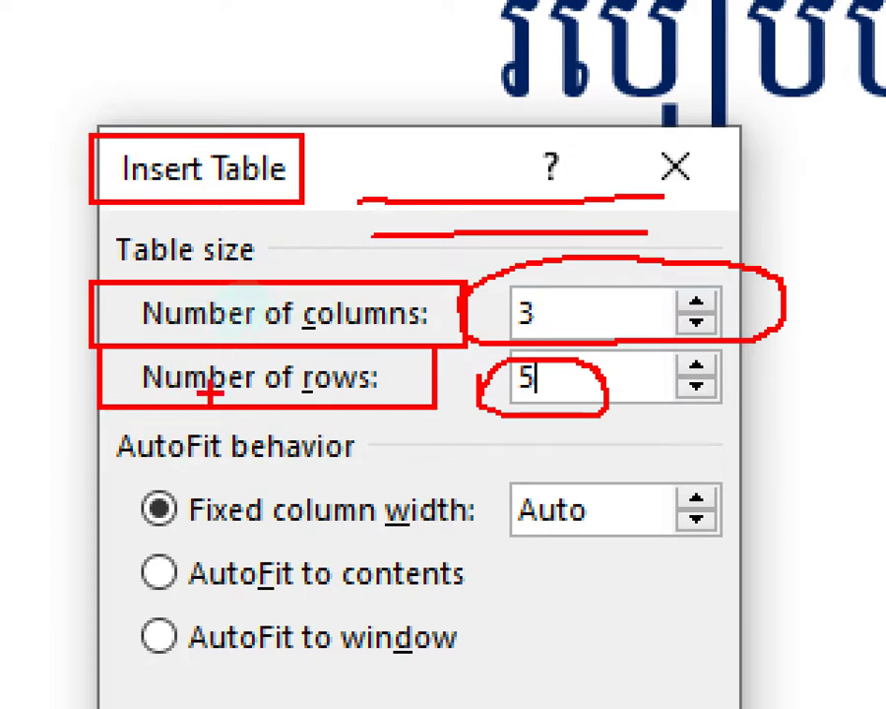
left_click_drag(360, 203, 362, 356)
left_click_drag(391, 194, 392, 356)
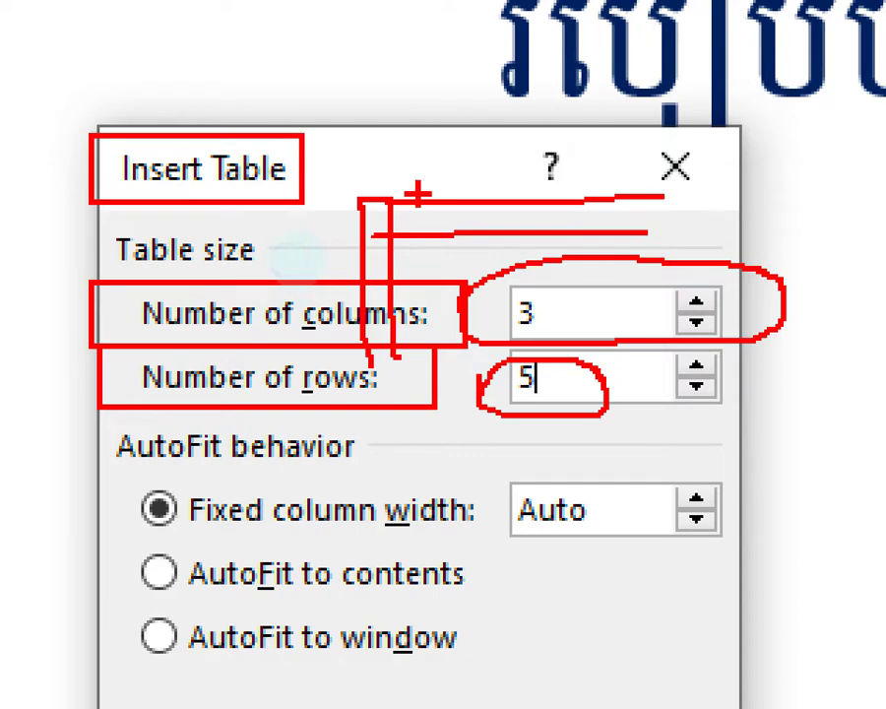
left_click_drag(418, 202, 425, 356)
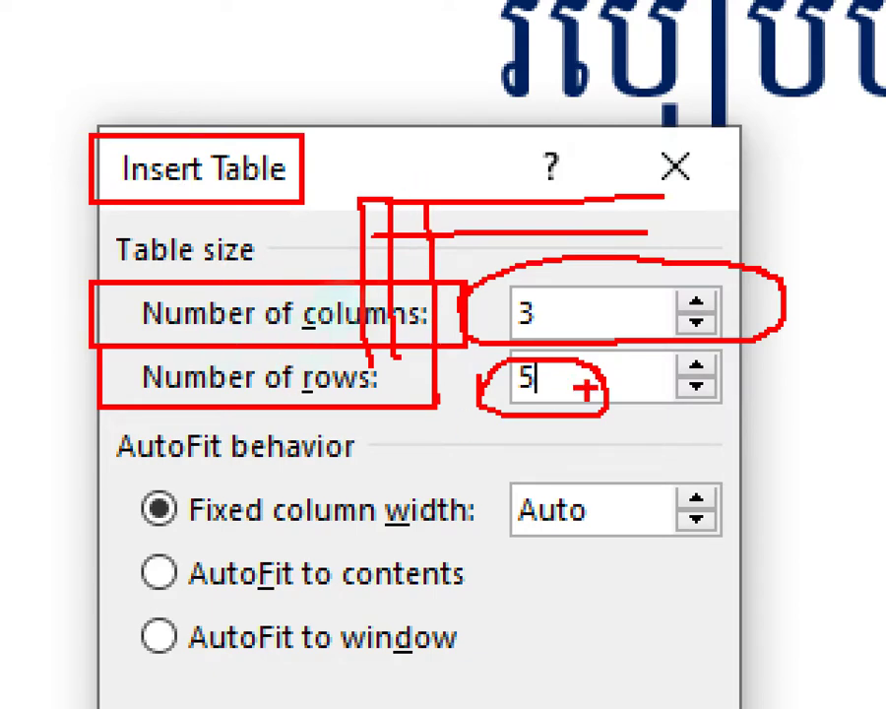
key("Escape")
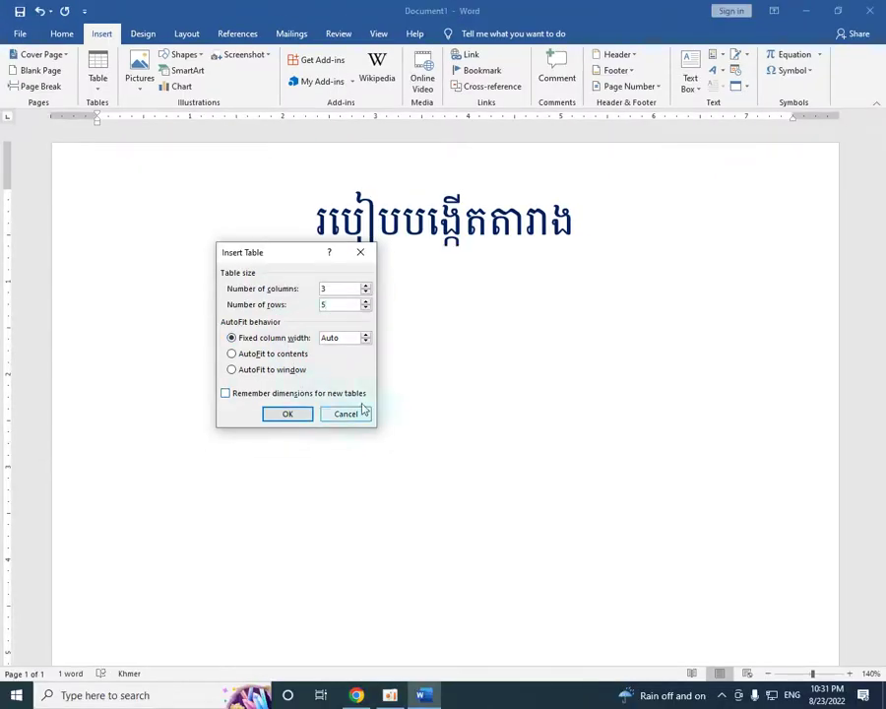
Insert the 3-column, 5-row table below the title.
left_click(294, 413)
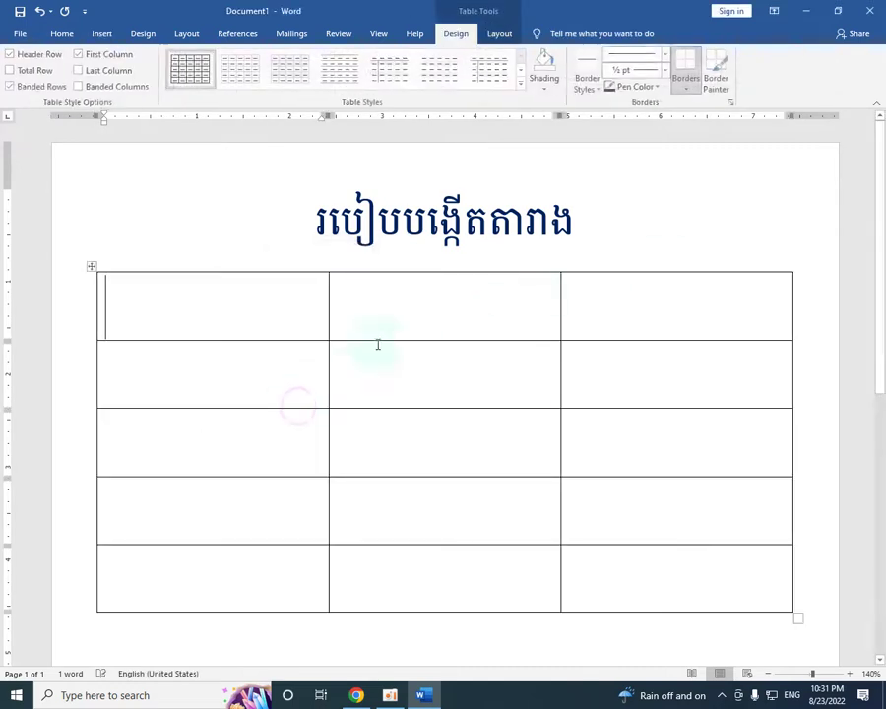
scroll(472, 374, "down", 2)
scroll(510, 368, "up", 2)
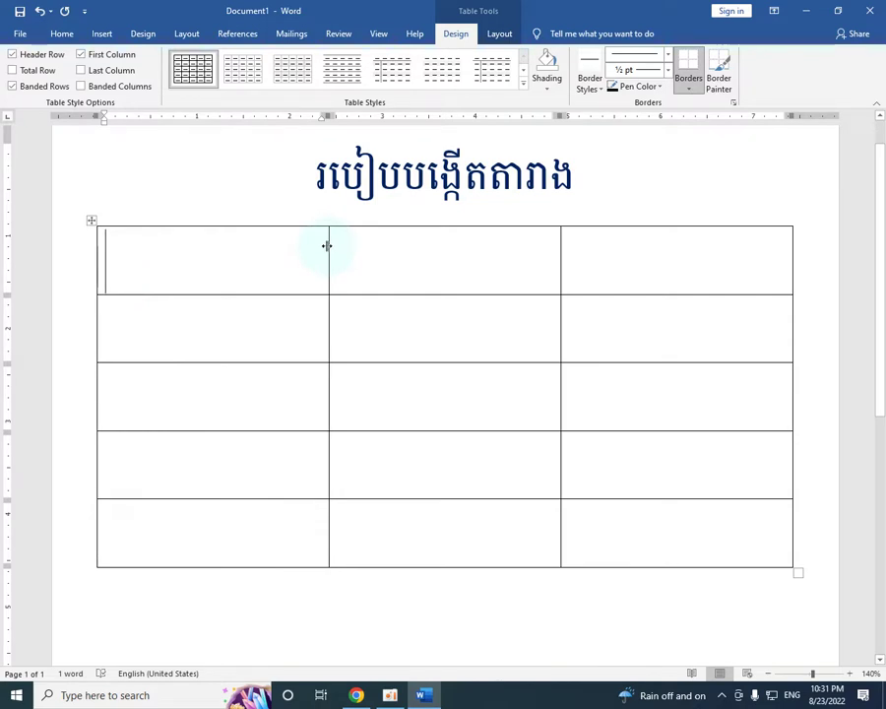
scroll(327, 245, "up", 2, "ctrl")
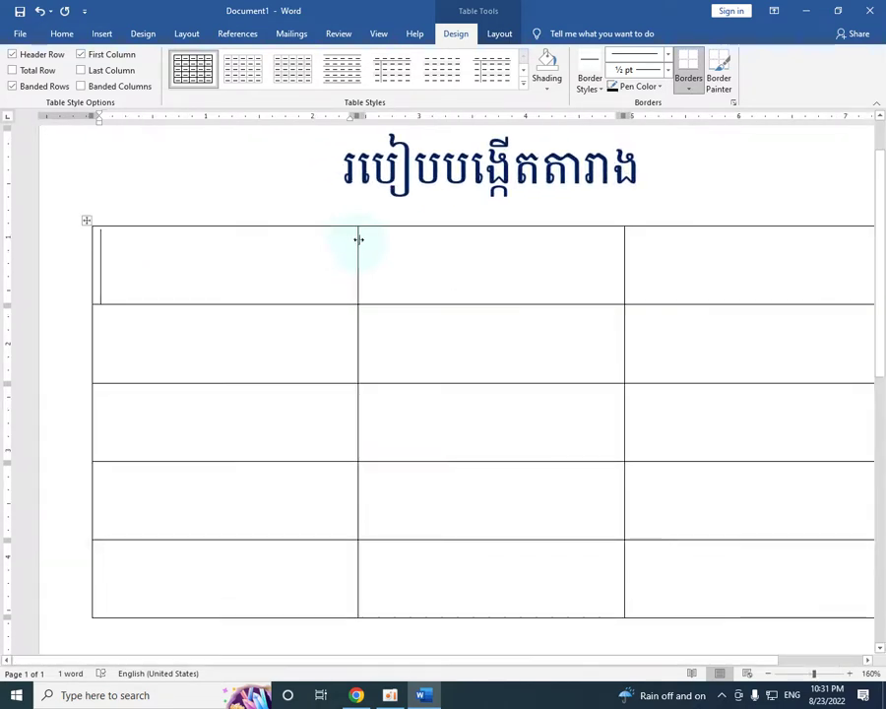
Narrow the first column and shift the column 2–3 border left to widen column 3.
left_click_drag(357, 238, 179, 237)
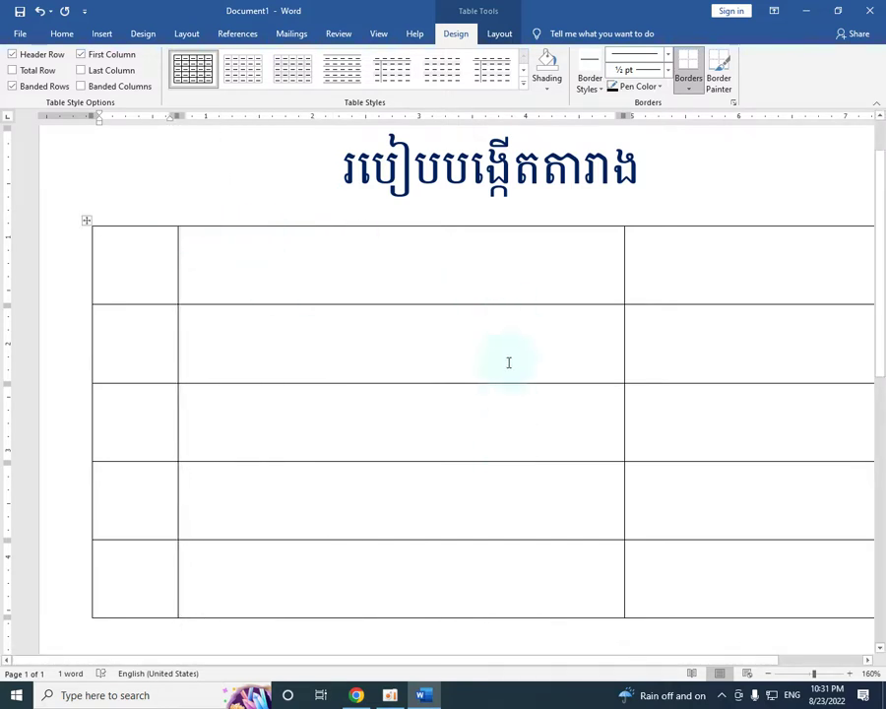
scroll(508, 369, "down", 2, "ctrl")
left_click_drag(560, 259, 446, 266)
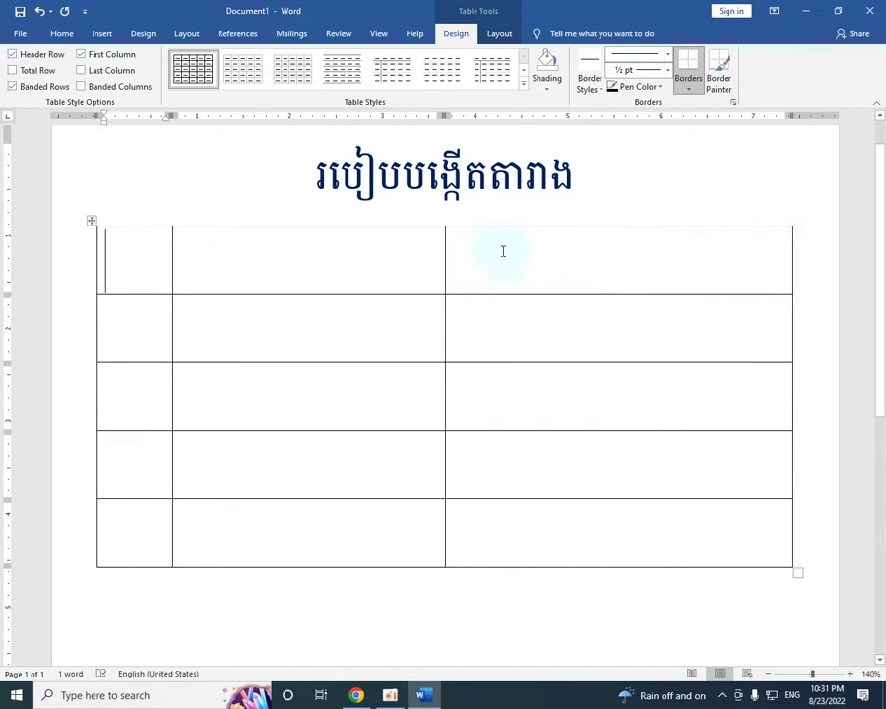
scroll(489, 266, "down", 3)
scroll(380, 365, "up", 2)
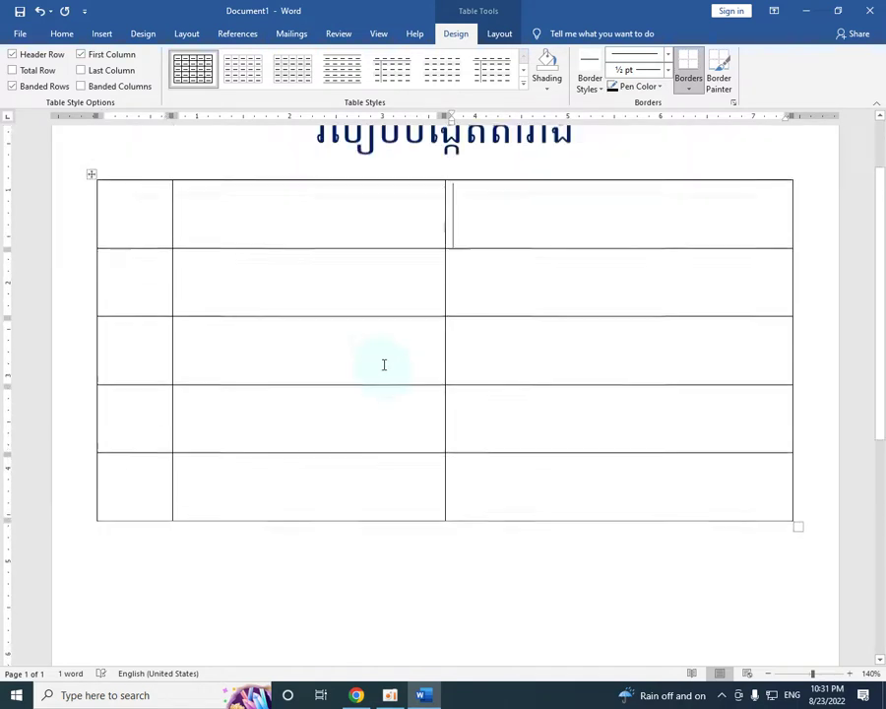
scroll(294, 249, "up", 1)
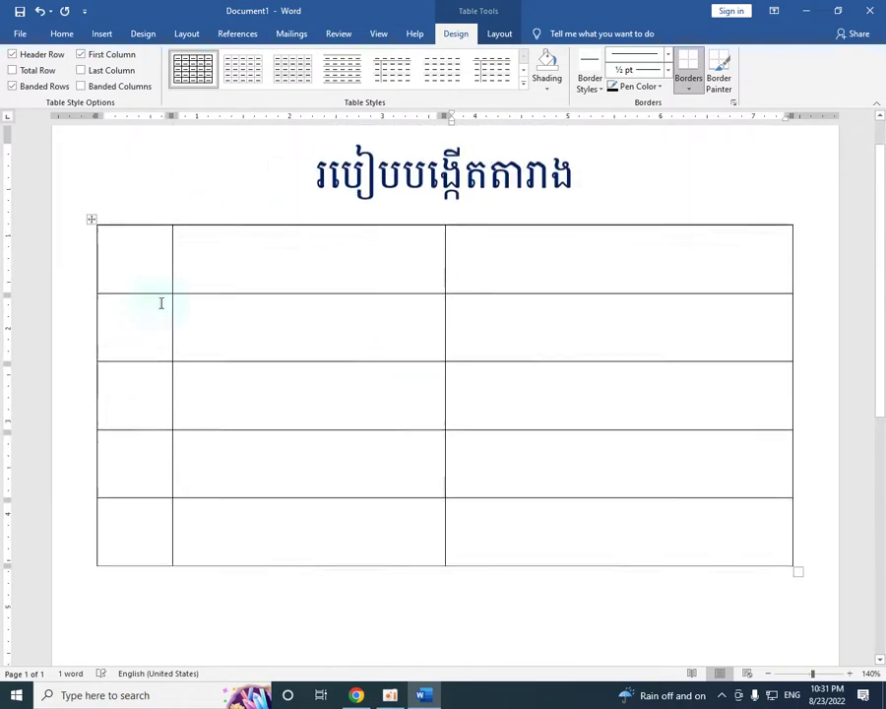
scroll(241, 246, "down", 1)
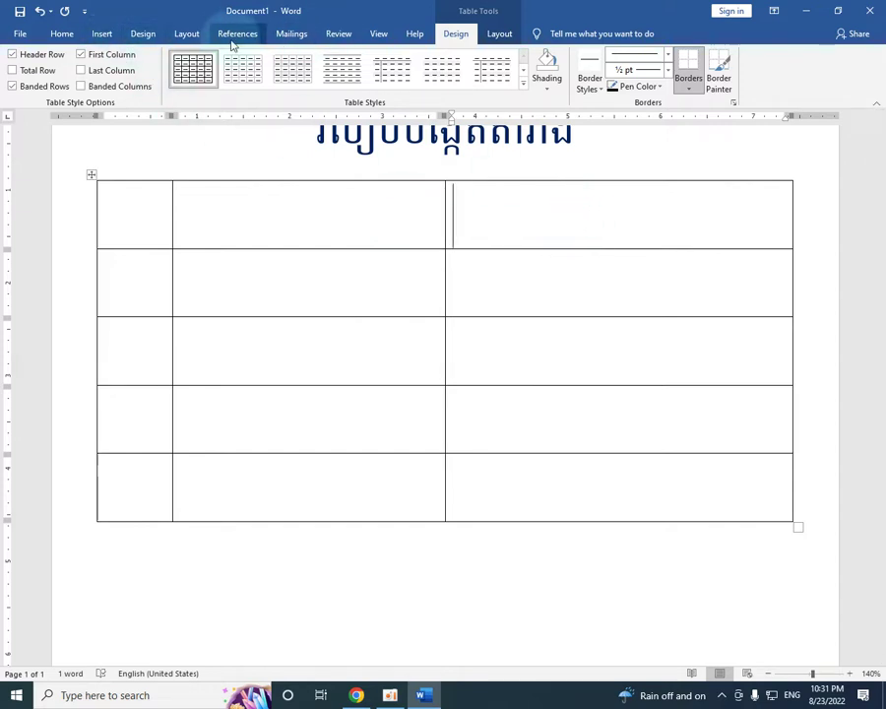
Browse the Layout, Design and Insert tabs, then bring up the Table Tools Layout commands.
left_click(187, 36)
left_click(547, 226)
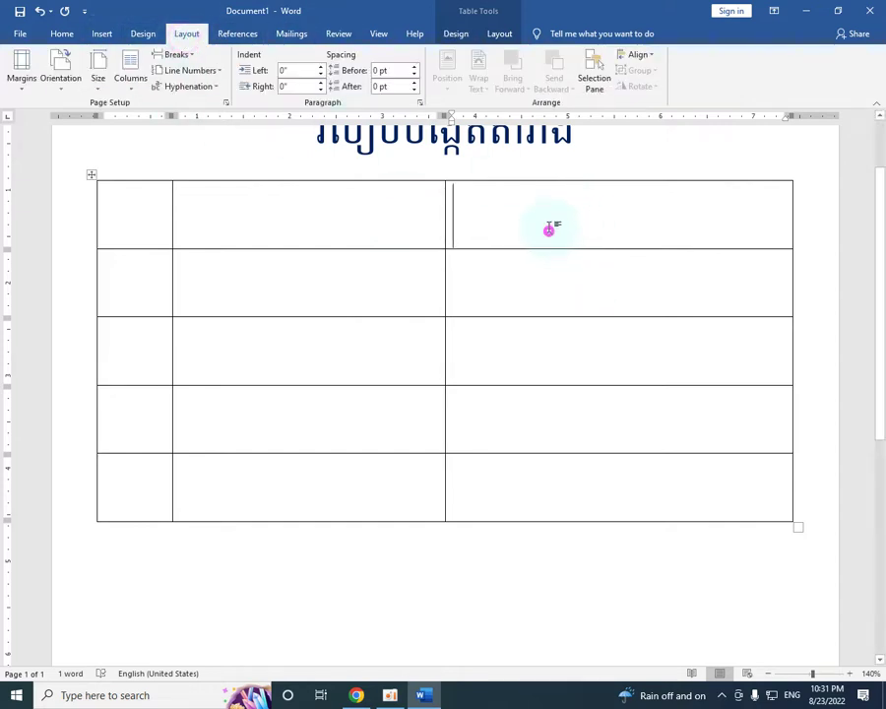
left_click(144, 35)
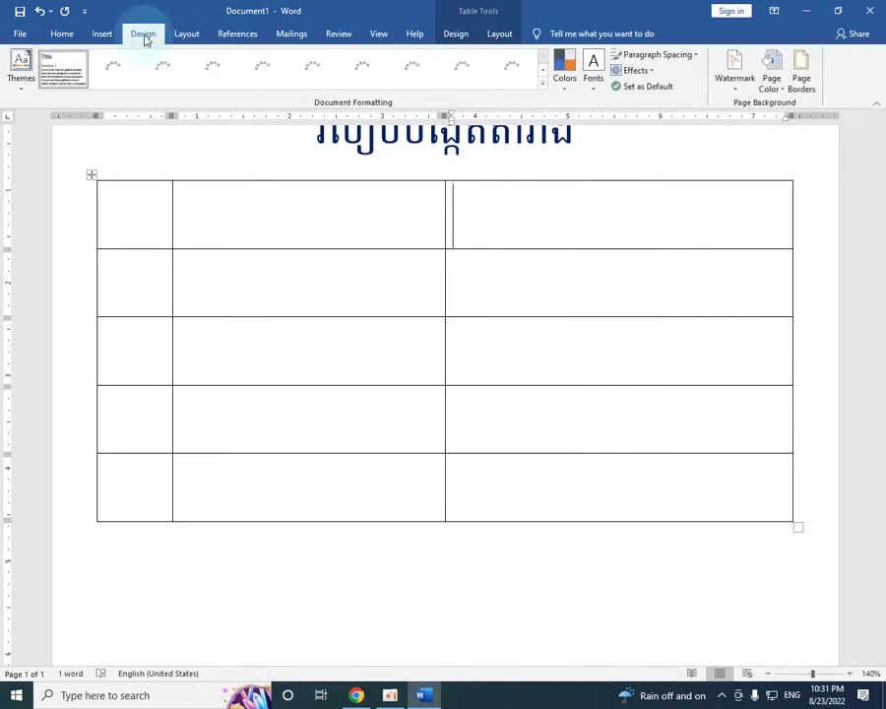
left_click(197, 39)
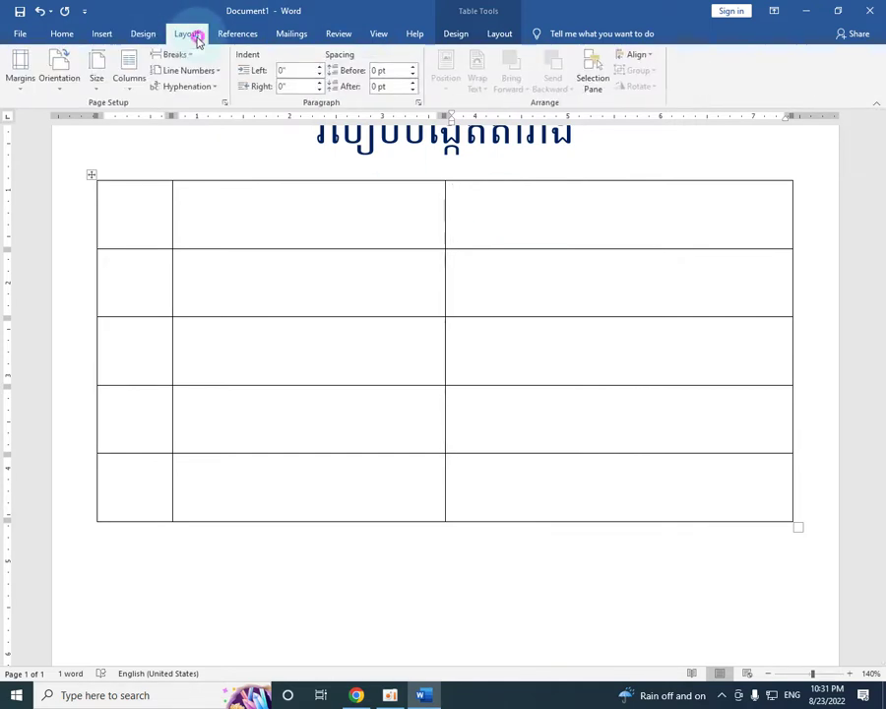
left_click(100, 34)
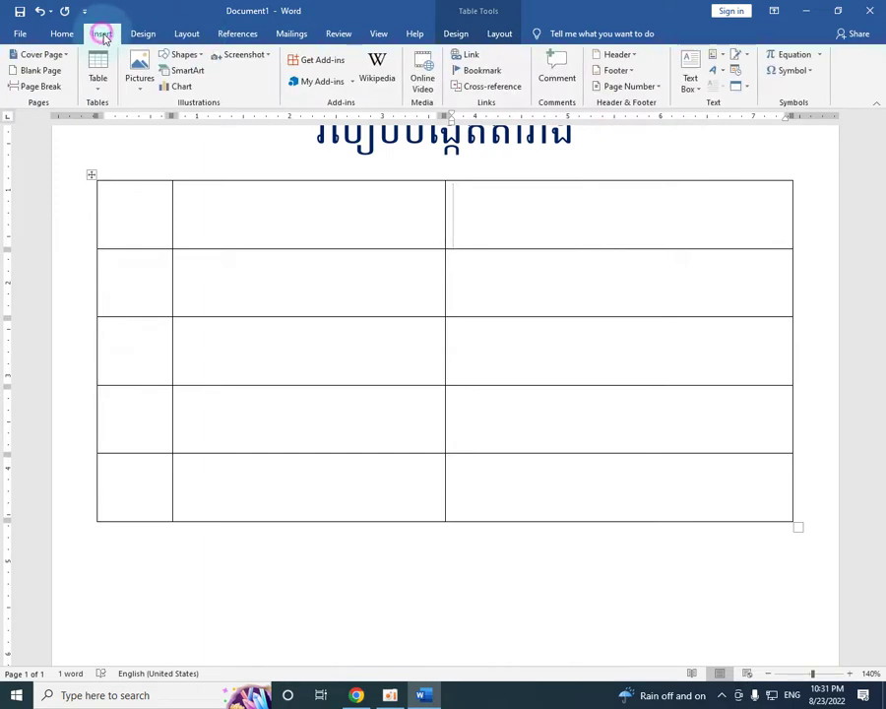
left_click(184, 36)
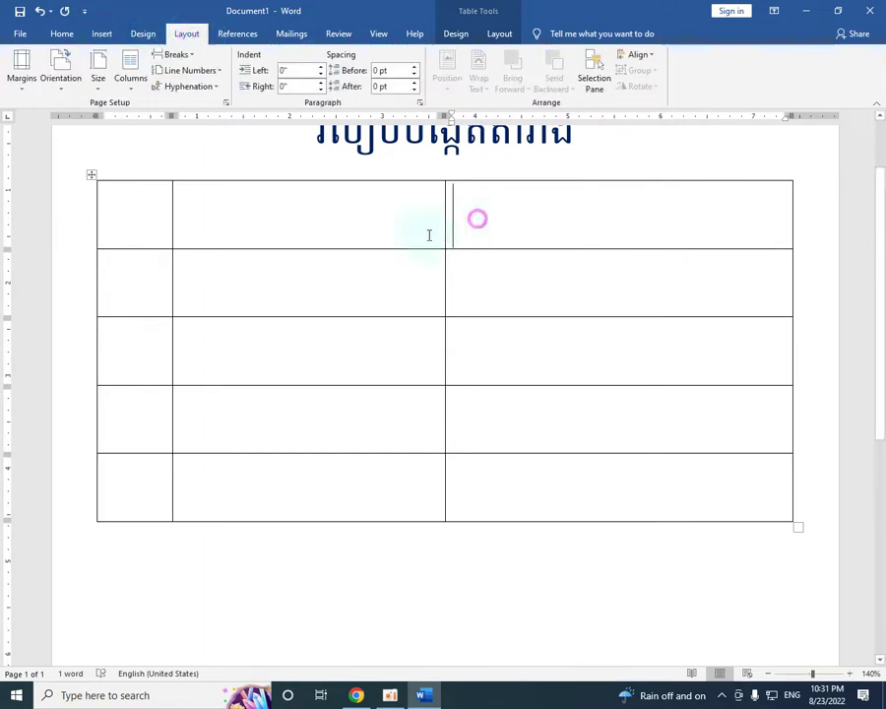
left_click(500, 34)
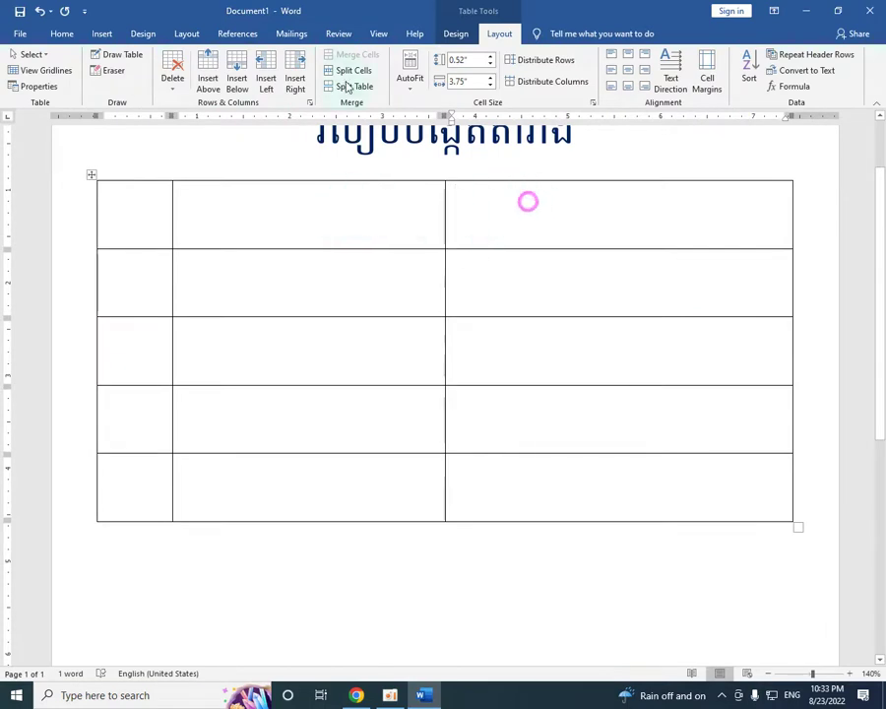
Insert two new rows at the top of the table with Insert Above and Insert Below.
left_click(207, 71)
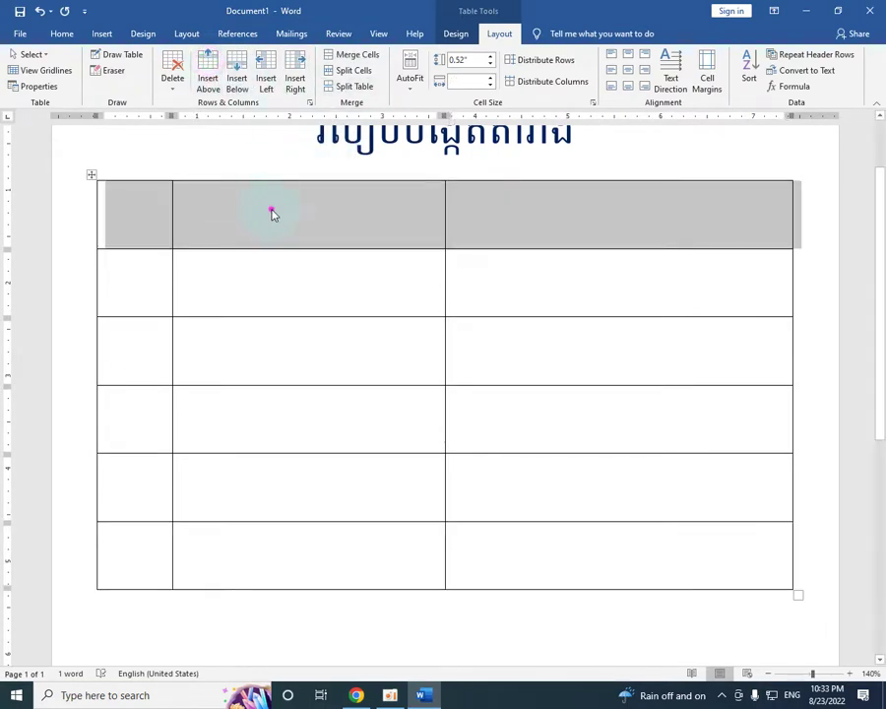
left_click(268, 209)
left_click(237, 77)
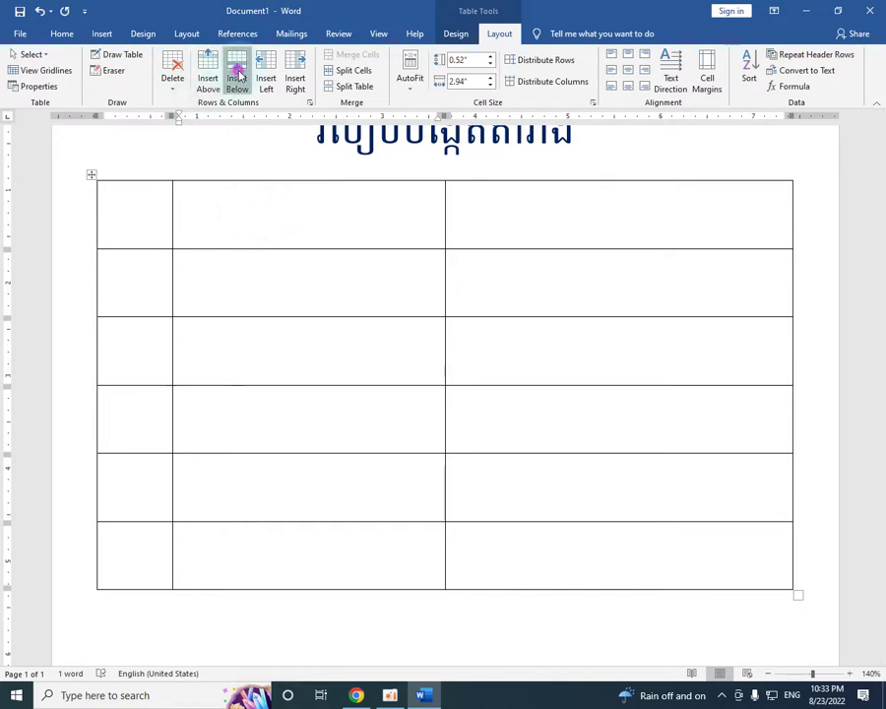
scroll(232, 433, "down", 3)
left_click(228, 447)
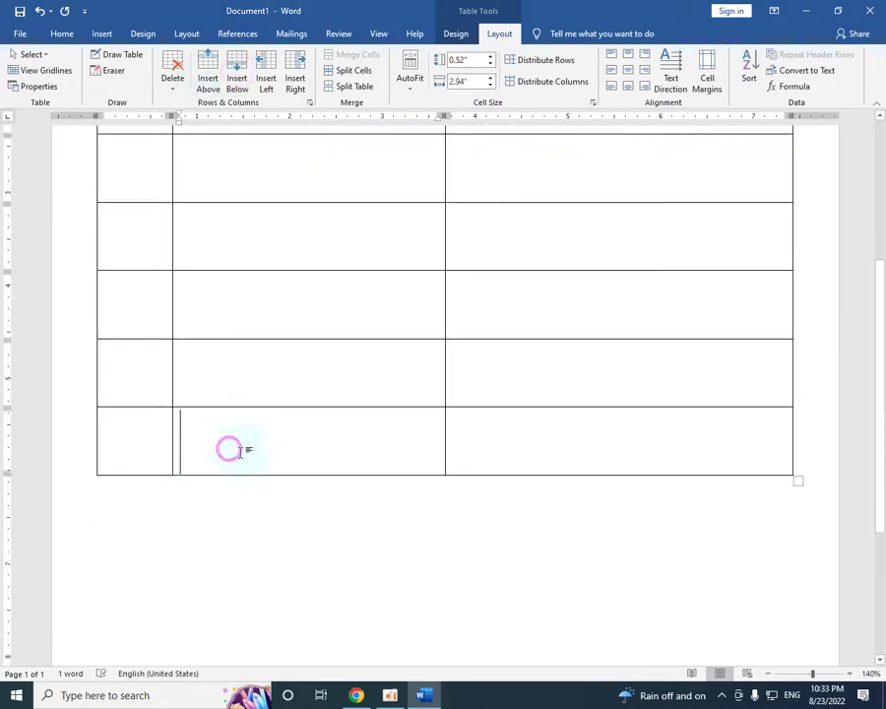
scroll(315, 350, "up", 3)
left_click(355, 286)
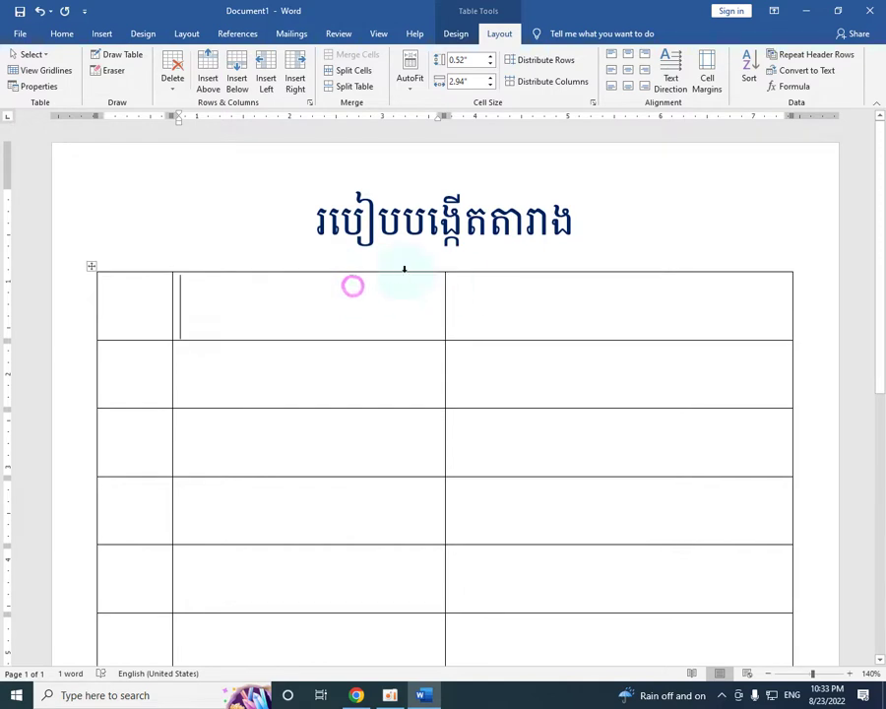
Add one new column on the table's left side and another on its right side.
left_click(266, 77)
left_click(289, 267)
left_click(665, 306)
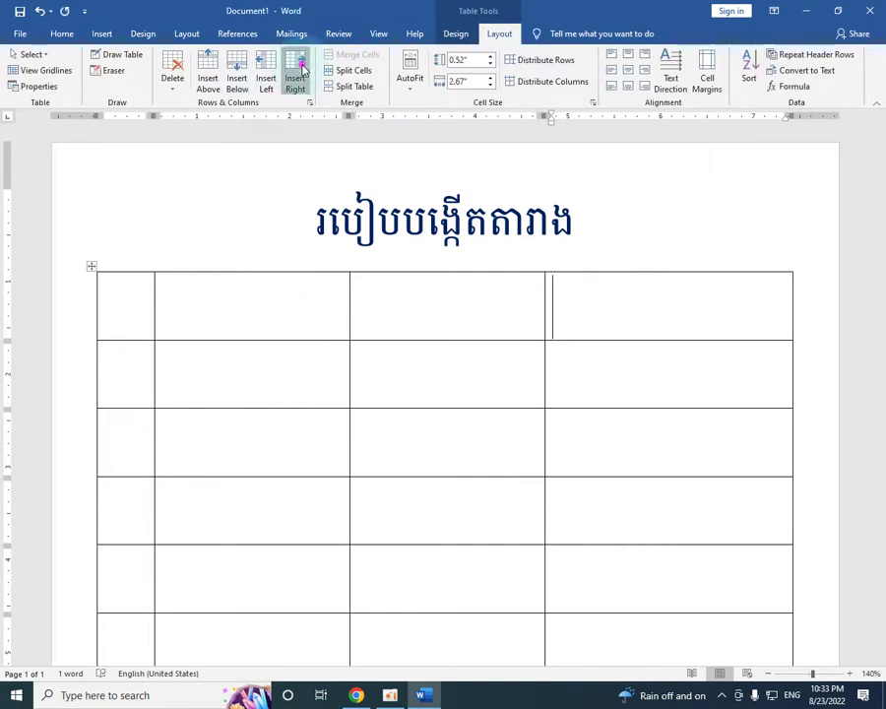
left_click(295, 76)
left_click(711, 322)
scroll(624, 321, "down", 1)
scroll(618, 322, "down", 1)
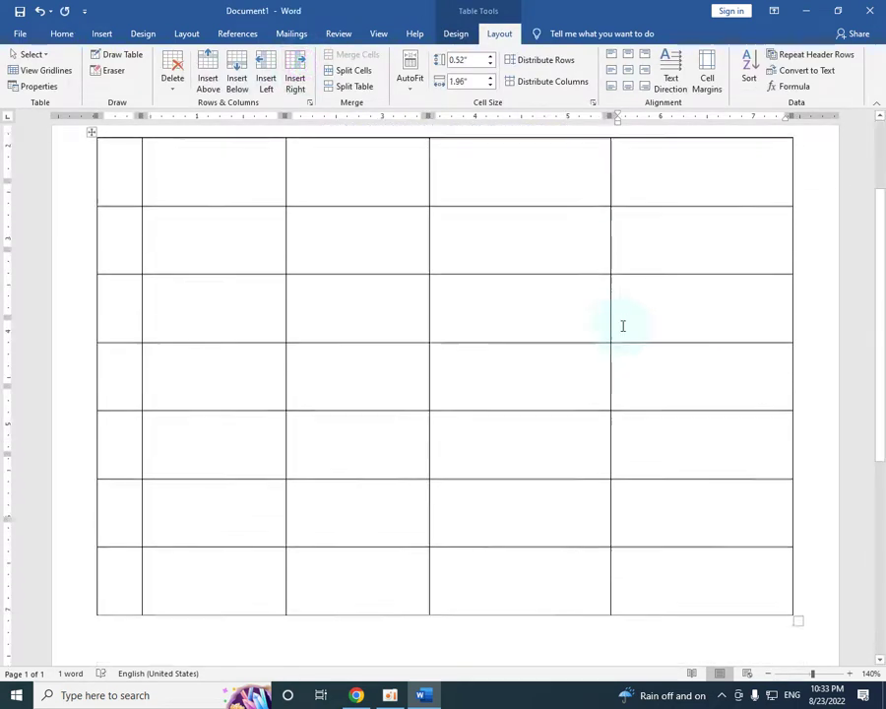
scroll(587, 332, "down", 3)
scroll(448, 347, "down", 1)
scroll(453, 360, "up", 3)
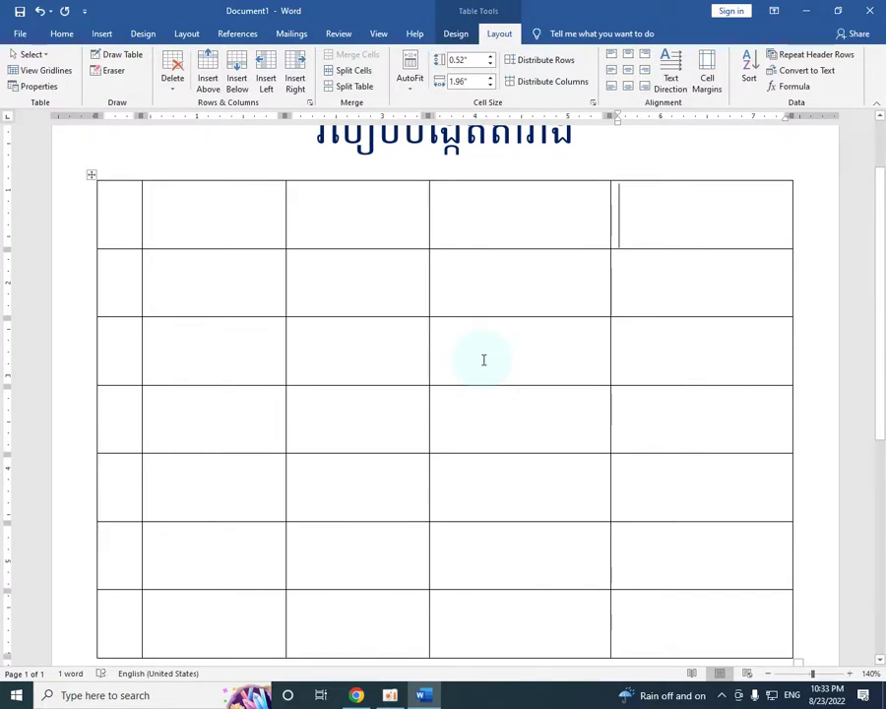
scroll(330, 335, "down", 1)
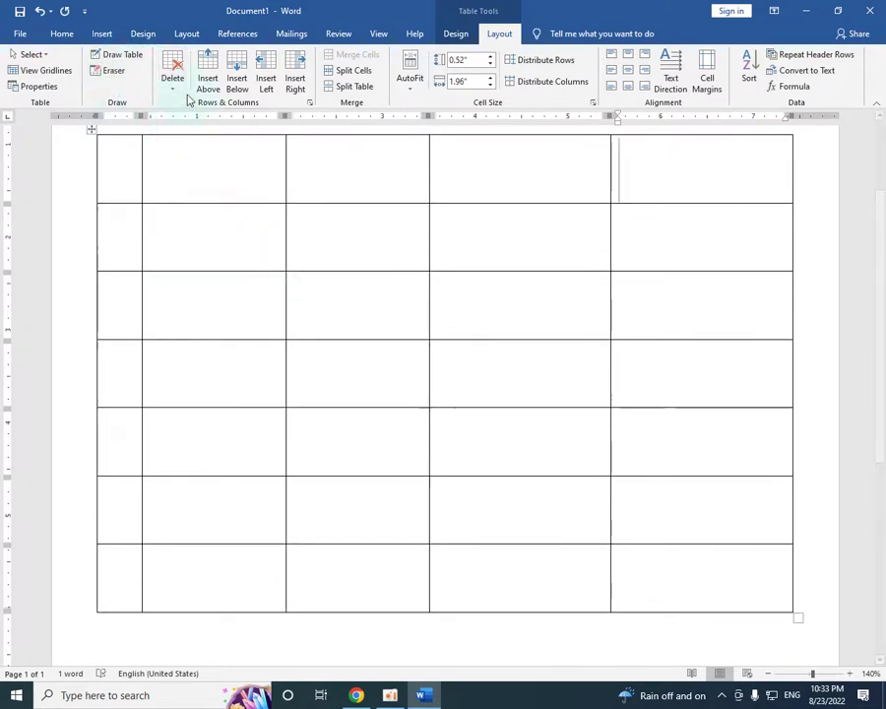
left_click(172, 95)
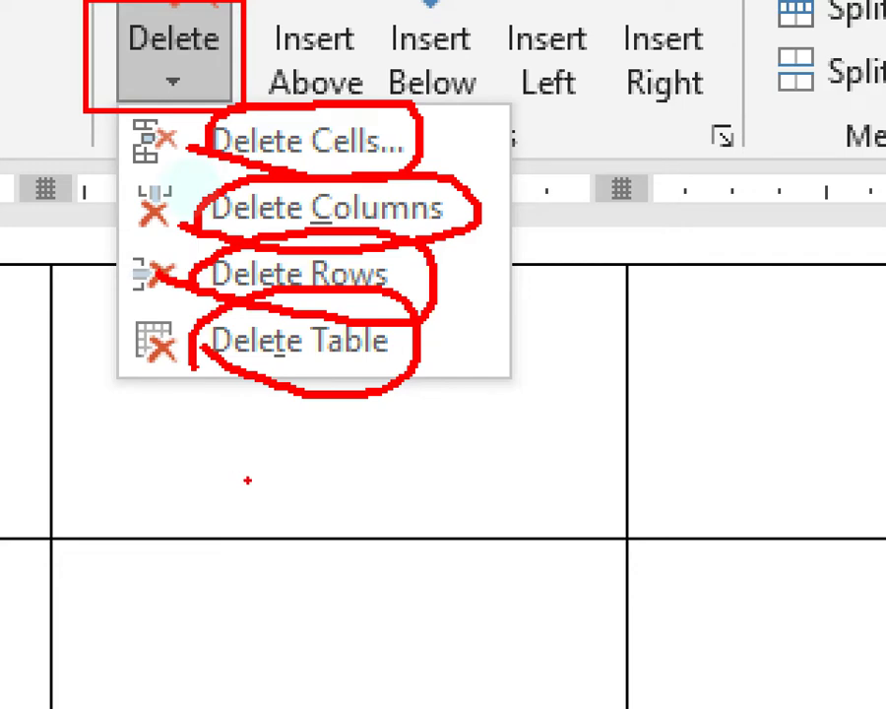
Delete the rightmost column, re-add it, then remove it again to leave four columns.
left_click(185, 152)
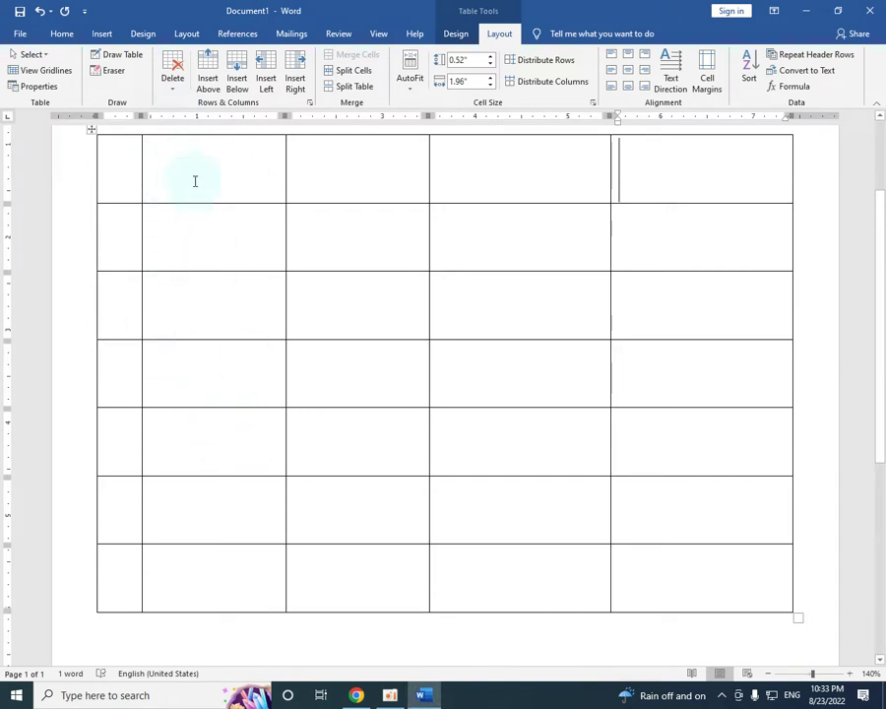
left_click(218, 165)
left_click(181, 94)
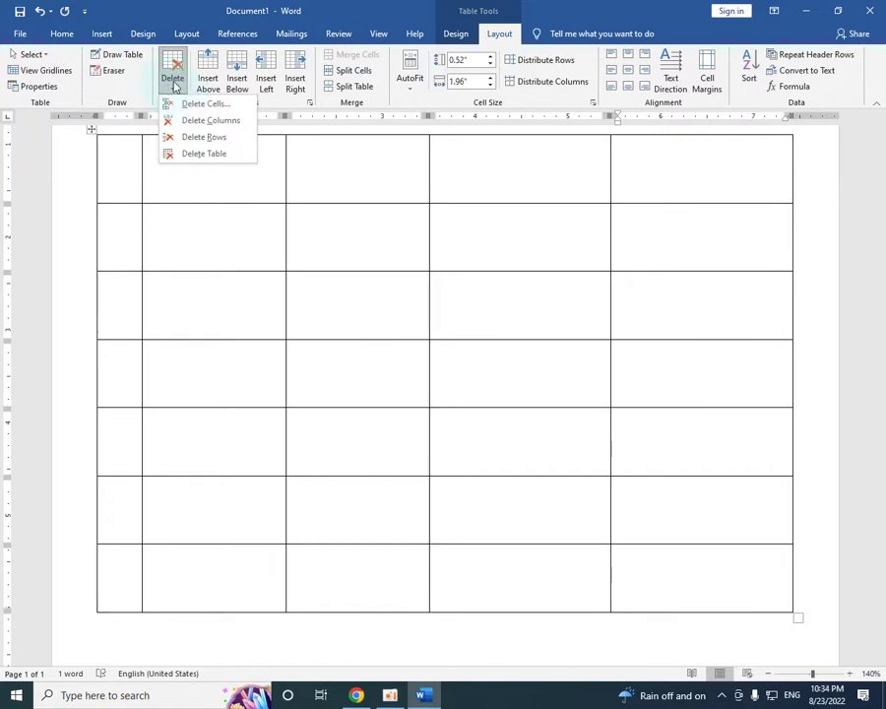
left_click(218, 121)
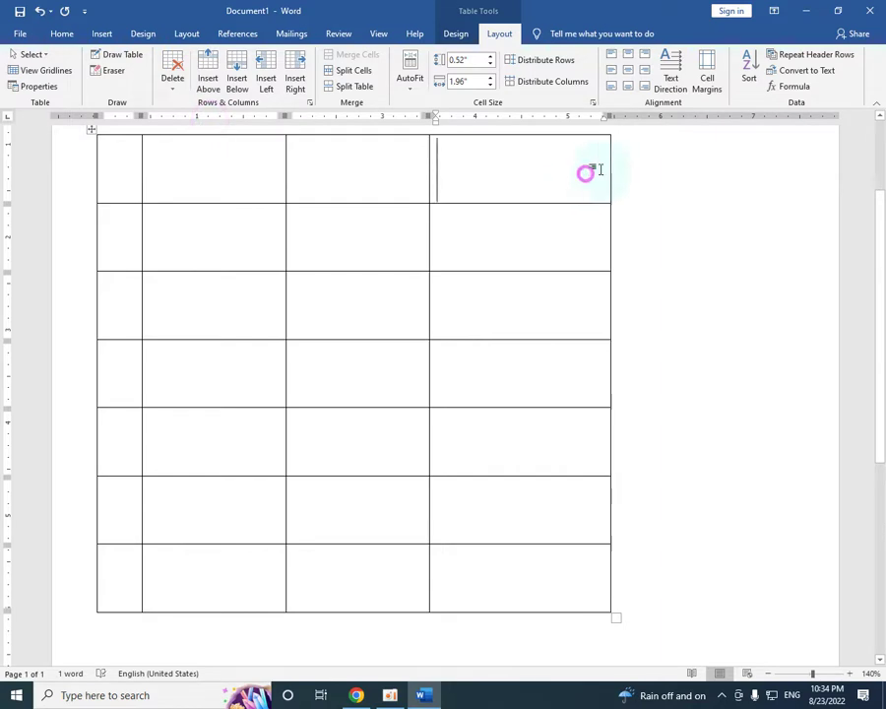
left_click(294, 76)
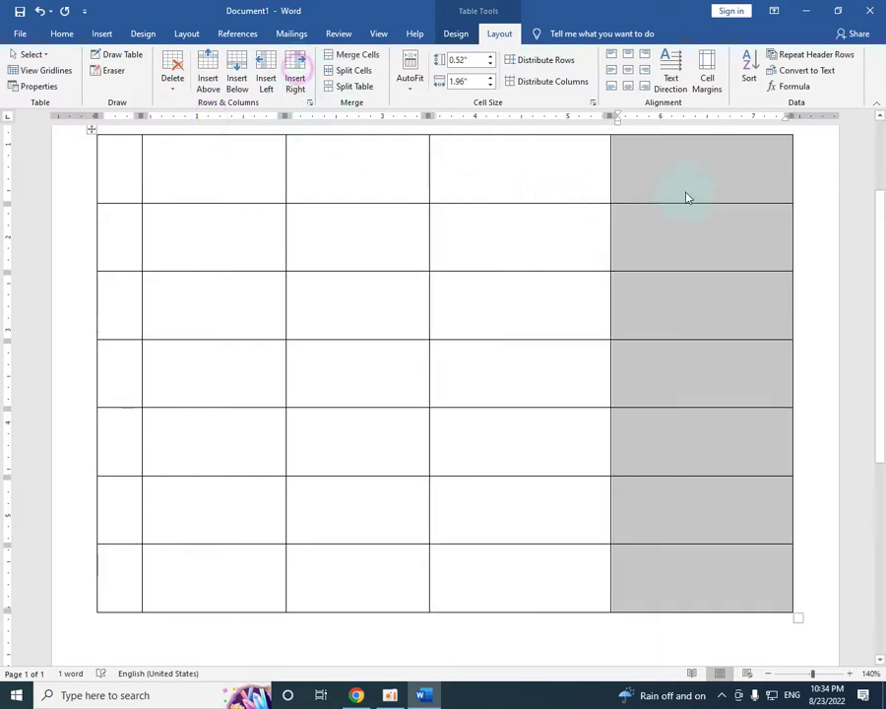
left_click(693, 176)
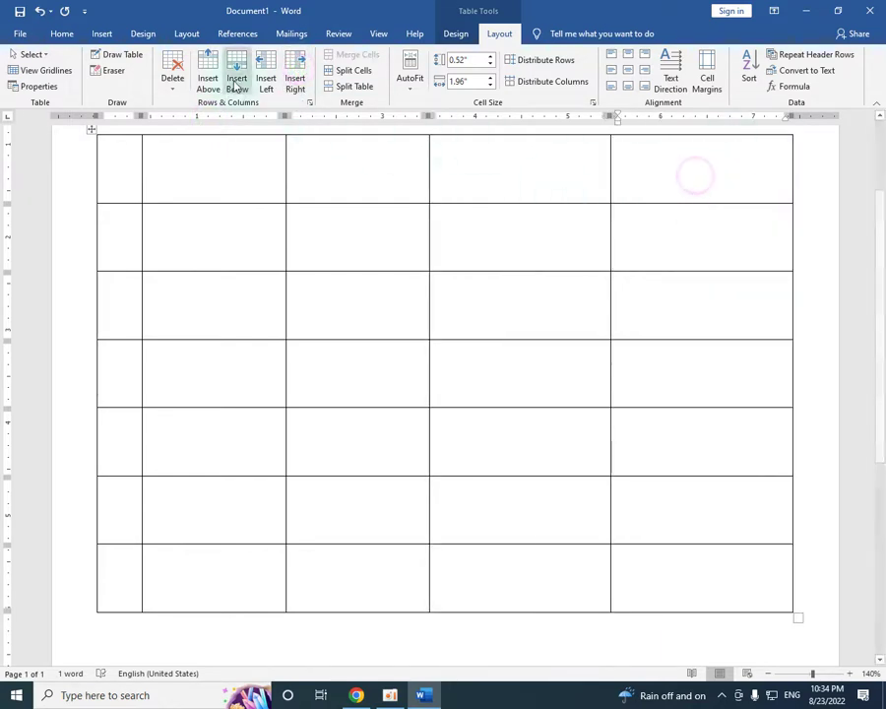
left_click(172, 77)
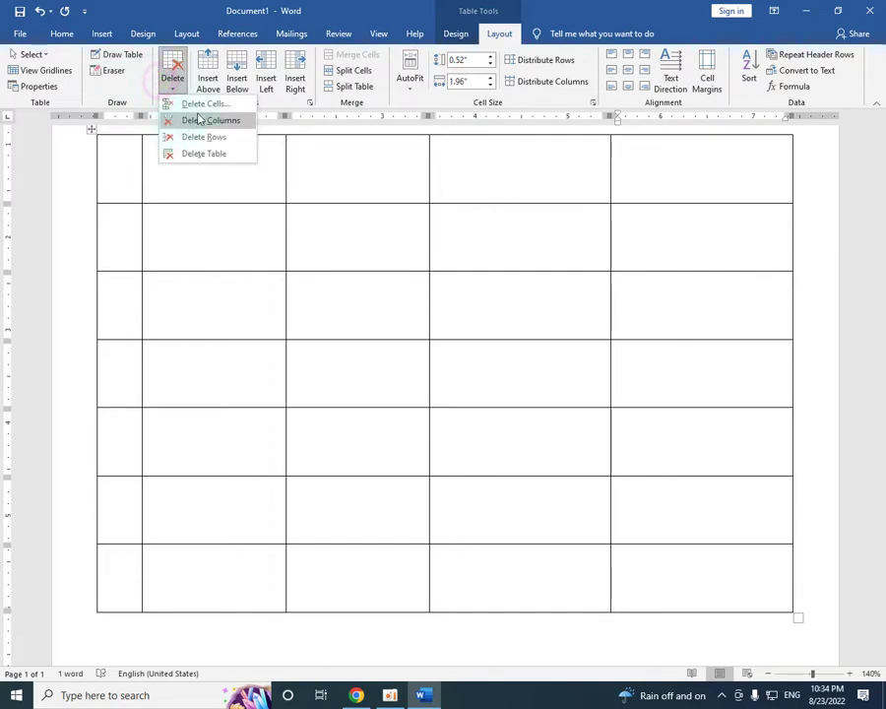
left_click(210, 120)
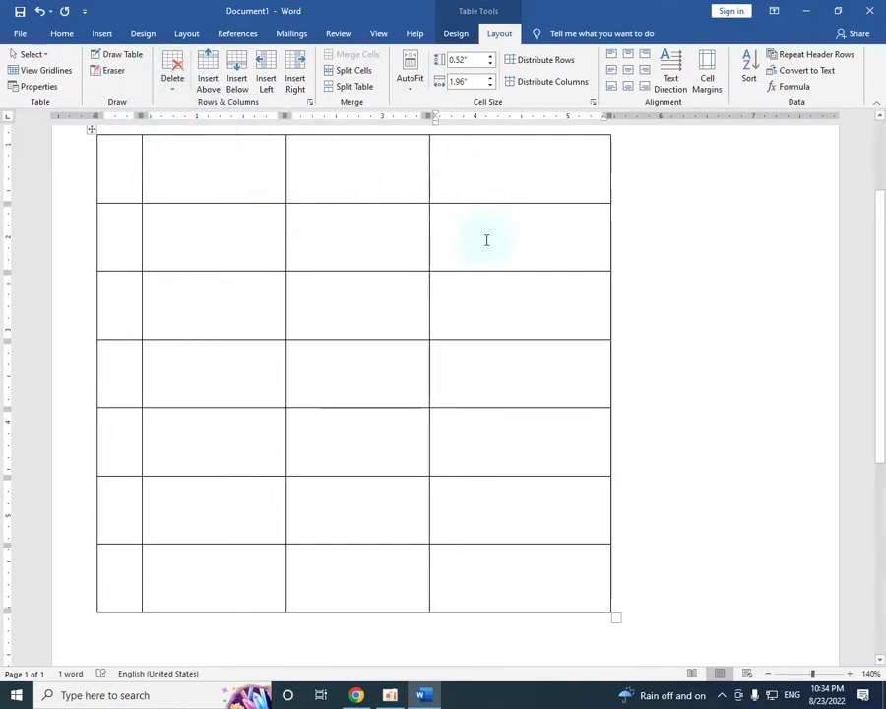
Delete two table rows, leaving five rows, and put the caret in the first cell.
left_click(175, 91)
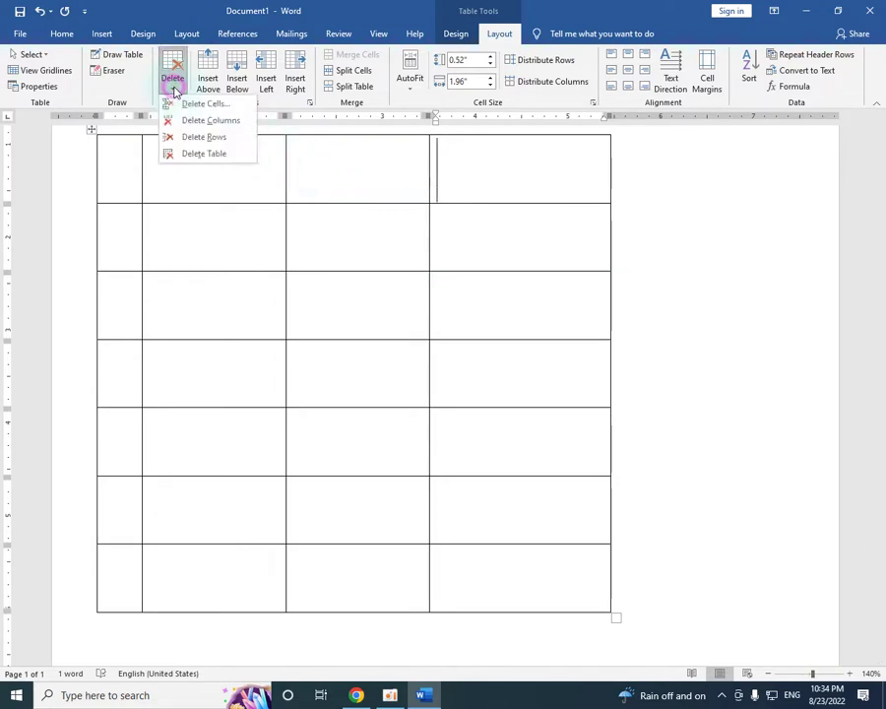
left_click(222, 148)
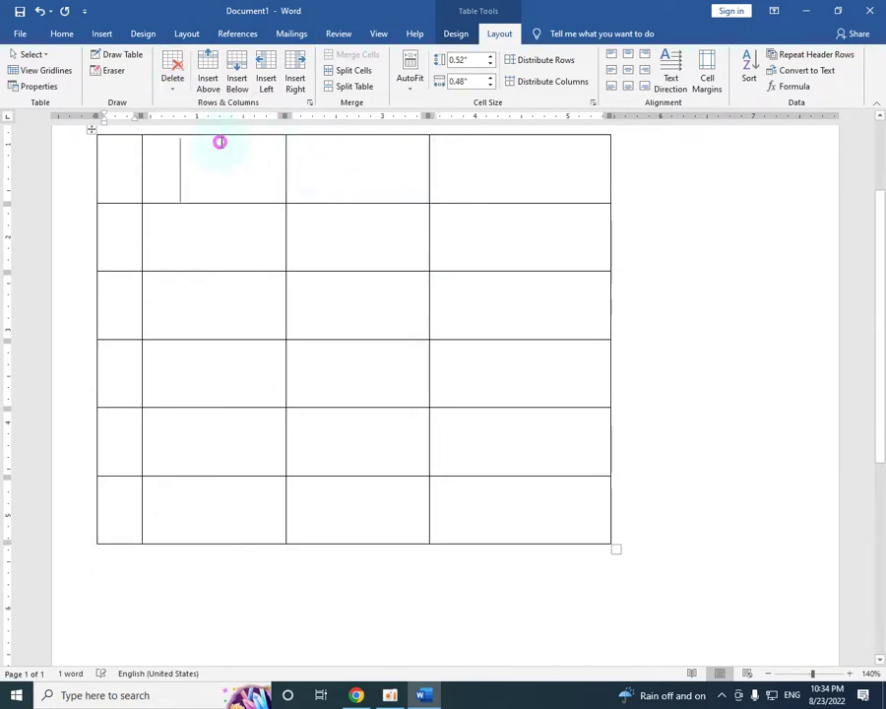
left_click(173, 73)
left_click(206, 139)
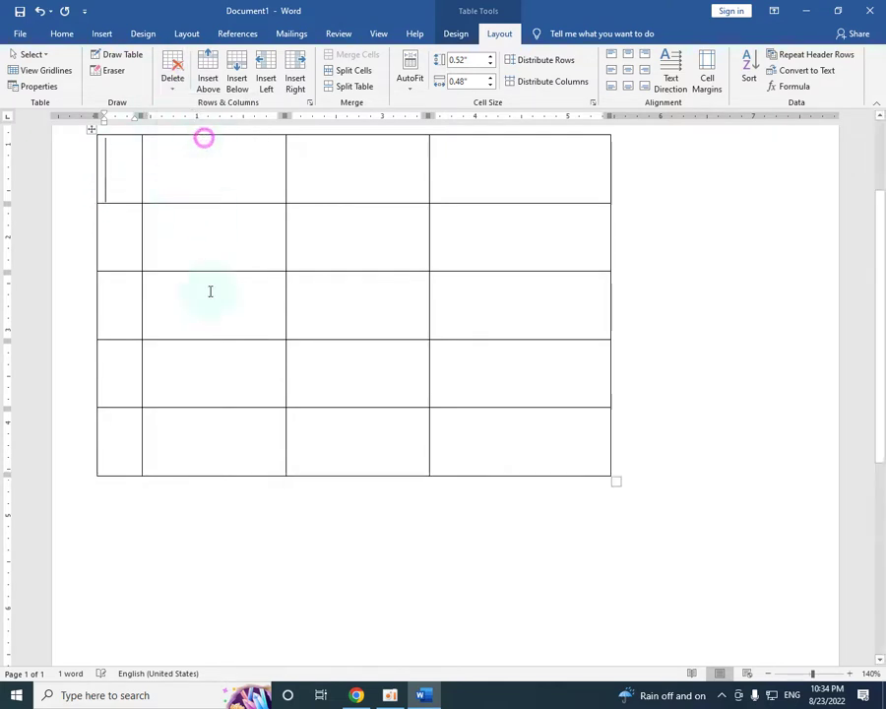
scroll(122, 208, "up", 2)
scroll(160, 309, "down", 2)
scroll(281, 177, "up", 1)
left_click(171, 80)
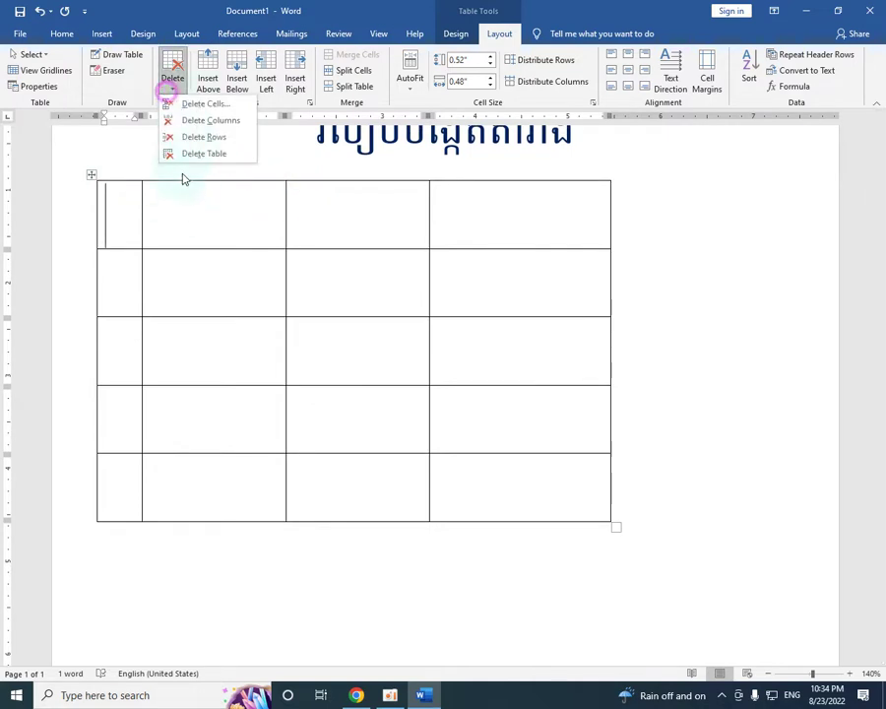
left_click(385, 282)
left_click(481, 280)
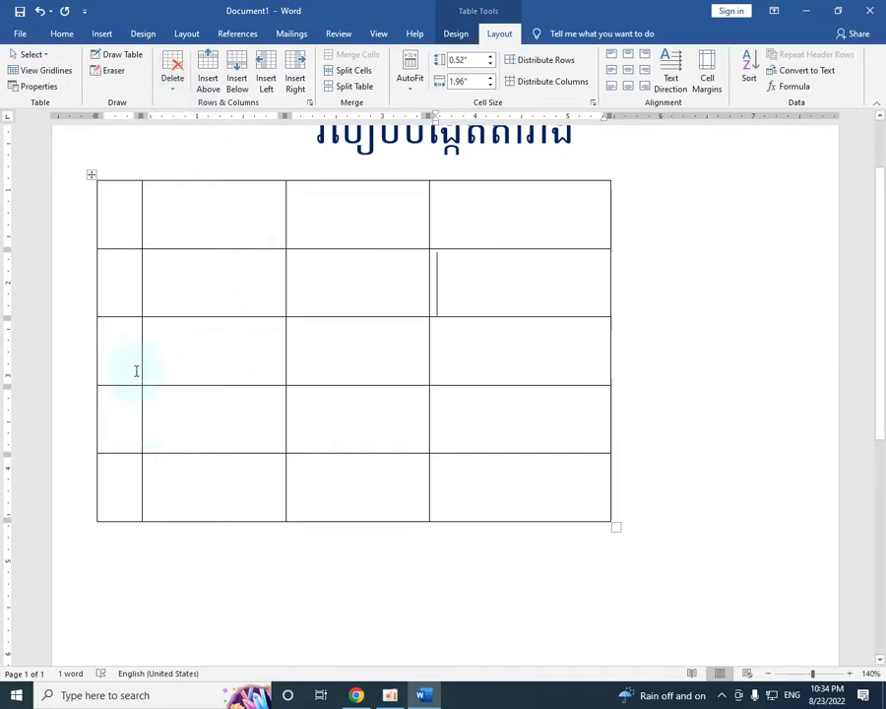
left_click(135, 215)
Number the first two rows 1 and 2 in the first column.
type("1")
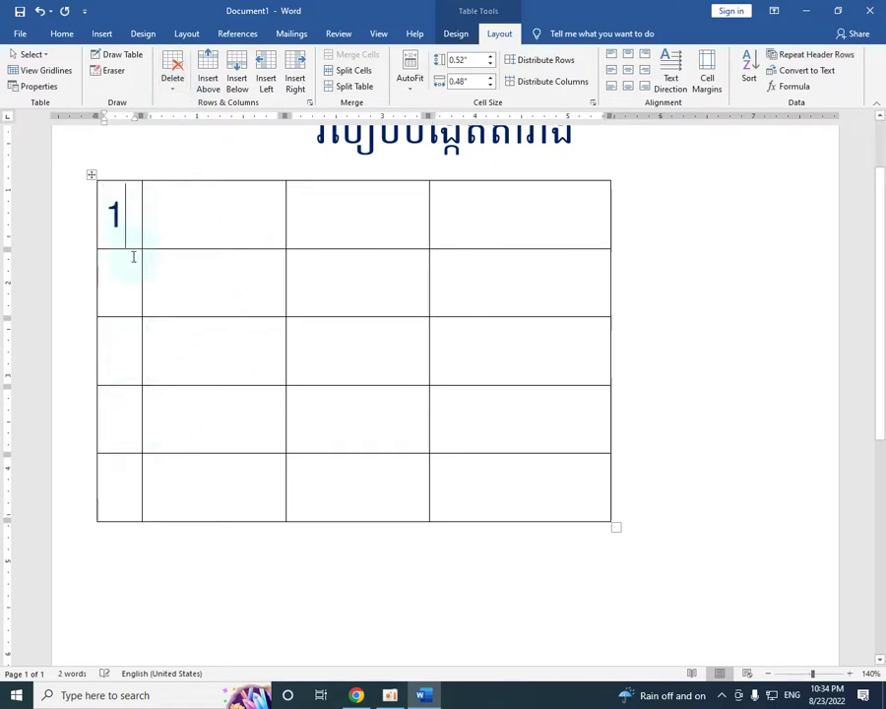
left_click(130, 274)
type("2")
left_click(211, 358)
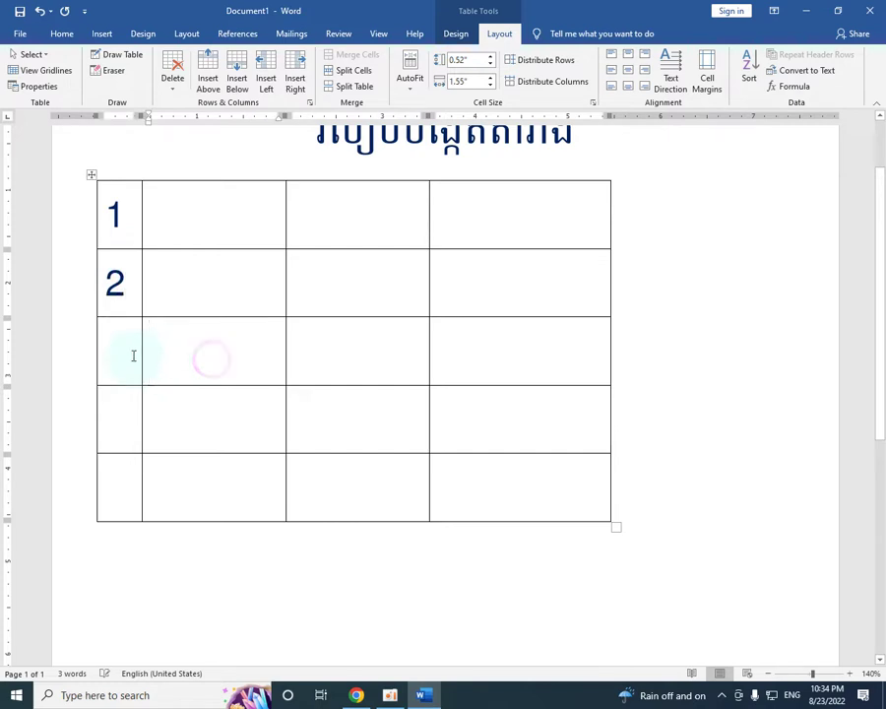
Delete the table's bottom empty row with Delete Rows.
left_click_drag(121, 350, 473, 567)
left_click(478, 569)
left_click(398, 462)
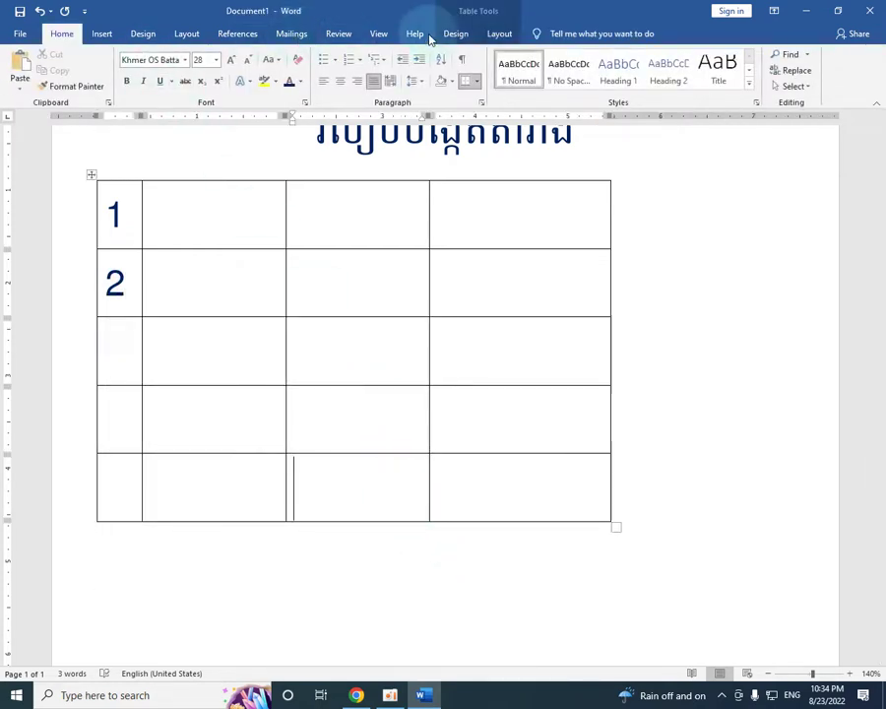
left_click(500, 35)
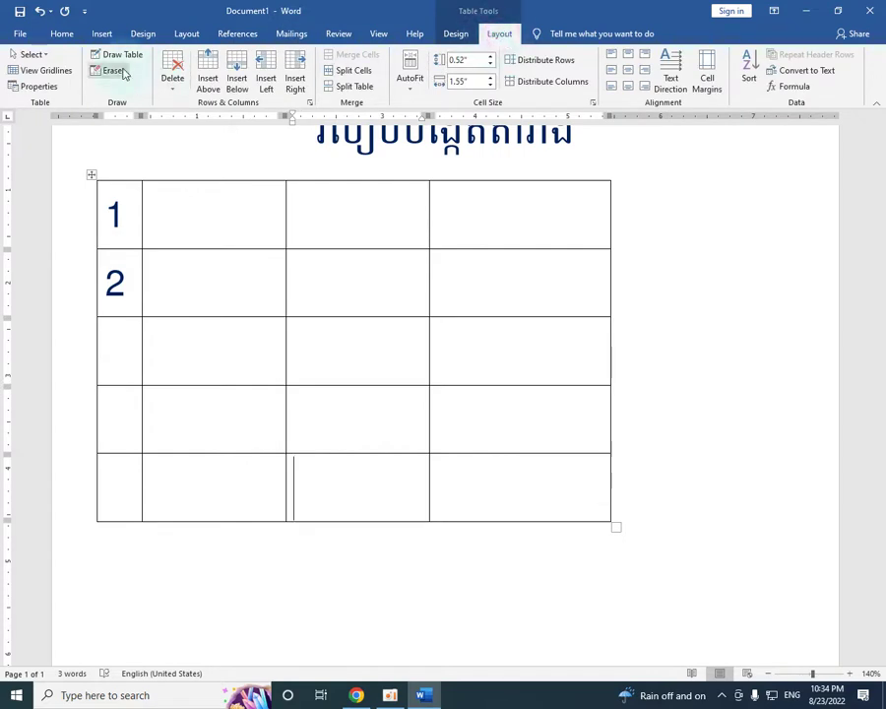
left_click(173, 79)
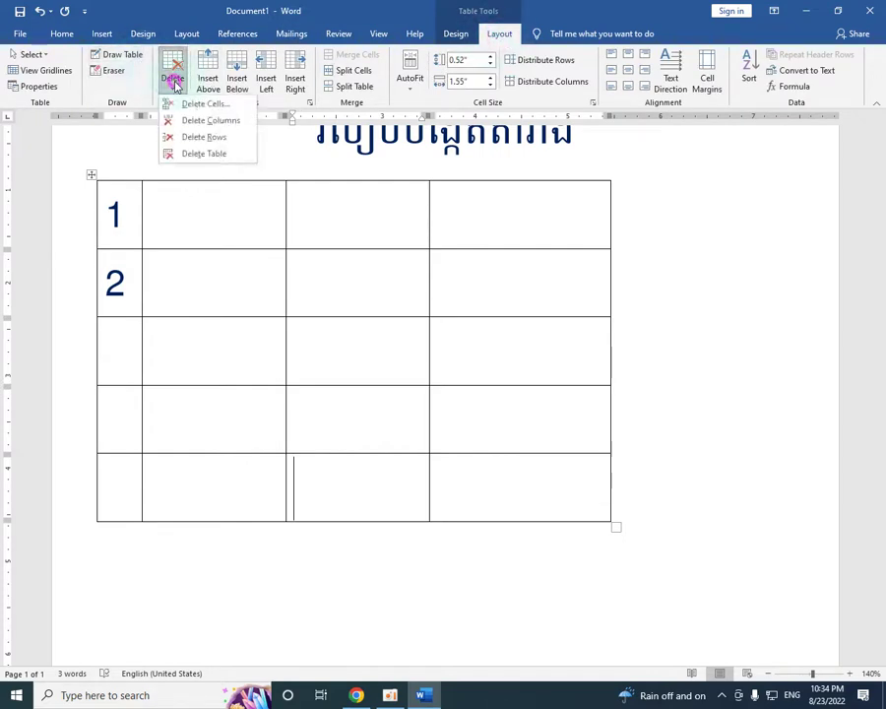
left_click(500, 36)
left_click(174, 81)
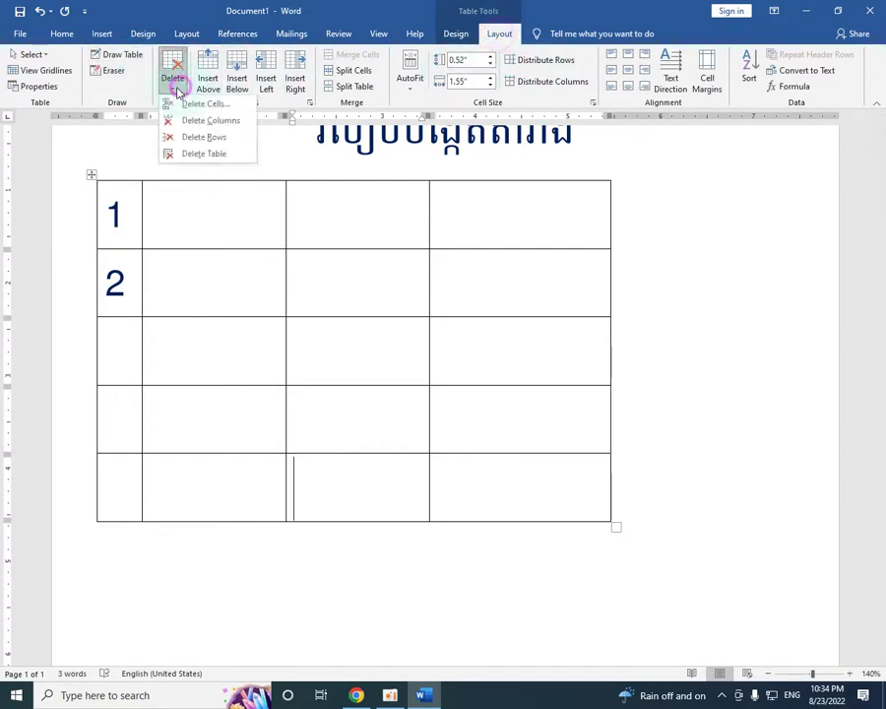
left_click(208, 138)
Select the empty rows 3 and 4 and delete them, leaving a two-row table.
mouse_move(119, 343)
left_mouse_down()
mouse_move(348, 443)
mouse_move(507, 456)
left_mouse_up()
left_click(347, 512)
mouse_move(115, 339)
left_mouse_down()
mouse_move(210, 372)
mouse_move(517, 419)
left_mouse_up()
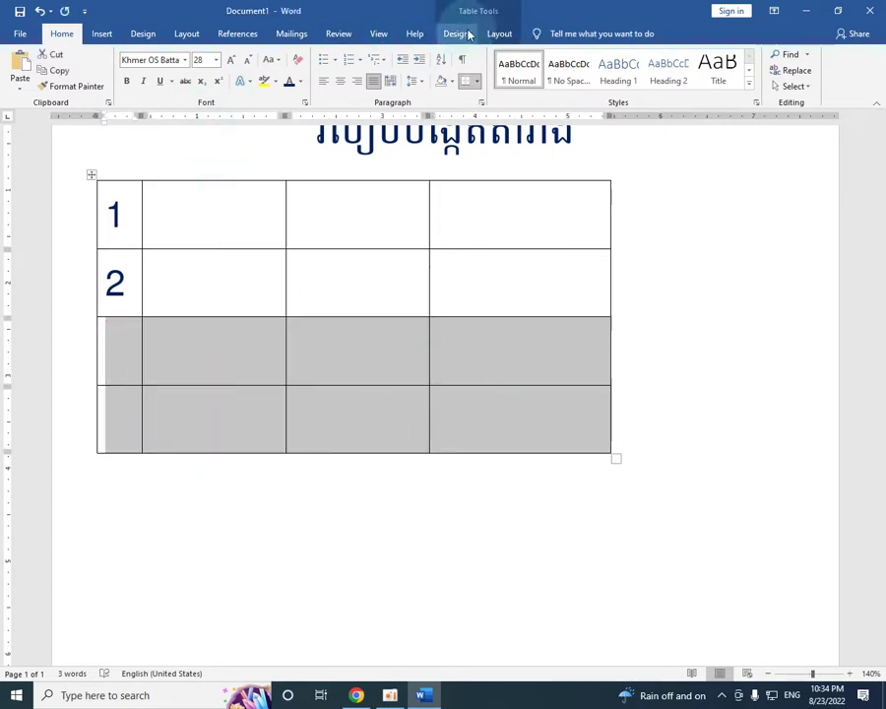
left_click(502, 35)
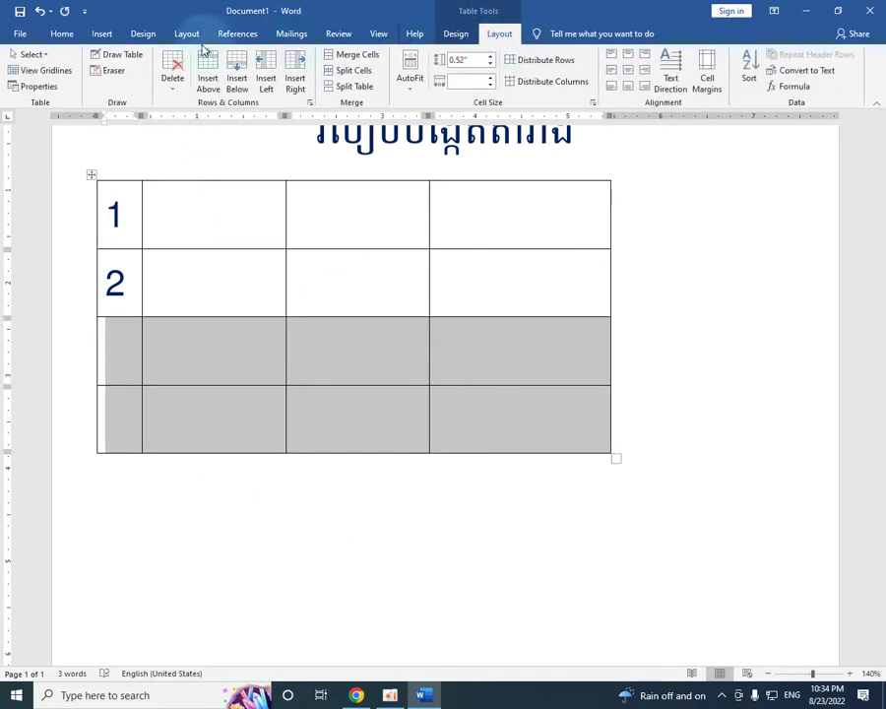
left_click(171, 84)
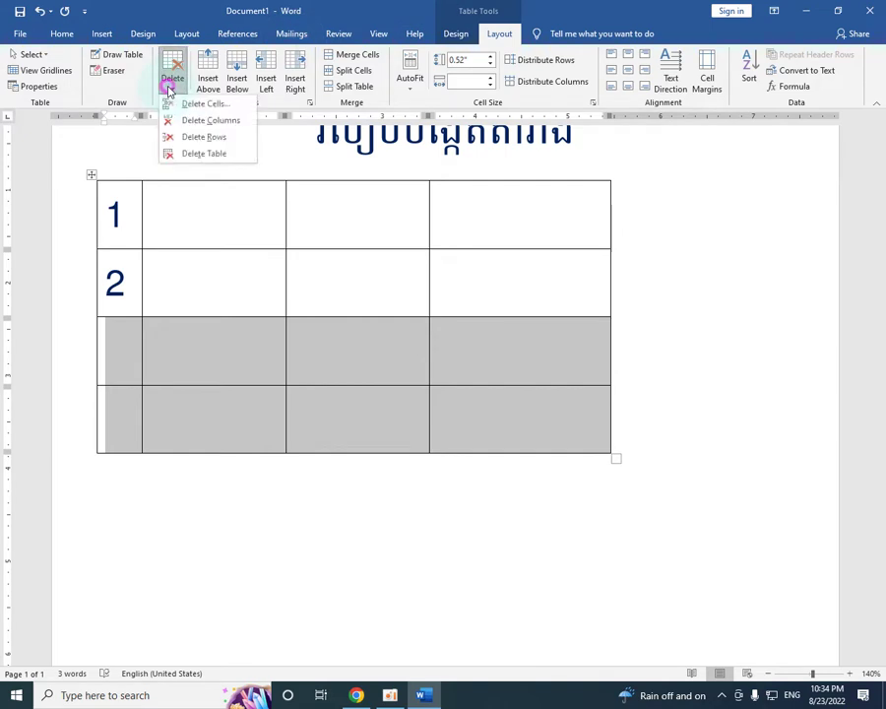
left_click(213, 142)
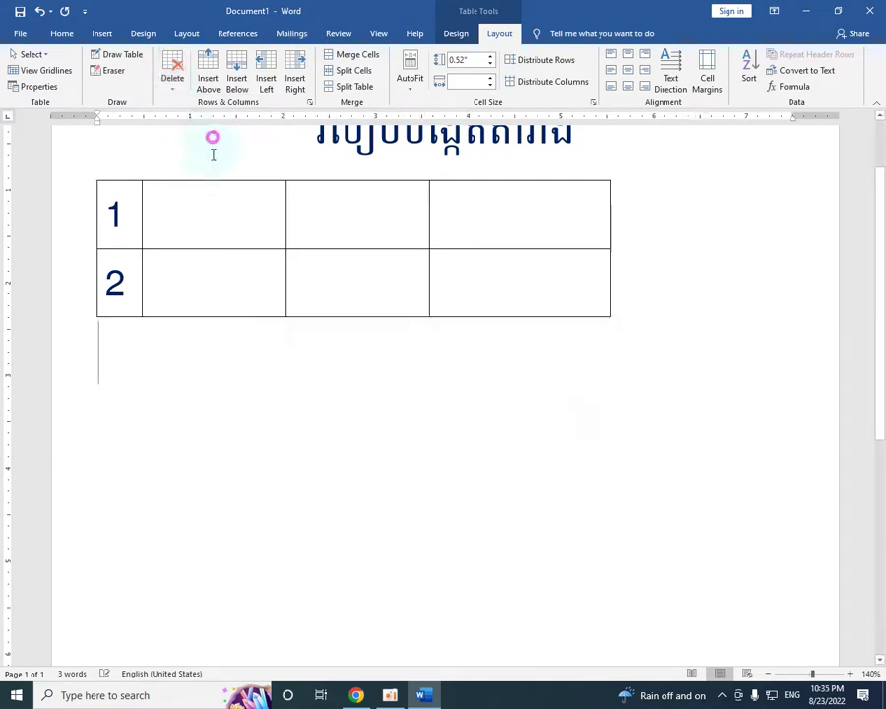
left_click(283, 356)
scroll(644, 315, "up", 1)
scroll(645, 315, "up", 1)
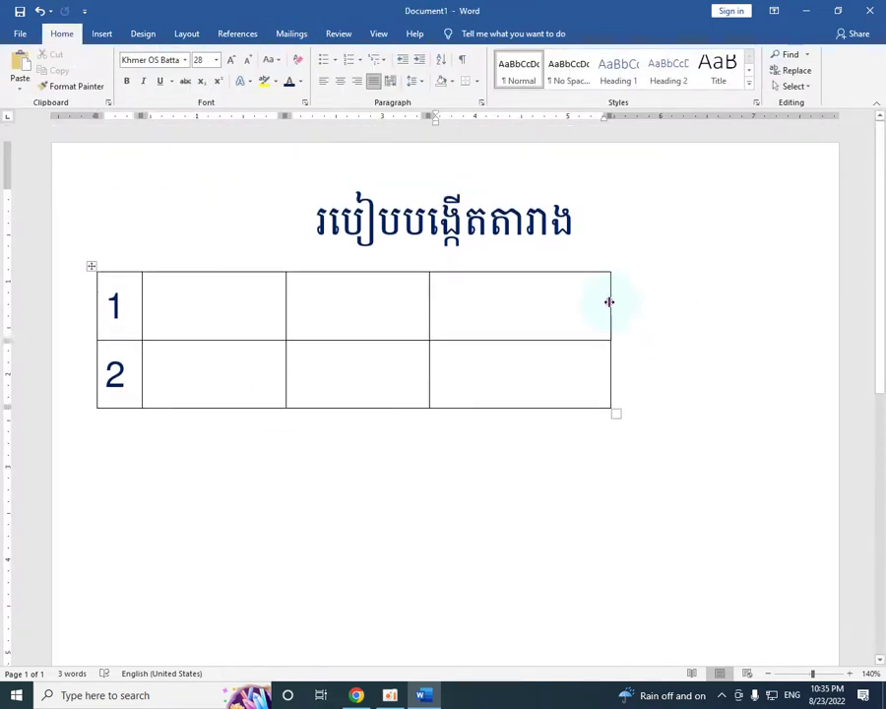
Drag the table's right edge out to the margin and widen the third and second columns.
left_click_drag(610, 295, 798, 295)
left_click_drag(429, 295, 566, 295)
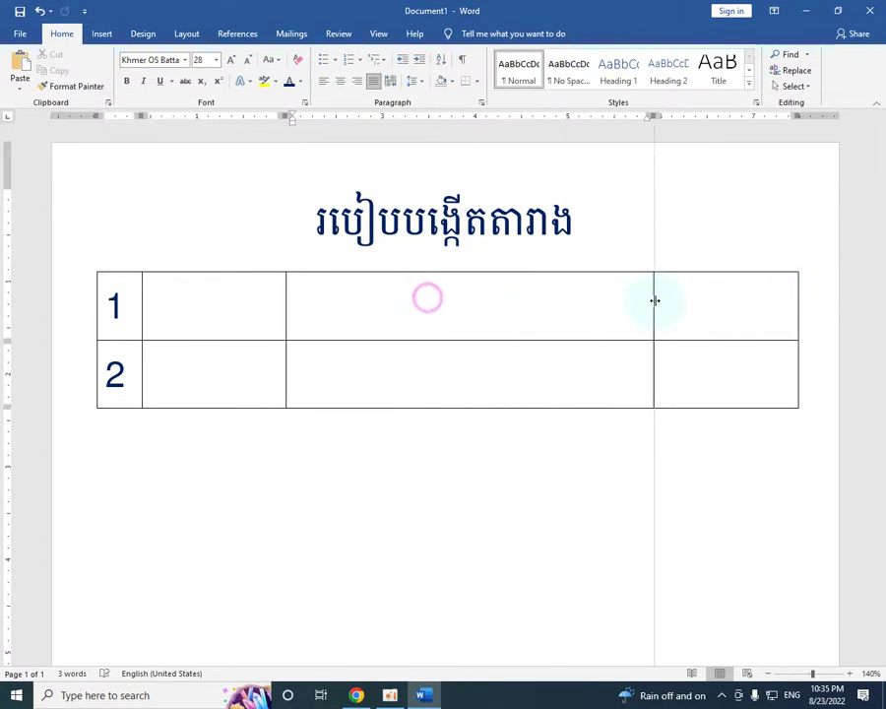
left_click_drag(284, 295, 299, 296)
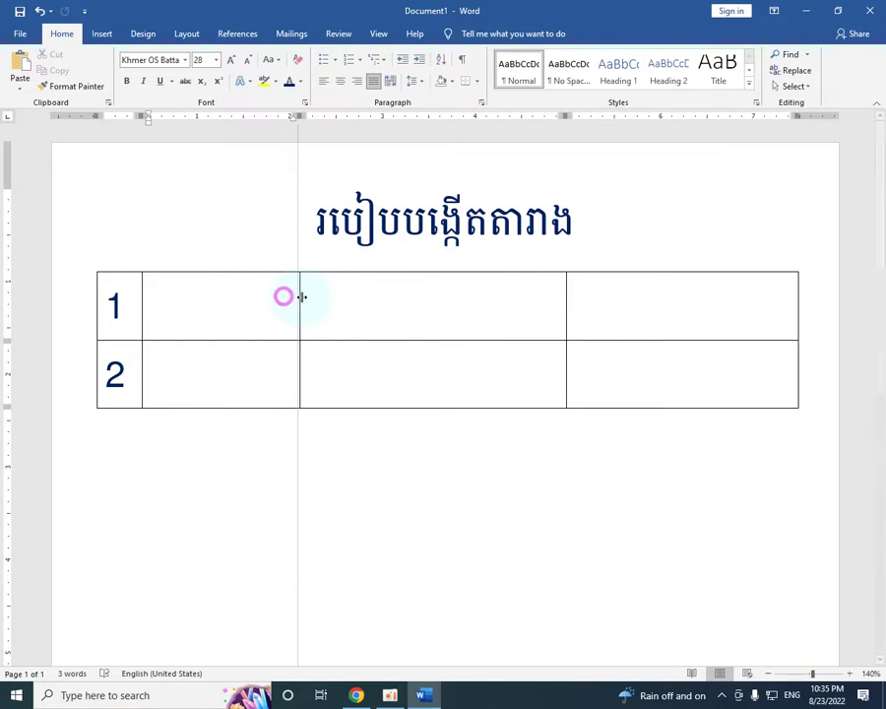
left_click(567, 297)
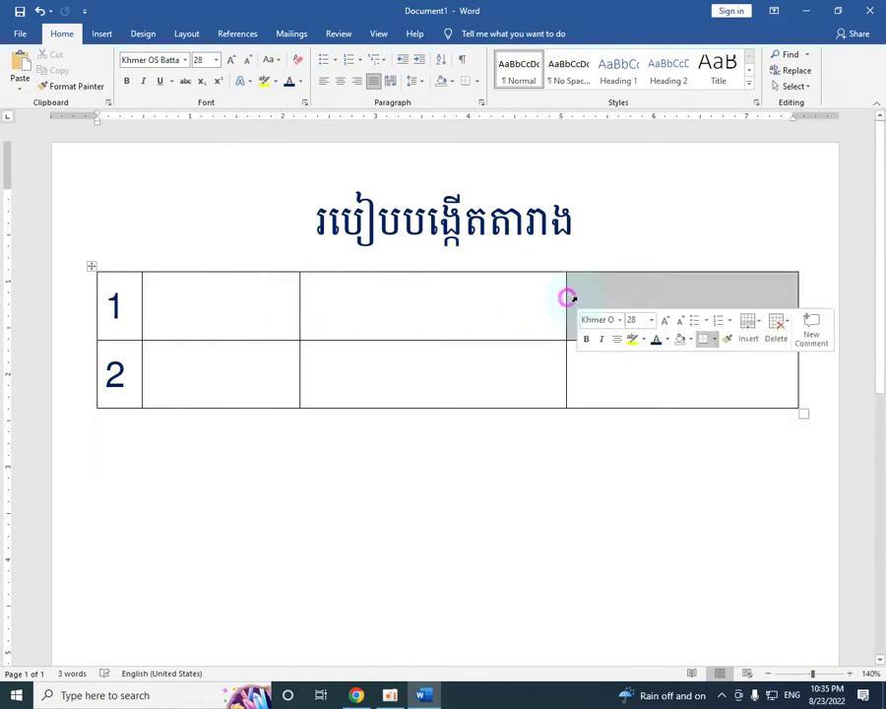
left_click(600, 301)
left_click(674, 329)
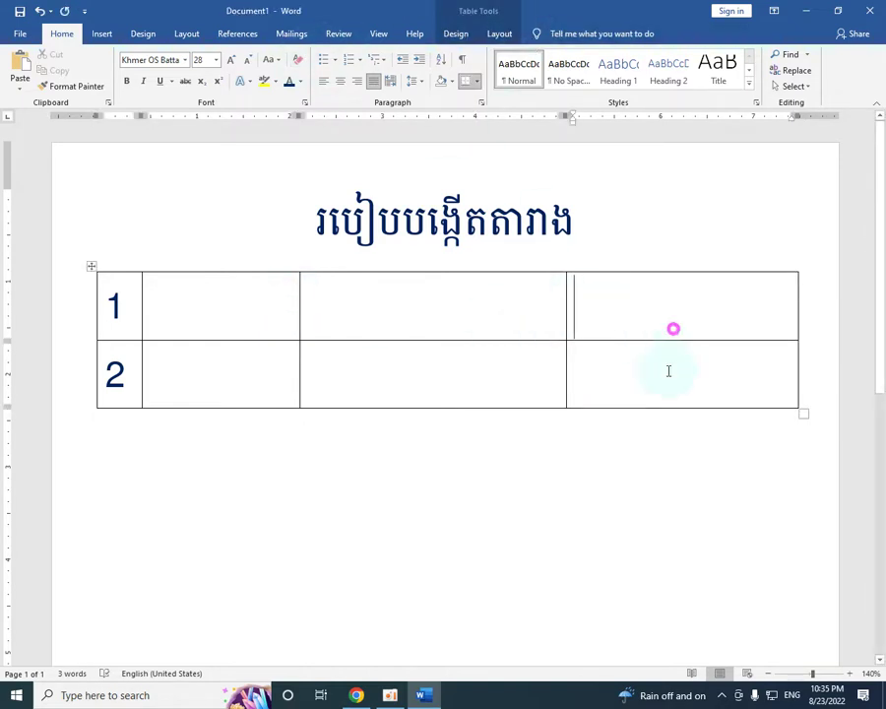
left_click(499, 33)
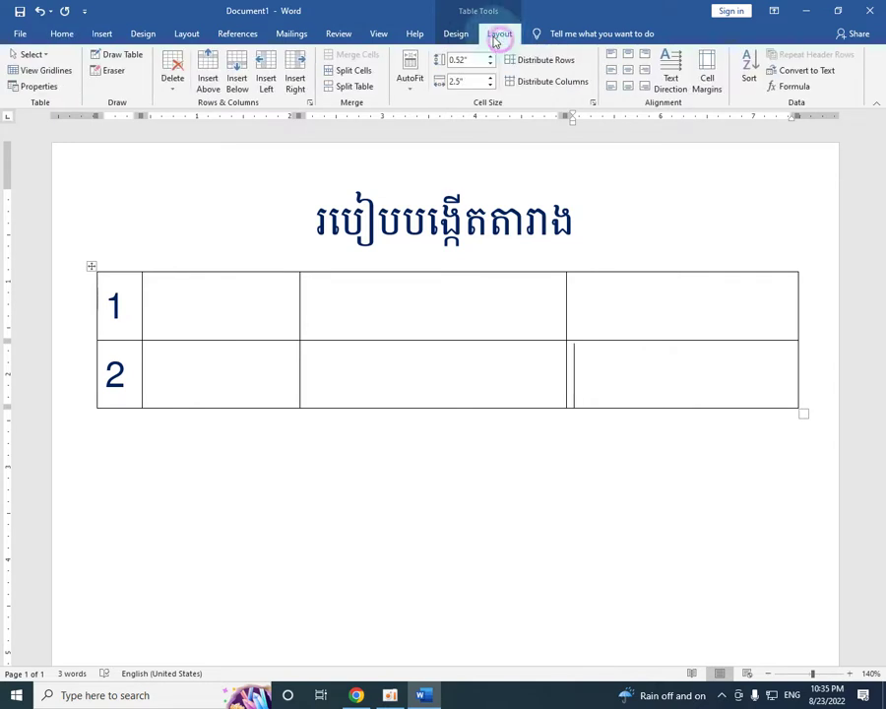
Insert two new rows below row 2 using Insert Below.
left_click(236, 79)
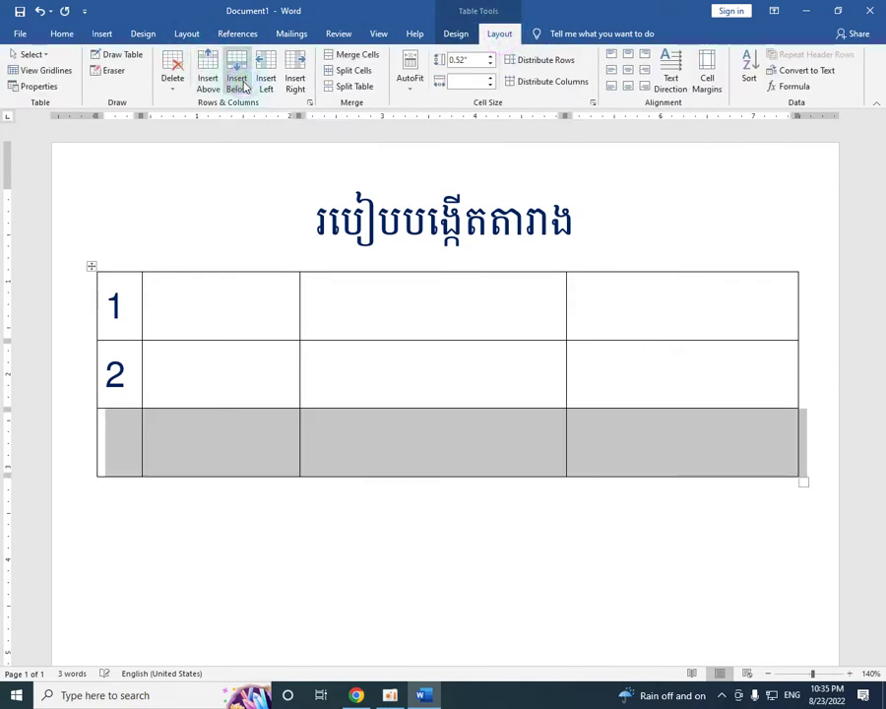
left_click(237, 83)
scroll(260, 303, "down", 2)
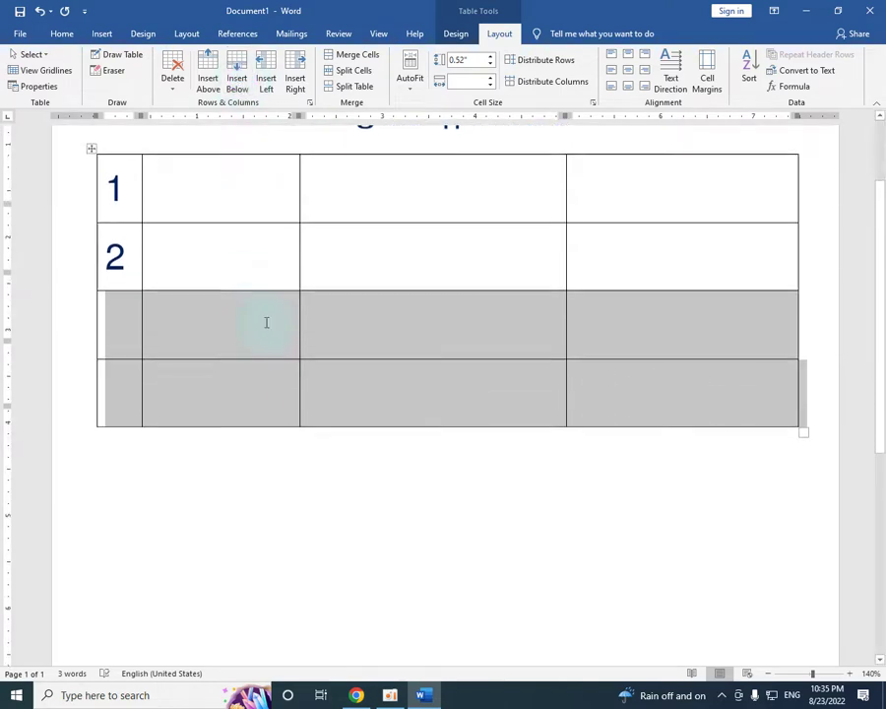
left_click(689, 377)
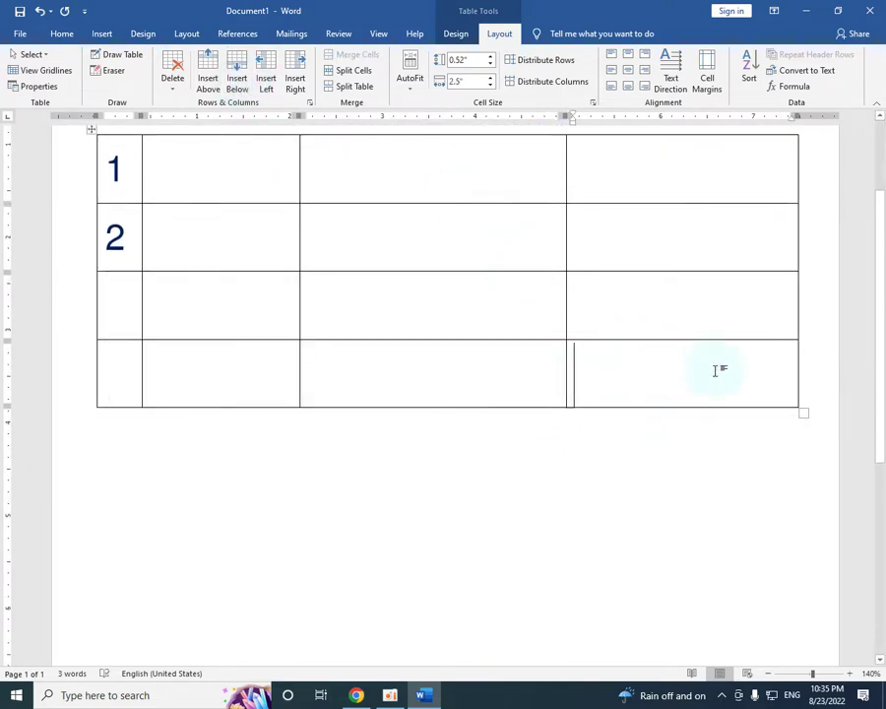
left_click(565, 480)
left_click(675, 371)
Add three more rows at the table's bottom by pressing Tab in the last cell.
key("Tab")
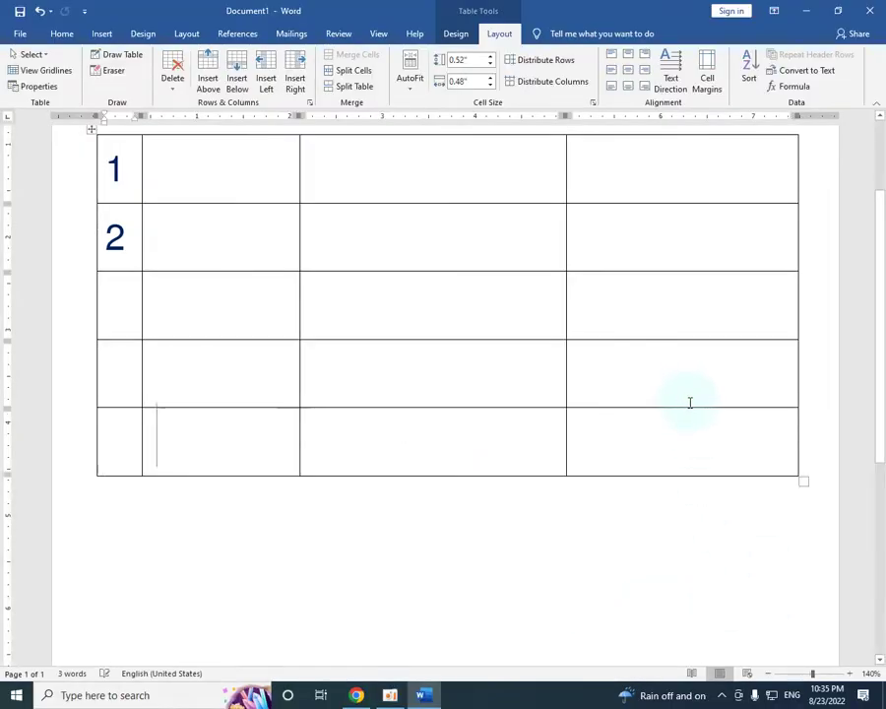
left_click(694, 443)
key("Tab")
left_click(683, 508)
key("Tab")
scroll(670, 520, "down", 2)
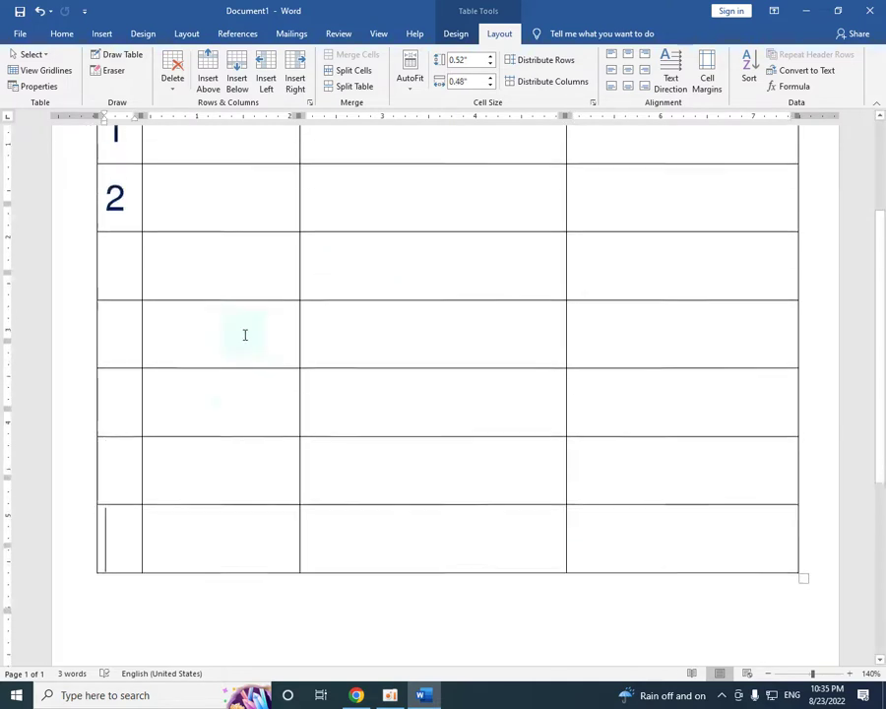
scroll(447, 361, "up", 5)
scroll(499, 351, "down", 4)
mouse_move(112, 200)
left_mouse_down()
mouse_move(306, 341)
mouse_move(651, 545)
mouse_move(699, 522)
left_mouse_up()
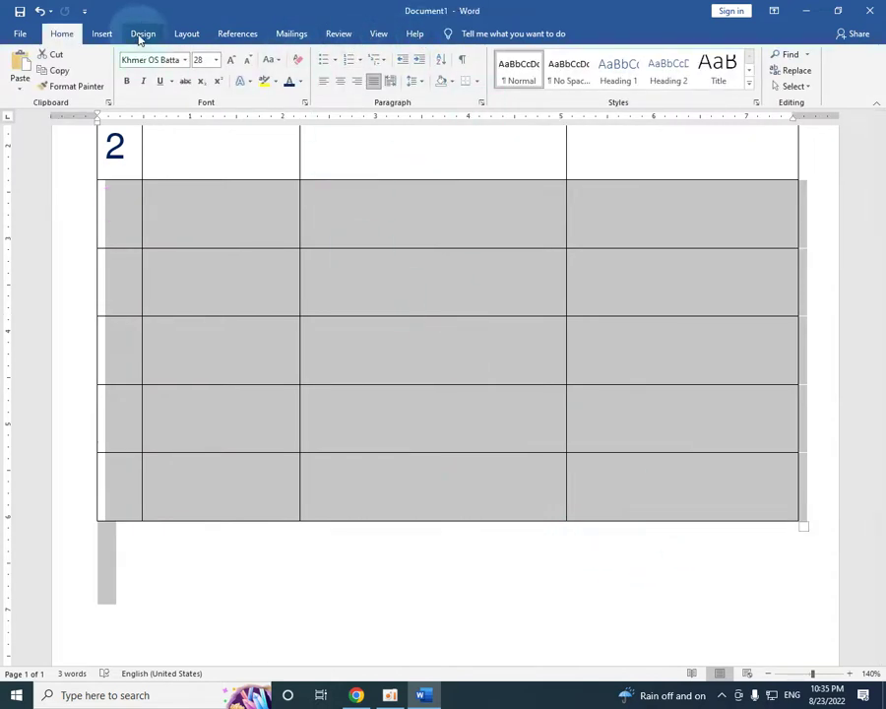
Select the five empty rows beneath row 2 and remove them with Delete Rows.
left_click(189, 36)
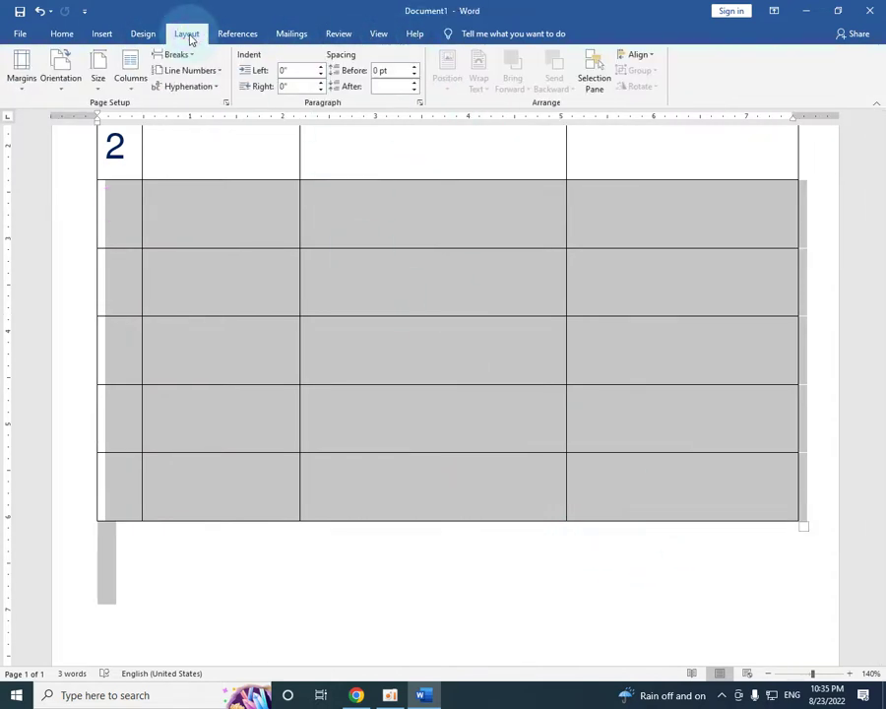
left_click(519, 461)
left_click_drag(127, 203, 723, 487)
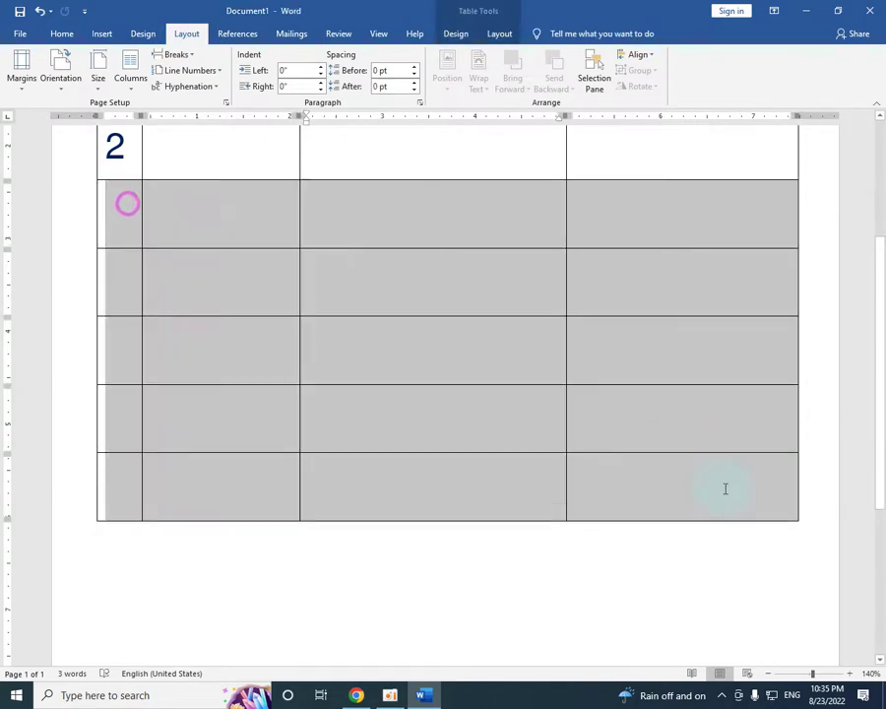
left_click(500, 35)
left_click(162, 91)
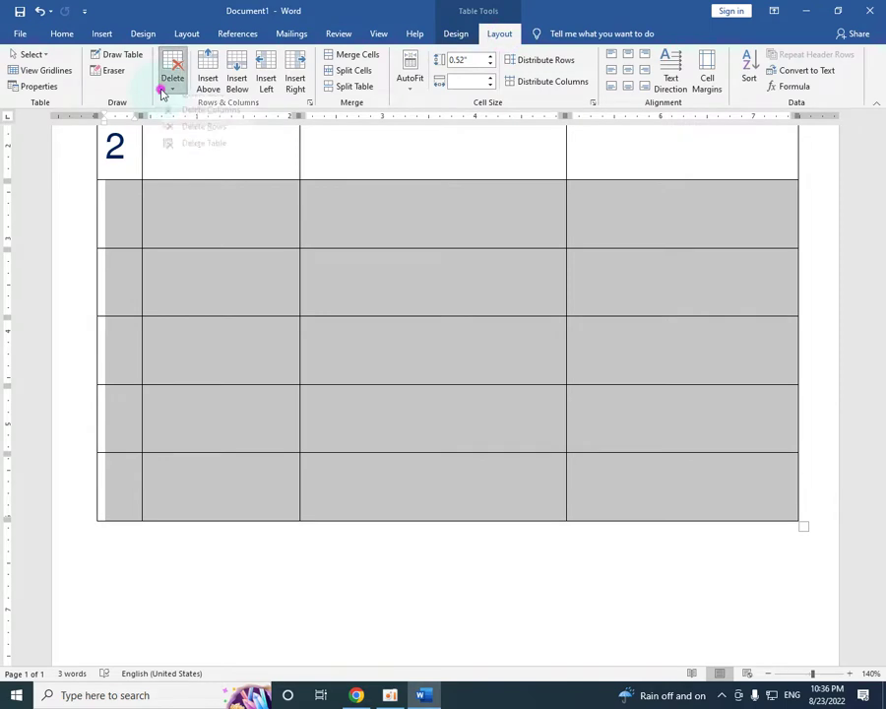
left_click(212, 141)
left_click(497, 334)
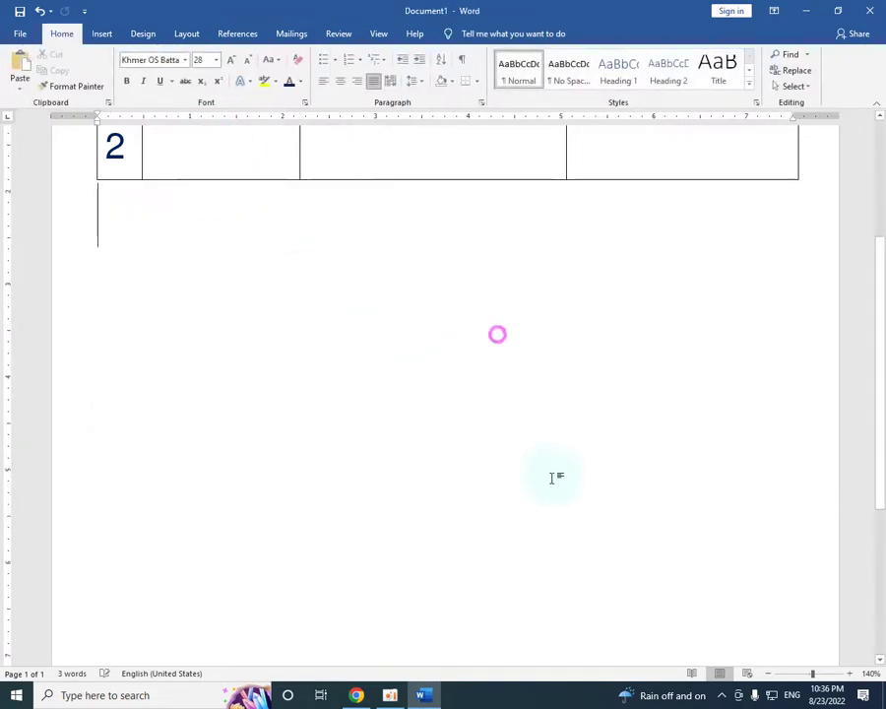
scroll(559, 474, "up", 3)
scroll(508, 523, "down", 2)
scroll(506, 435, "up", 2)
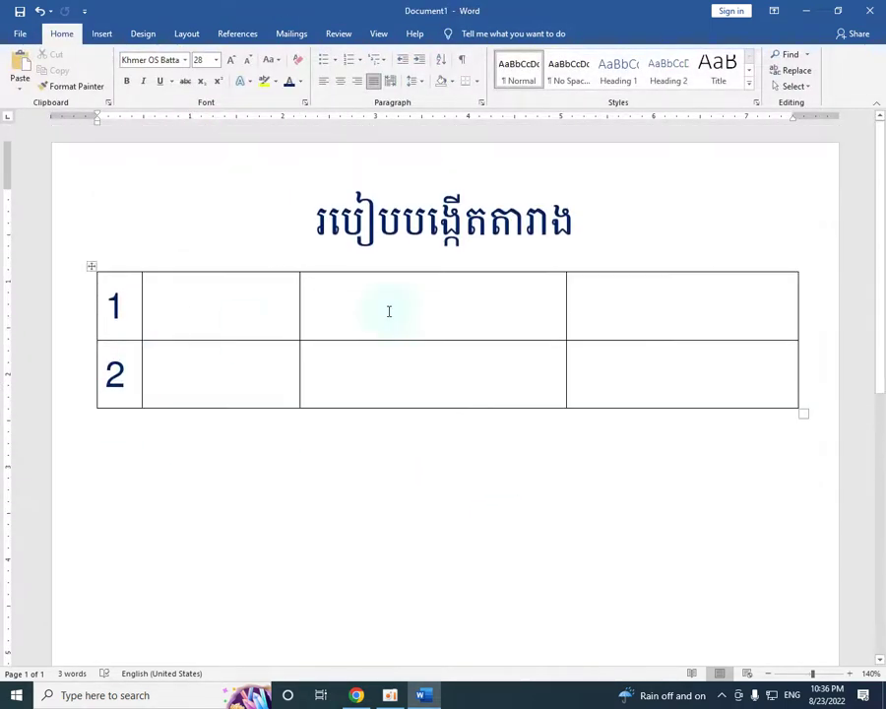
left_click(580, 303)
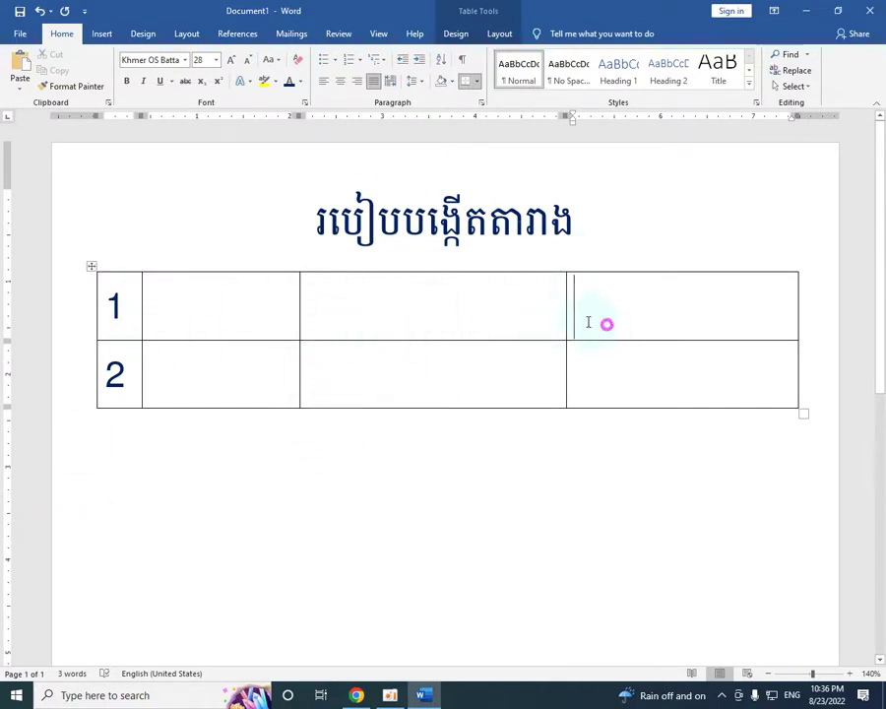
Split the table between rows 1 and 2 and add an empty paragraph between them.
left_click(492, 33)
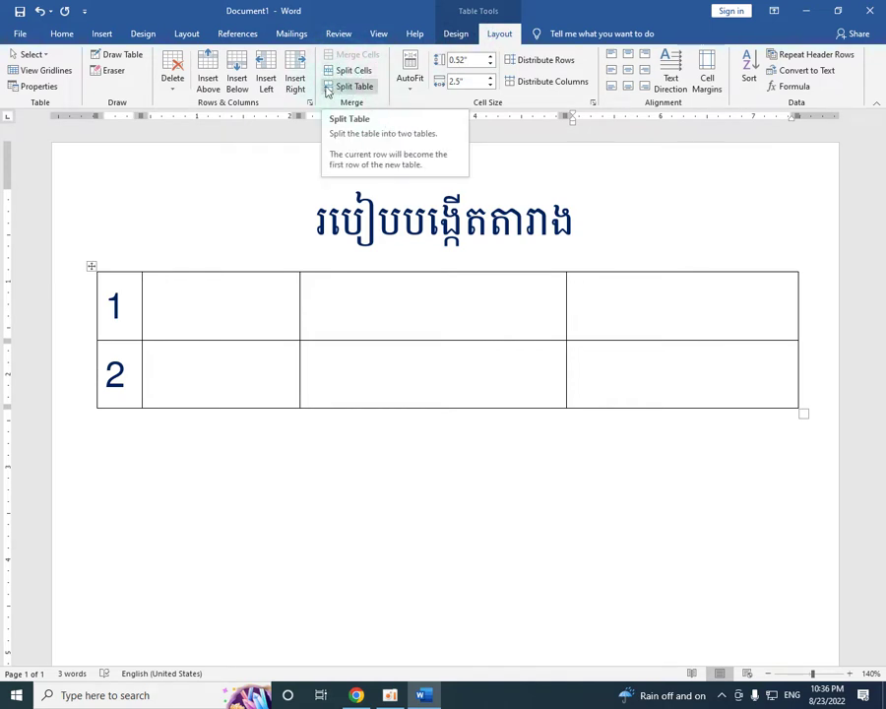
left_click(637, 388)
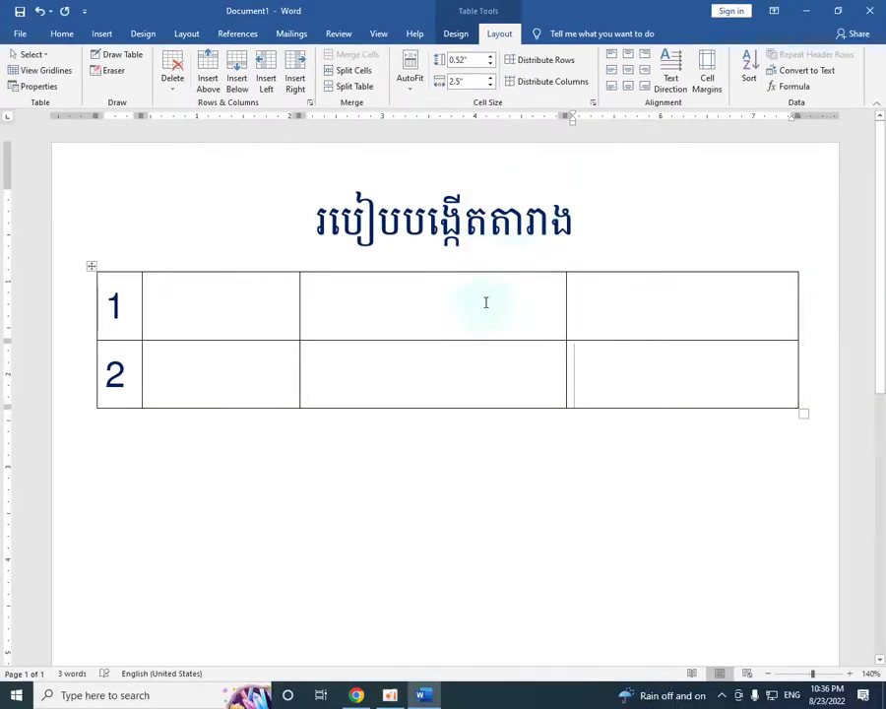
left_click(475, 309)
left_click(590, 321)
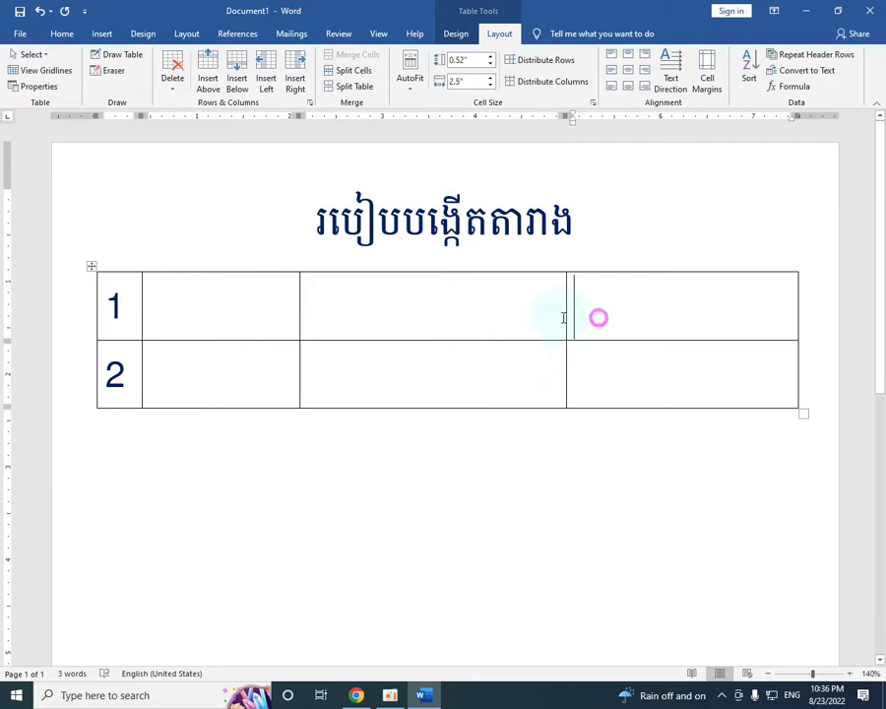
left_click(354, 88)
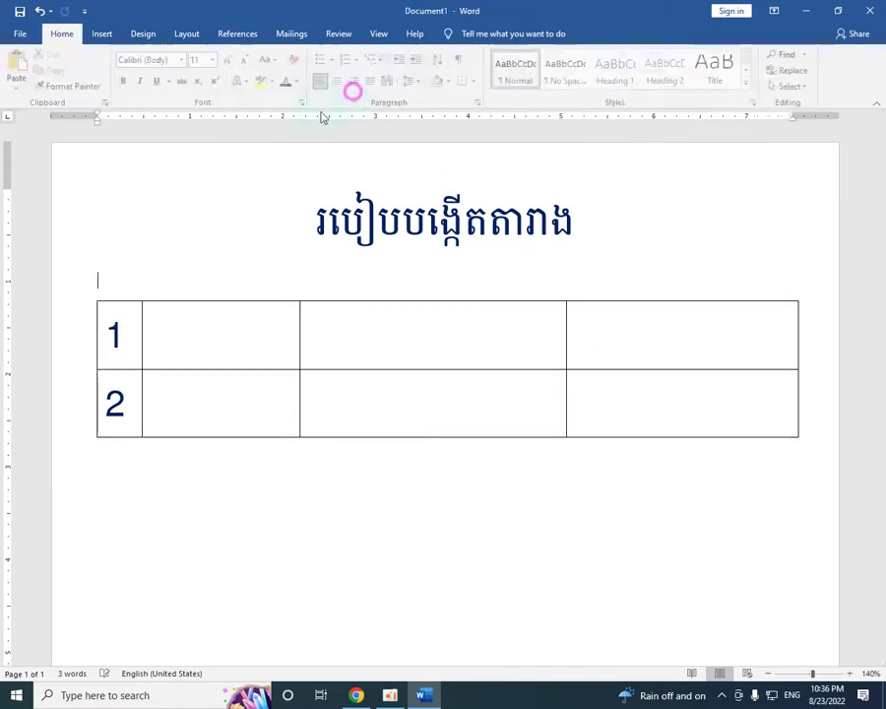
left_click(475, 391)
left_click(351, 85)
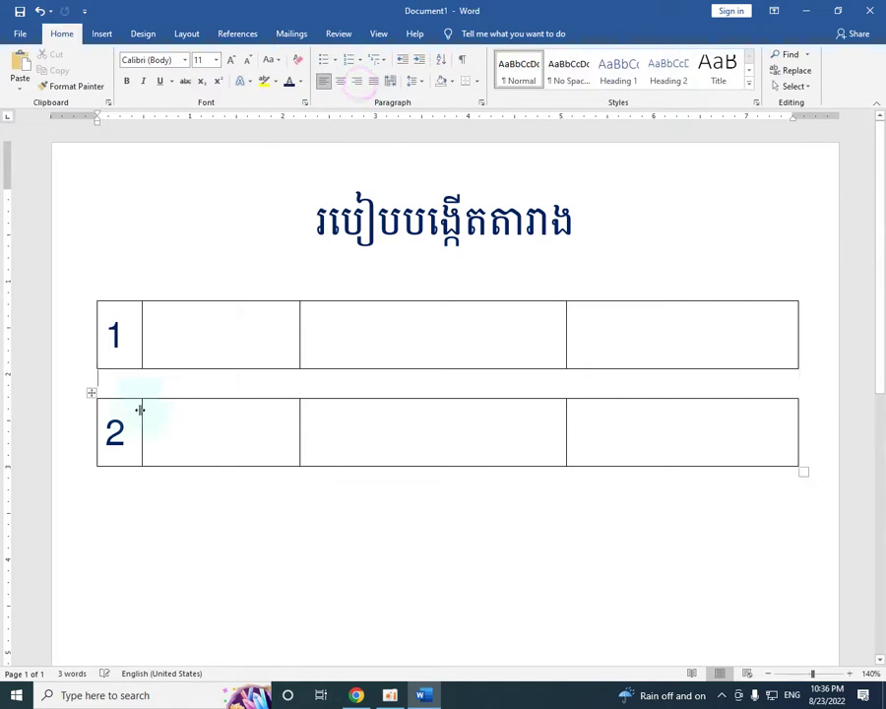
scroll(244, 379, "down", 2)
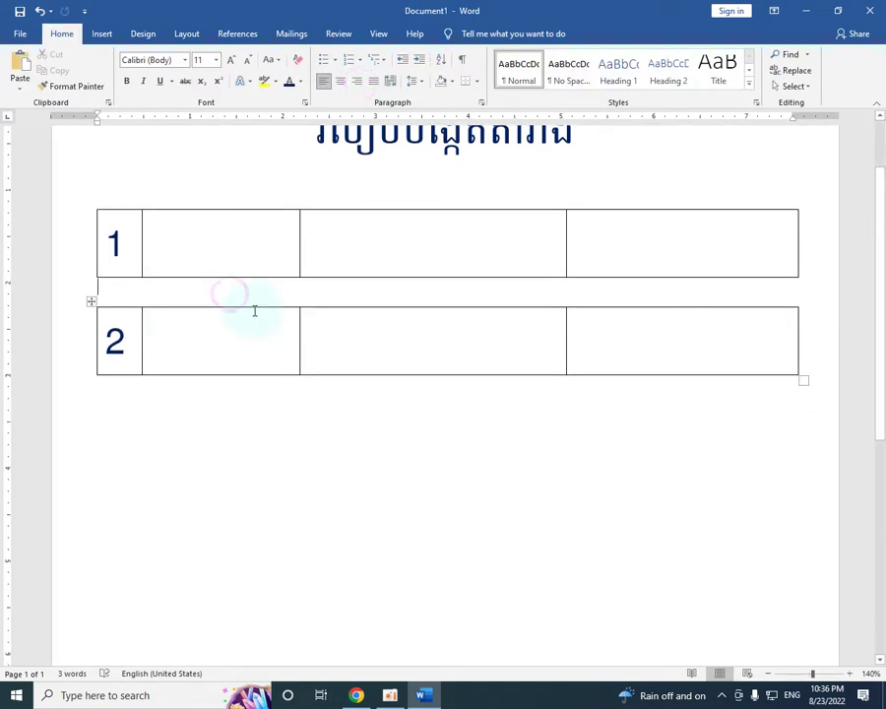
key("Return")
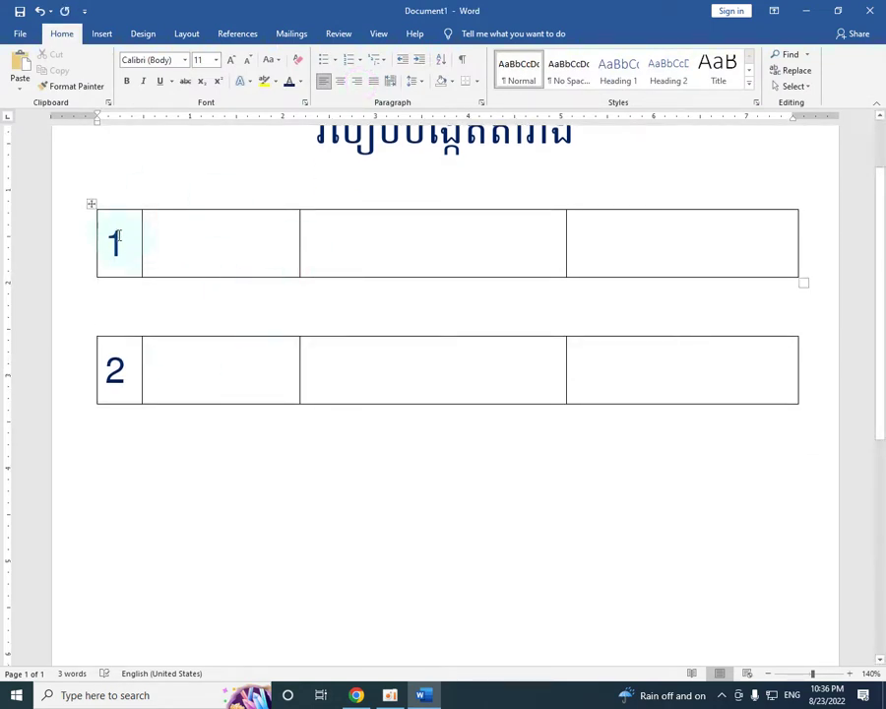
Rejoin the two tables, then split them again between rows 1 and 2 with extra space.
left_click(91, 203)
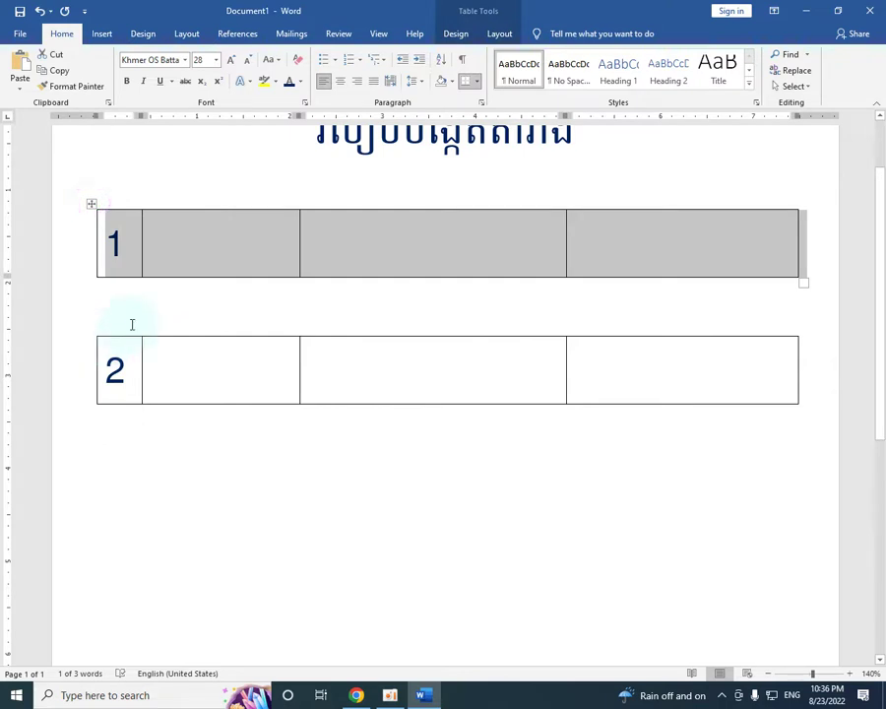
left_click(131, 322)
key("Delete")
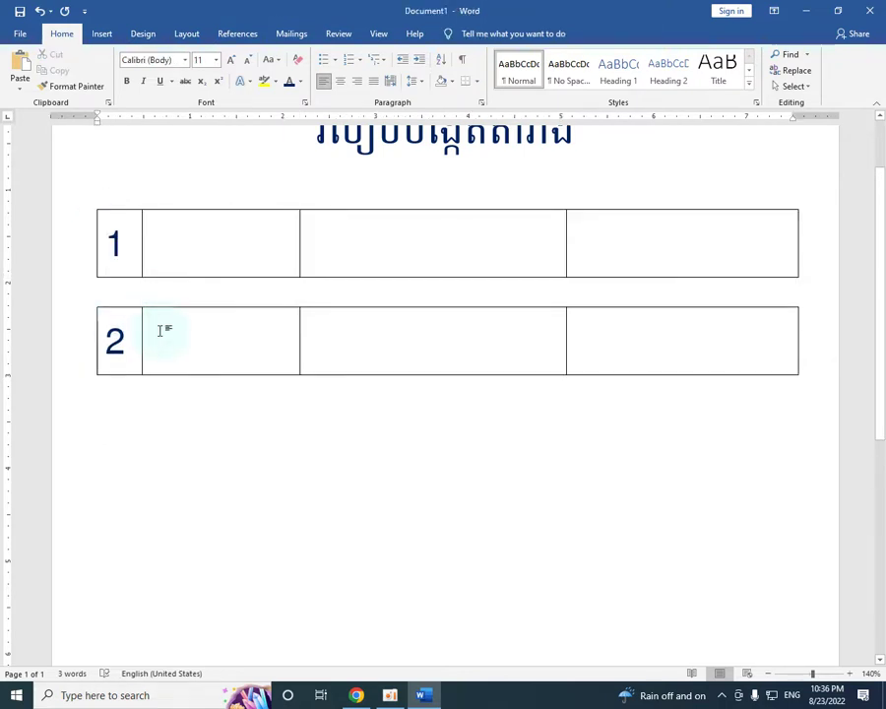
key("Delete")
left_click(402, 309)
left_click(499, 33)
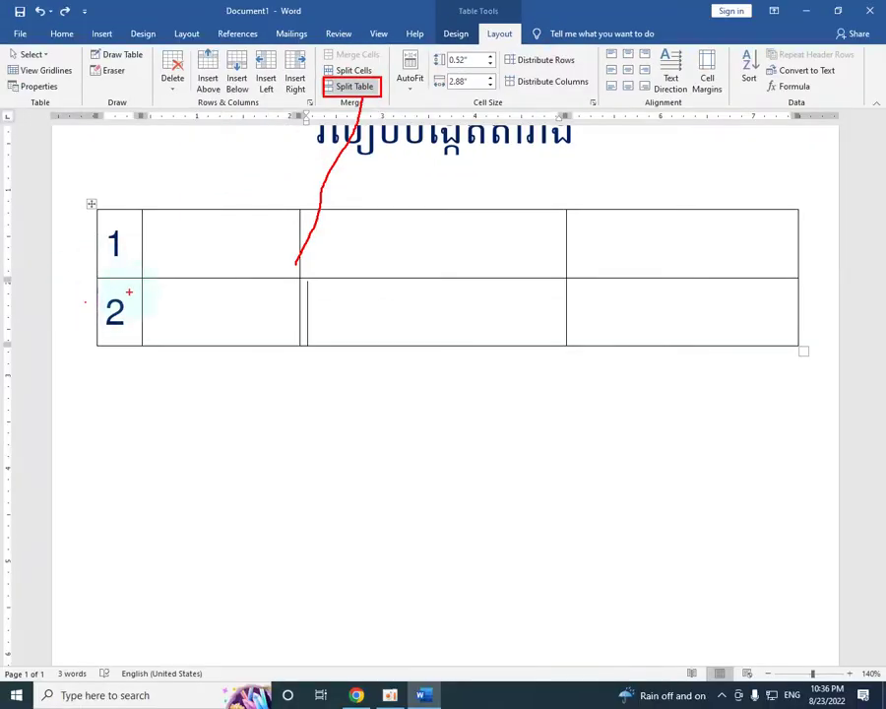
left_click(347, 86)
key("Return")
key("Return")
Type 1 in row 1's middle cell, try a lined table style, then undo it.
left_click(596, 243)
left_click(613, 379)
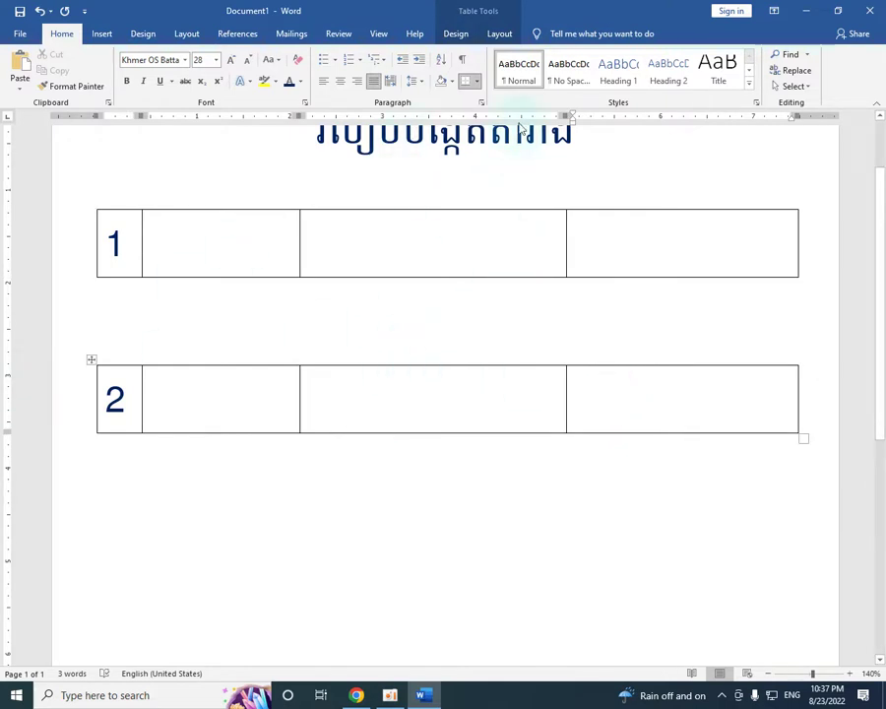
left_click(499, 33)
left_click(453, 241)
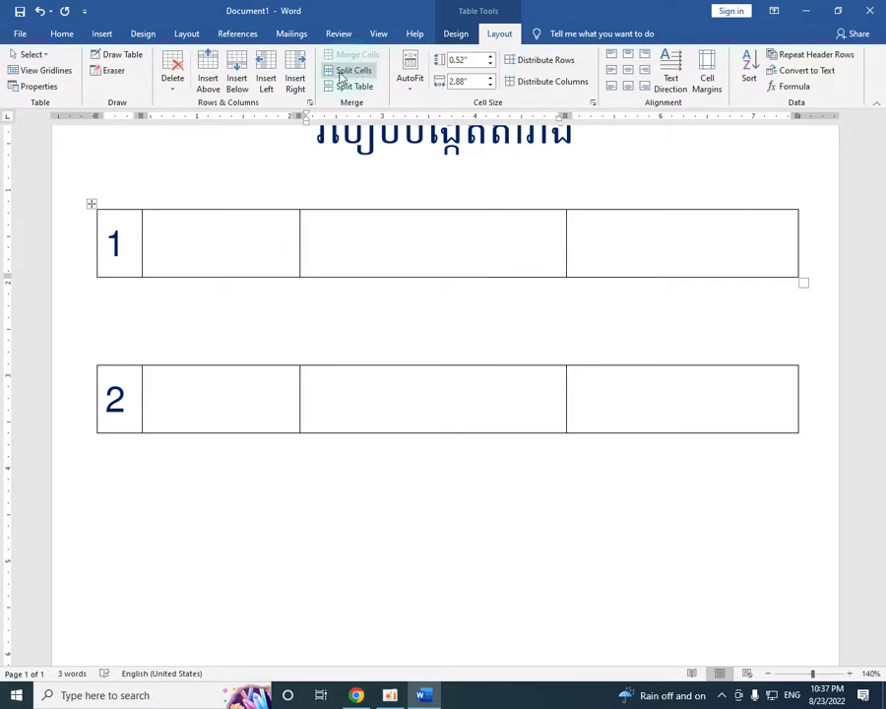
type("1")
left_click(344, 69)
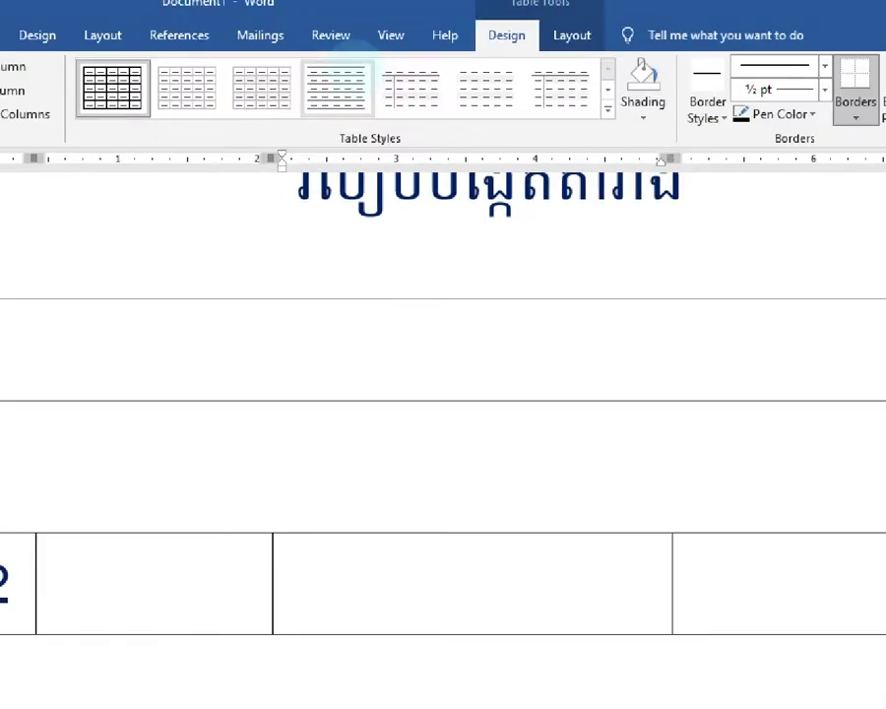
key("ctrl+z")
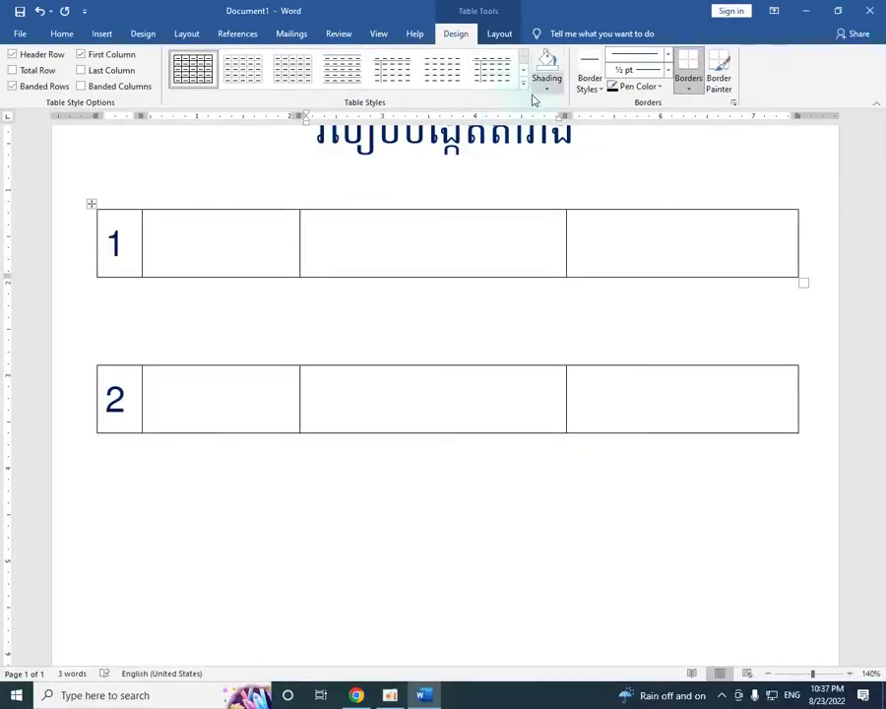
left_click(492, 35)
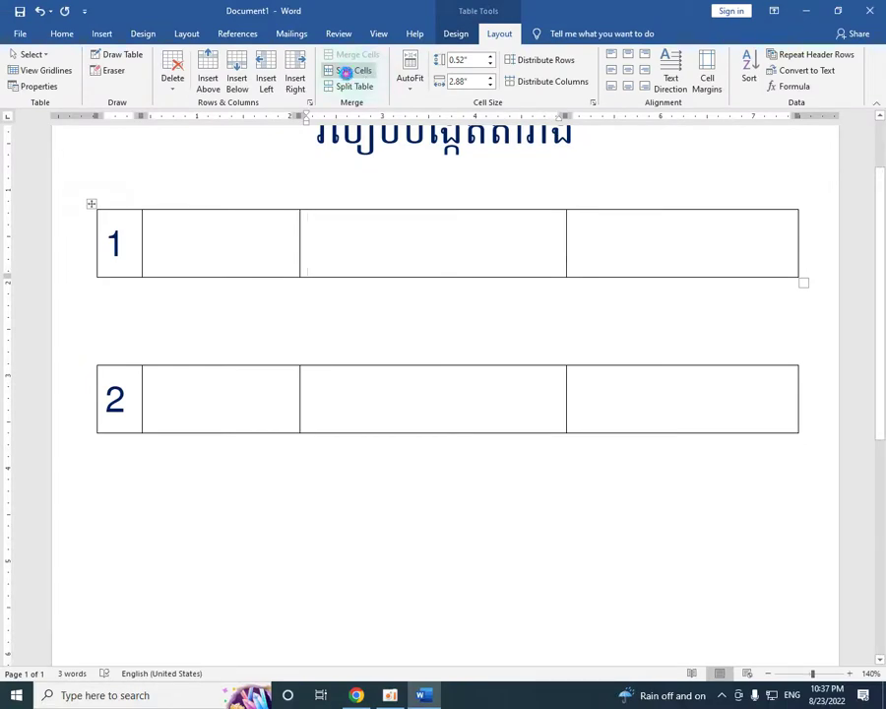
Split row 1's middle cell into a 3 by 3 grid via the Split Cells settings.
left_click(345, 72)
left_click_drag(438, 288, 429, 248)
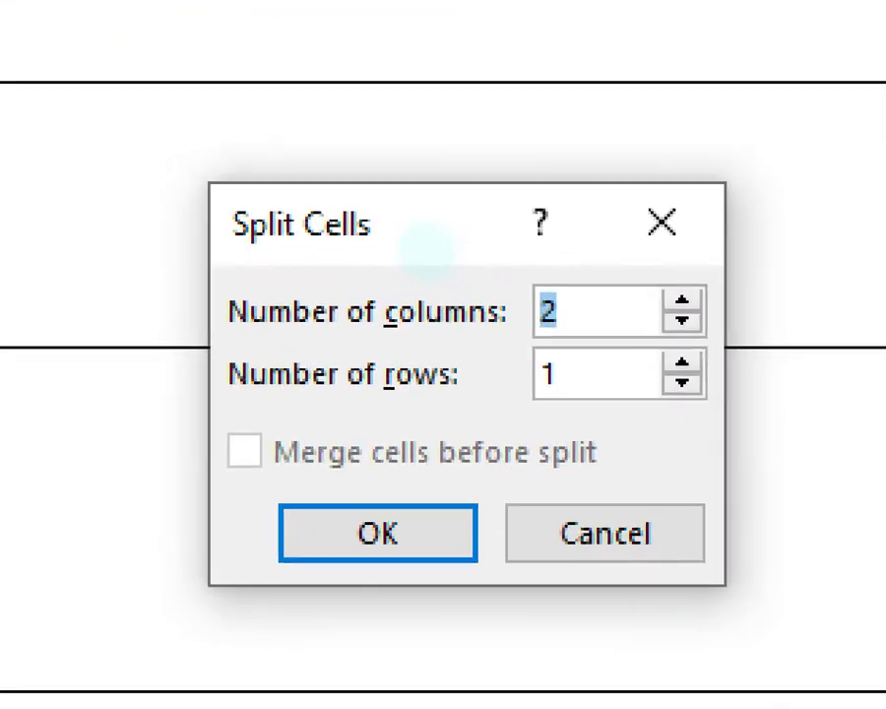
left_click(428, 248)
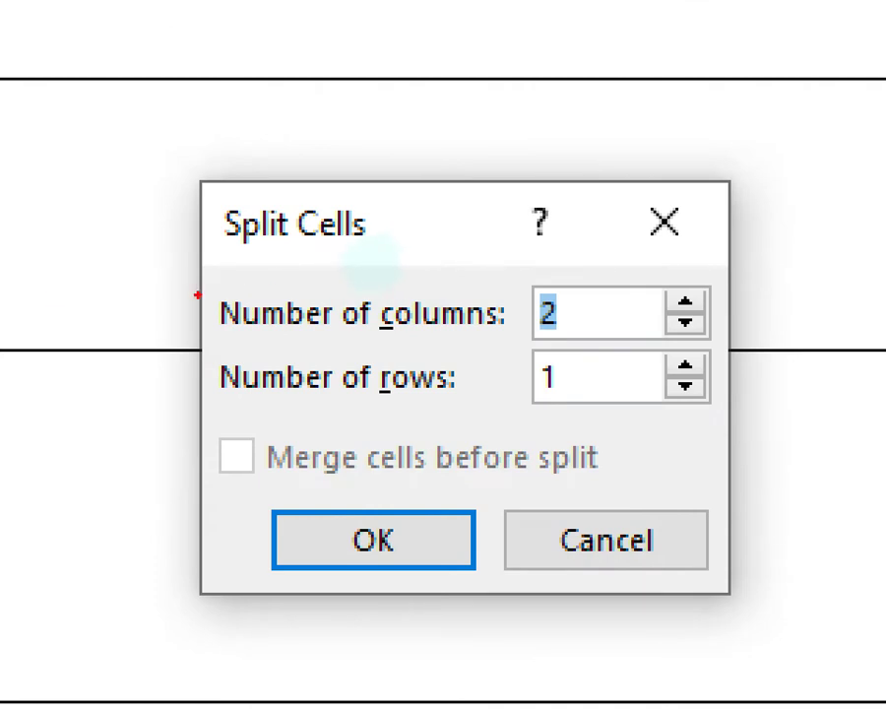
left_click(370, 261)
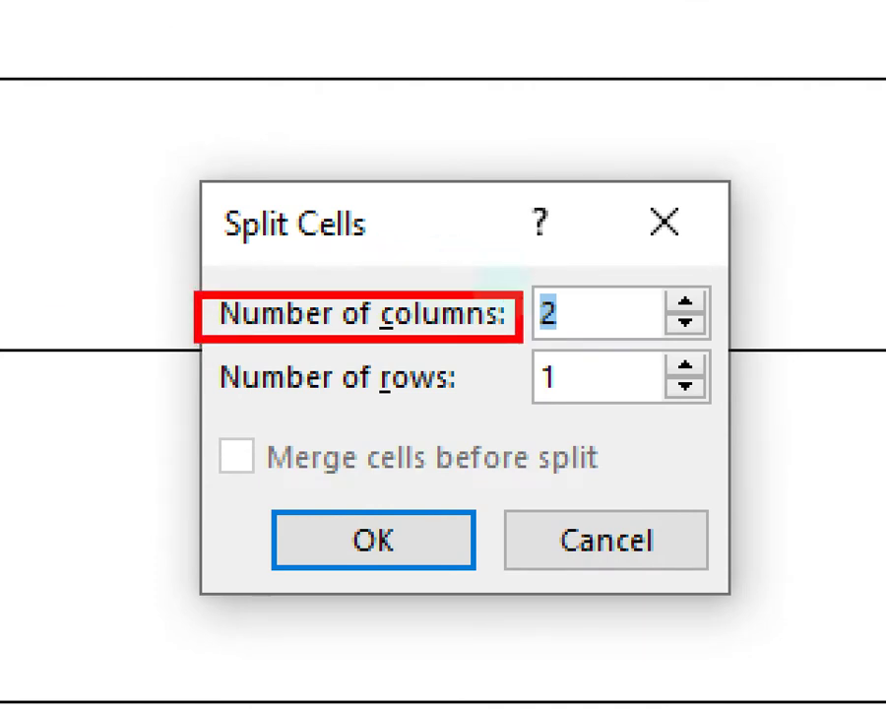
mouse_move(214, 352)
left_mouse_down()
mouse_move(411, 423)
mouse_move(480, 346)
left_mouse_up()
key("Escape")
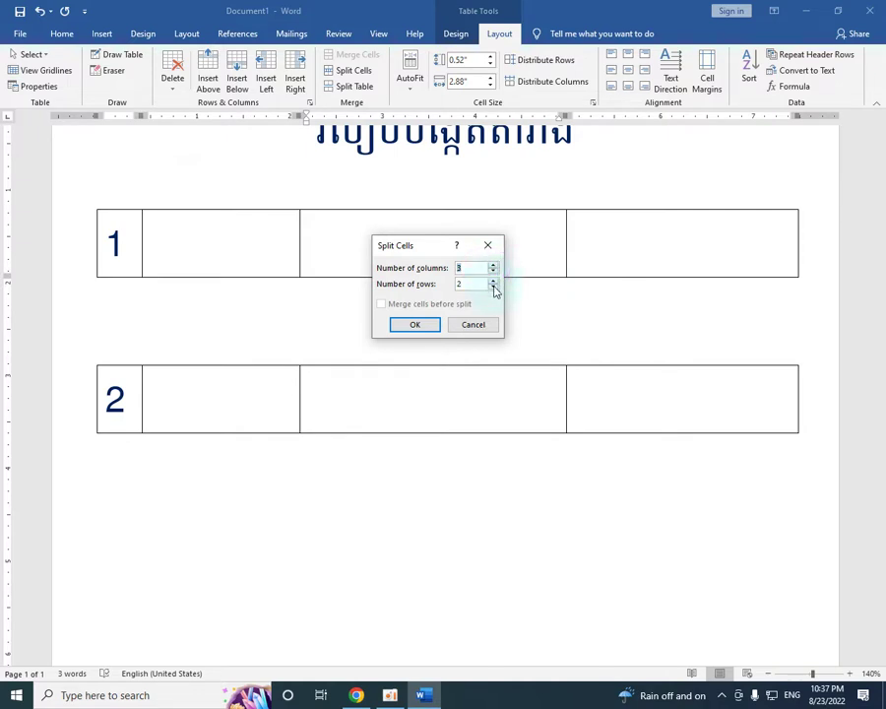
left_click(482, 284)
left_click(415, 324)
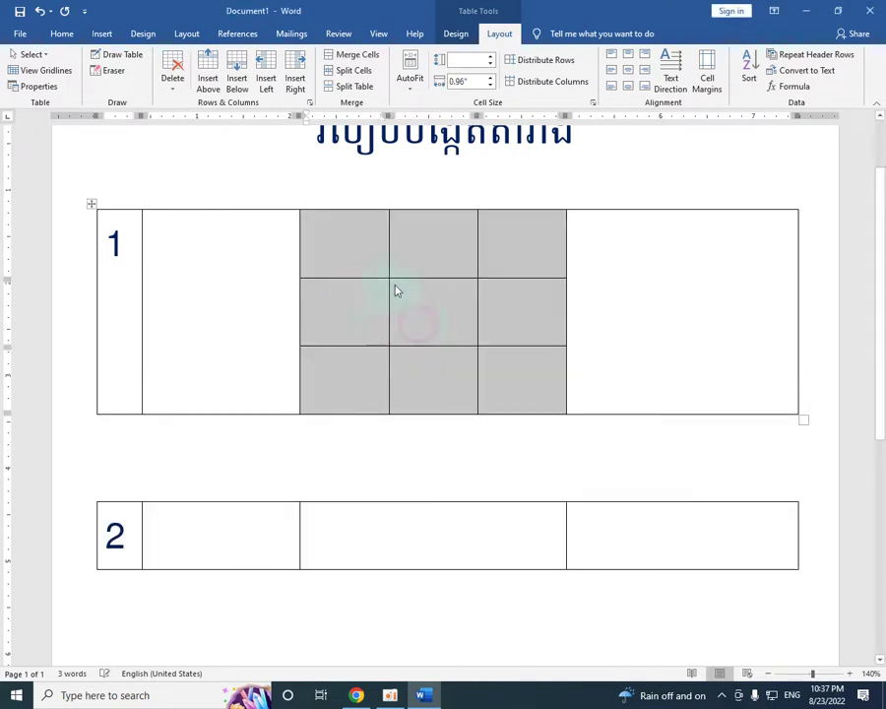
Undo the nested 3x3 grid and return the caret to row 1's middle cell.
left_click(577, 279)
scroll(417, 305, "down", 1)
left_click(352, 192)
left_click(502, 192)
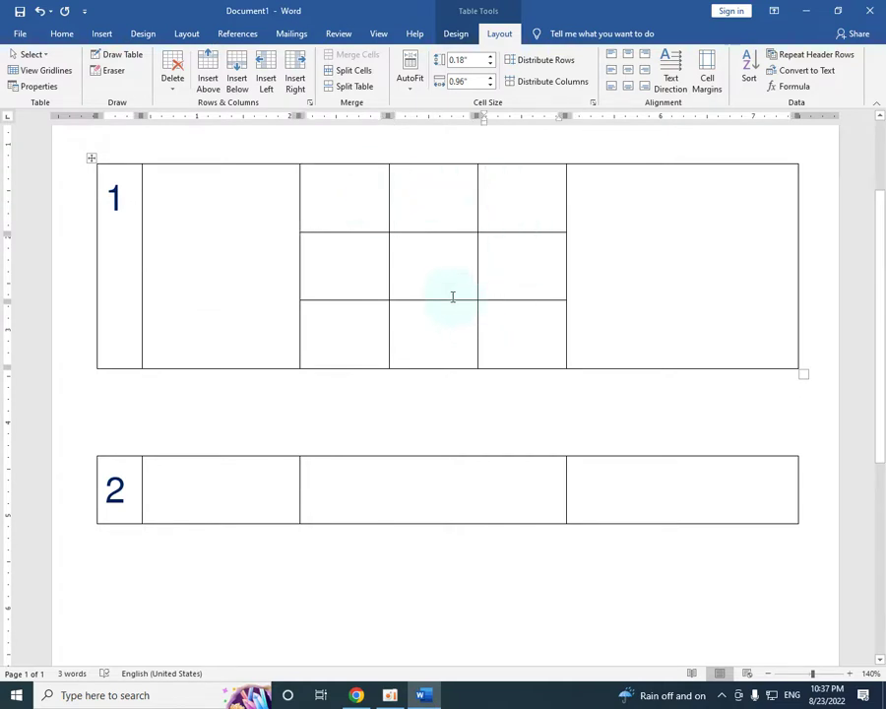
key("ctrl+a")
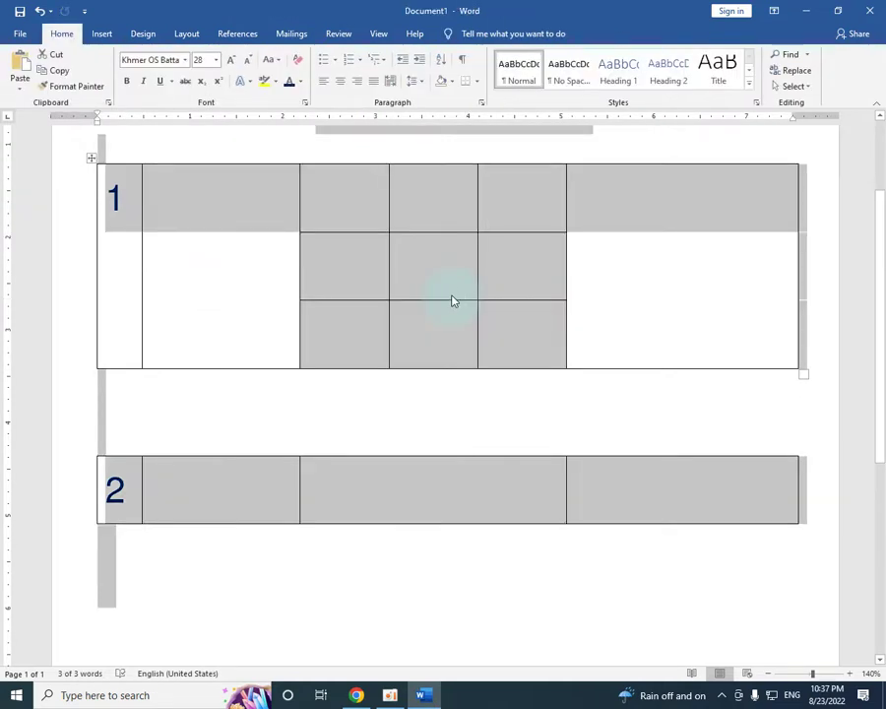
key("ctrl+z")
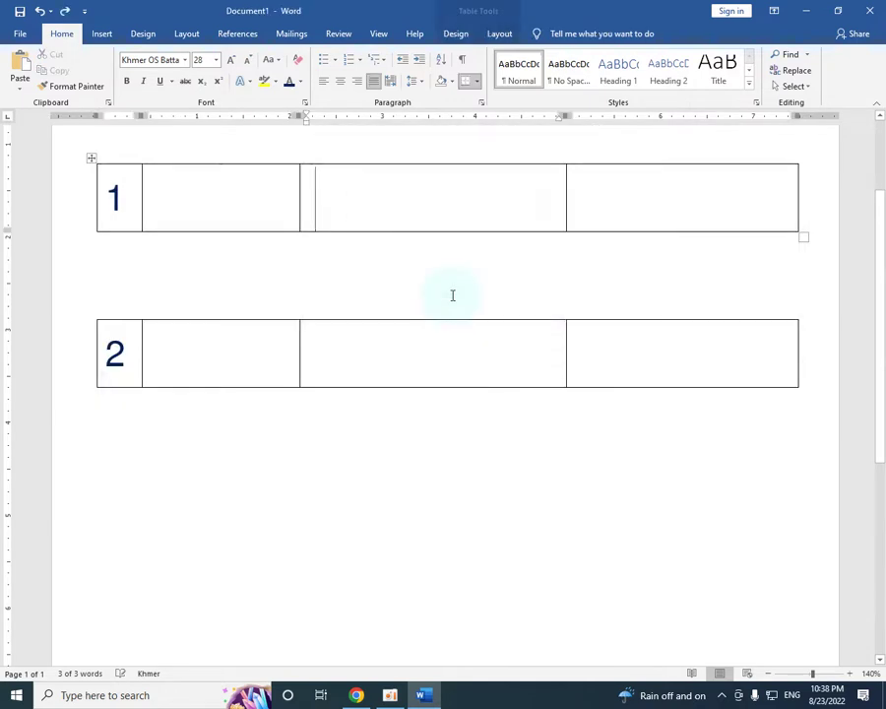
left_click(445, 207)
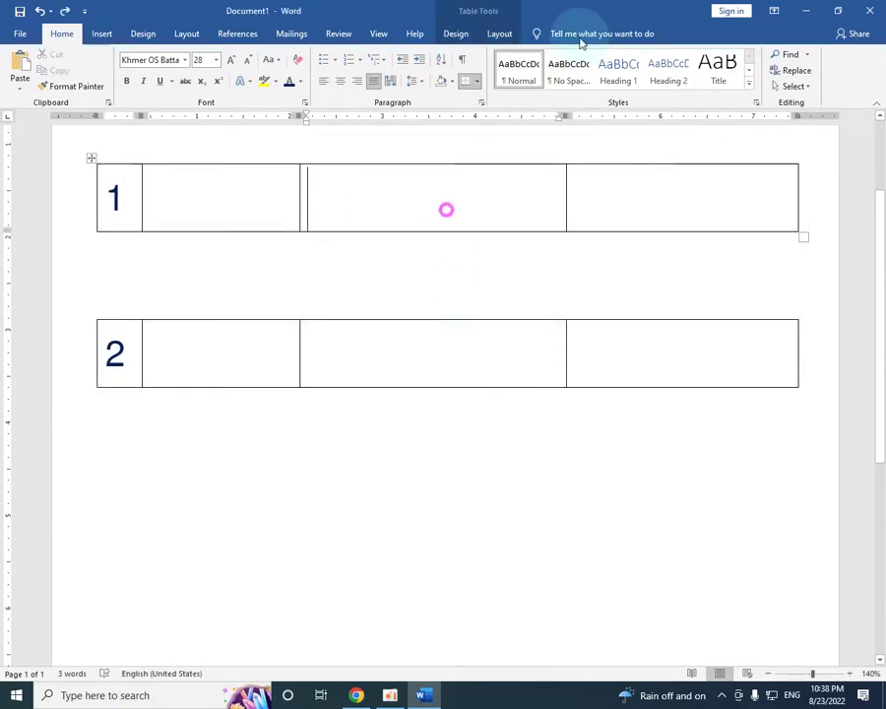
Split the middle cell of row 1 into 5 columns and 1 row.
left_click(499, 33)
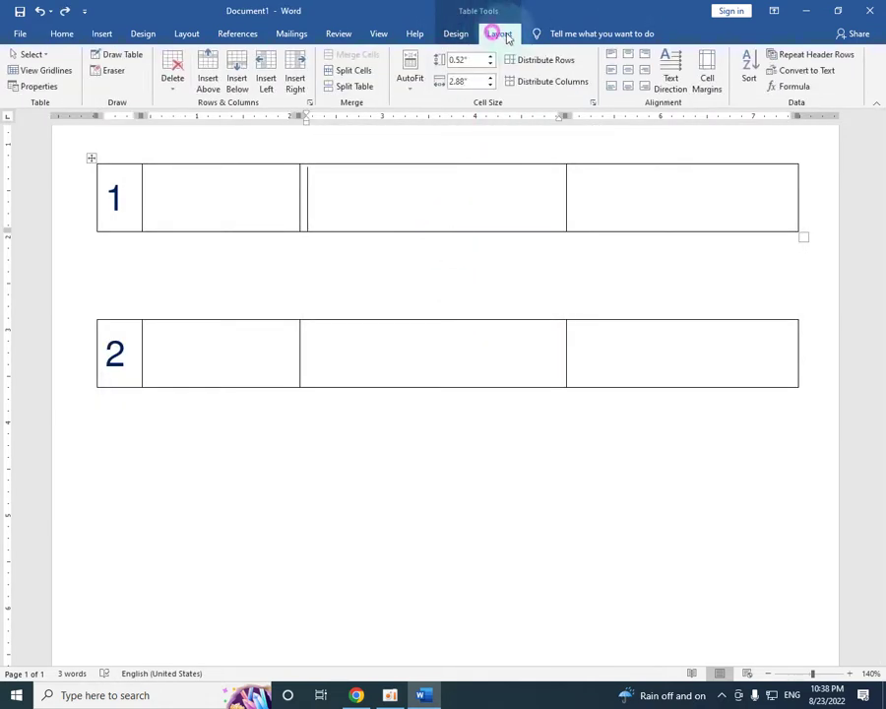
left_click(354, 71)
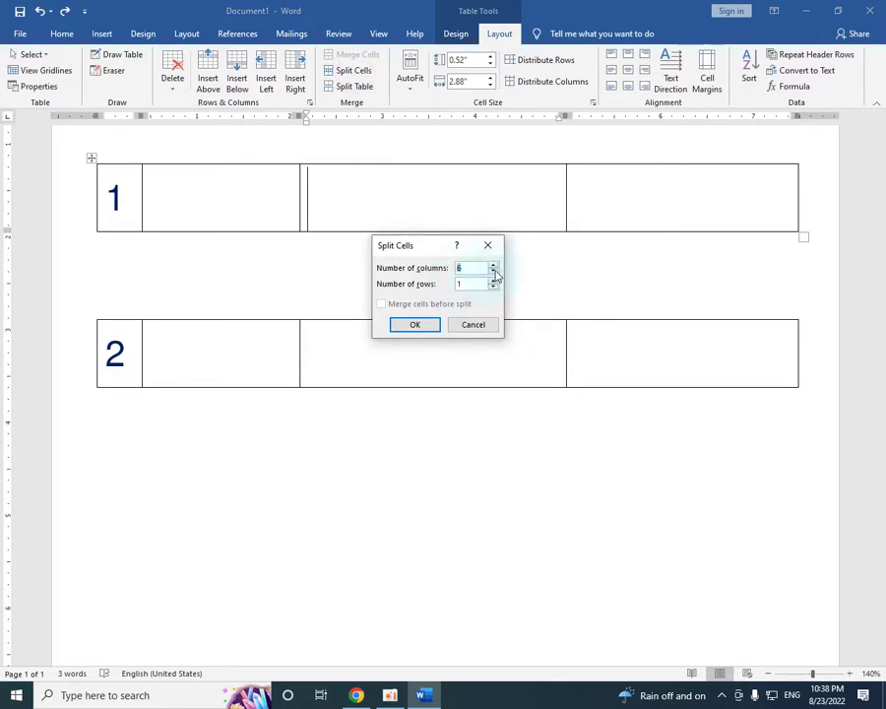
type("5")
left_click(472, 268)
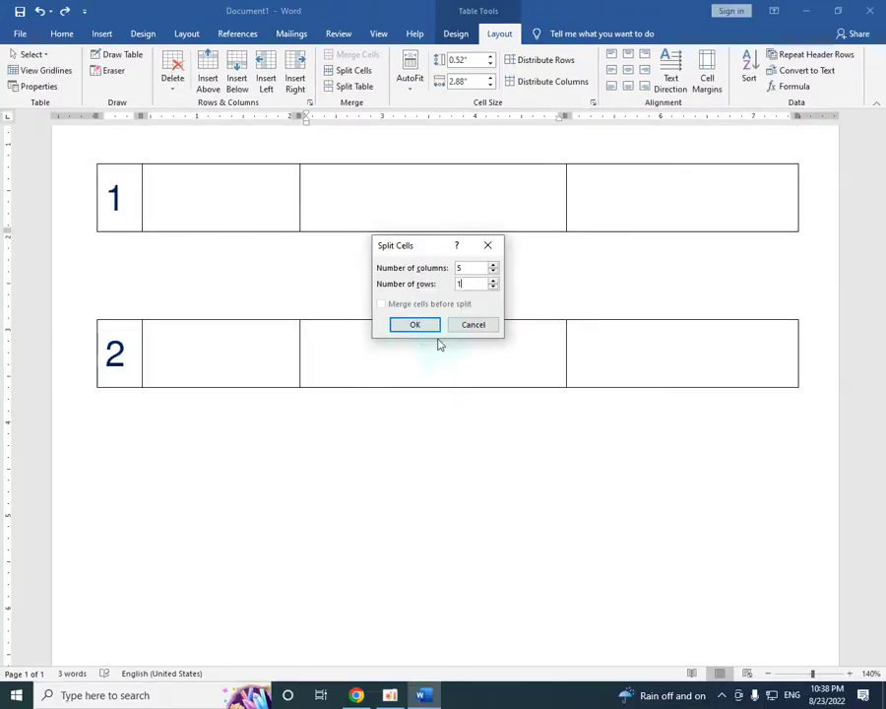
left_click(406, 331)
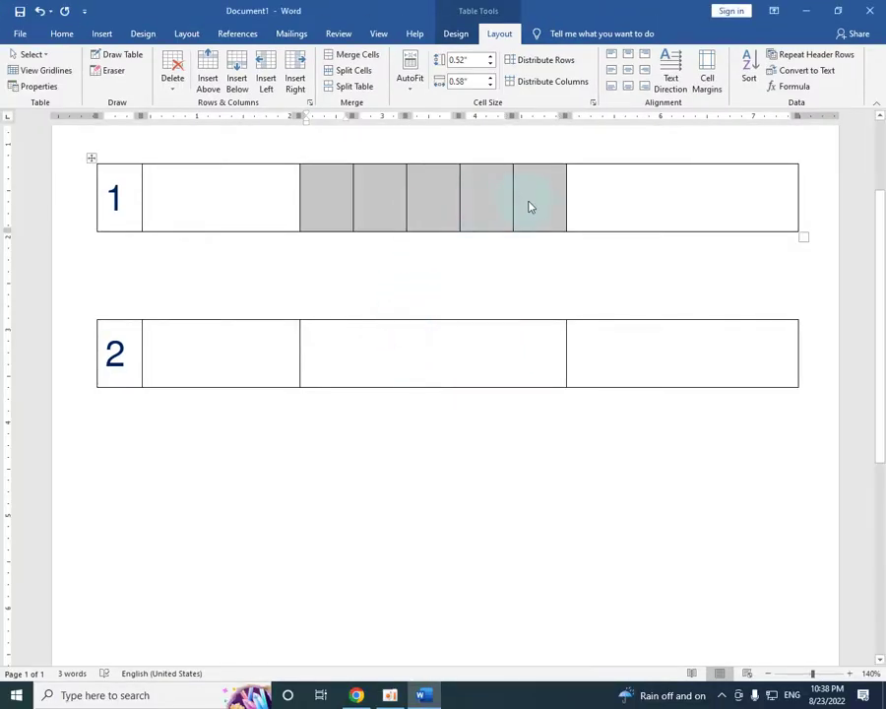
Move through the five new split cells and the middle cell of row 2 to check the result.
left_click(492, 193)
left_click(433, 189)
left_click(364, 189)
left_click(315, 194)
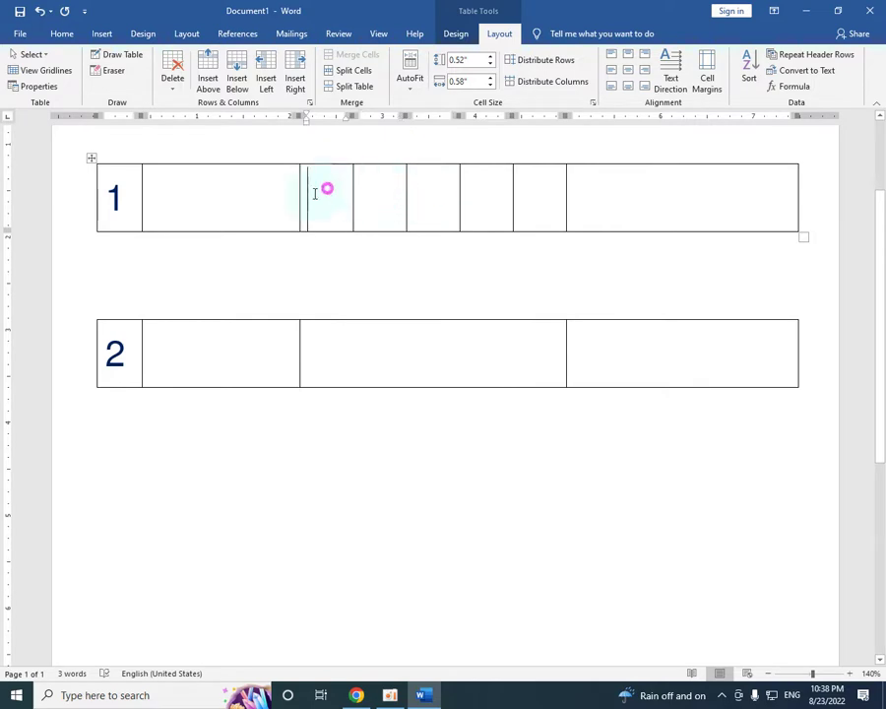
left_click(646, 189)
left_click(417, 352)
scroll(416, 353, "down", 2)
scroll(439, 349, "up", 1)
scroll(427, 309, "up", 2)
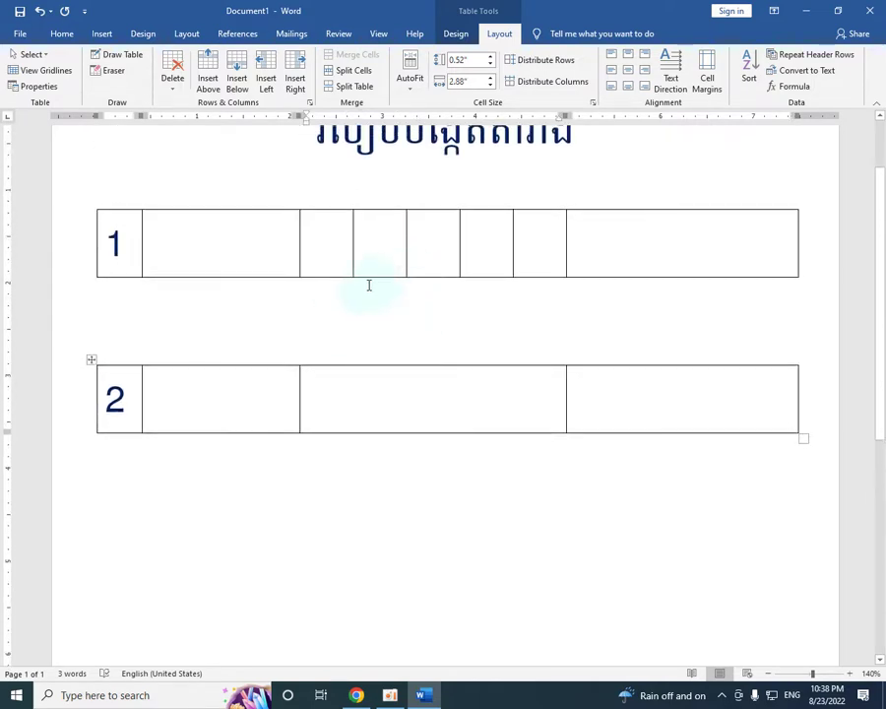
Select the last split cells and merge them from the Layout tab, then undo the merge.
scroll(369, 285, "down", 1)
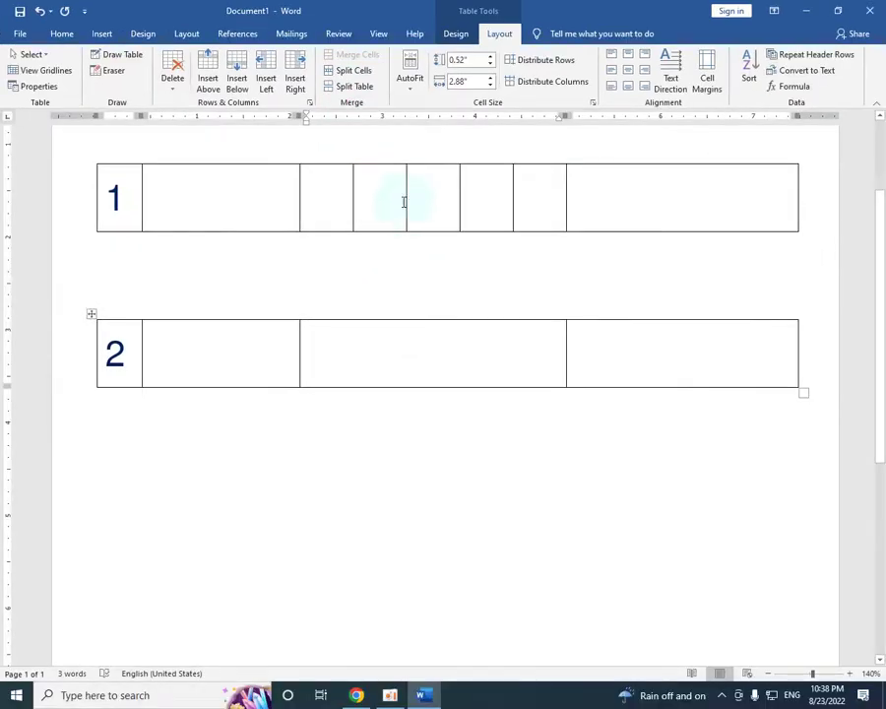
left_click(386, 196)
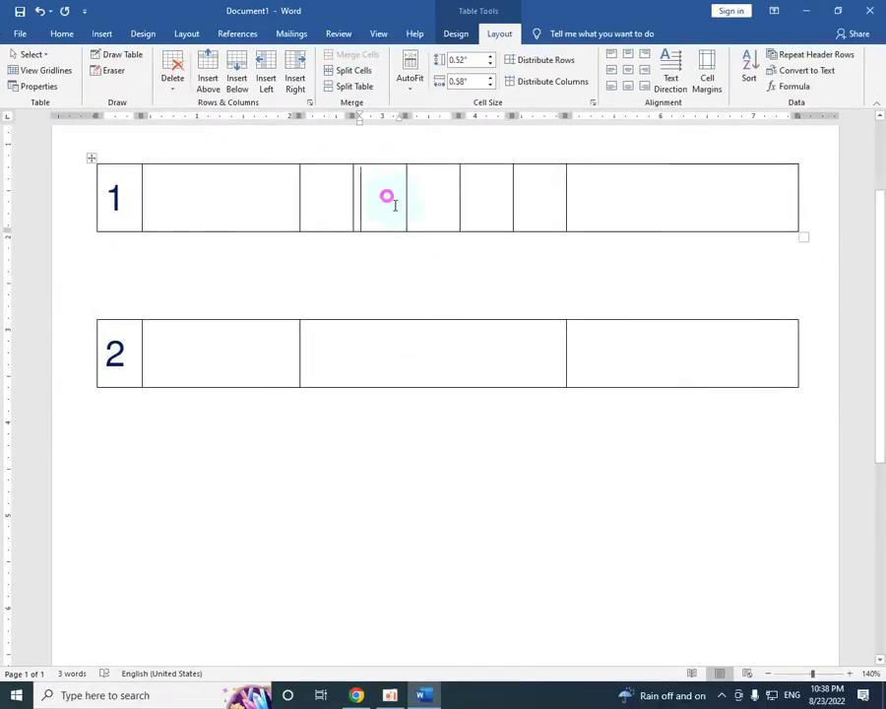
left_click_drag(379, 193, 523, 192)
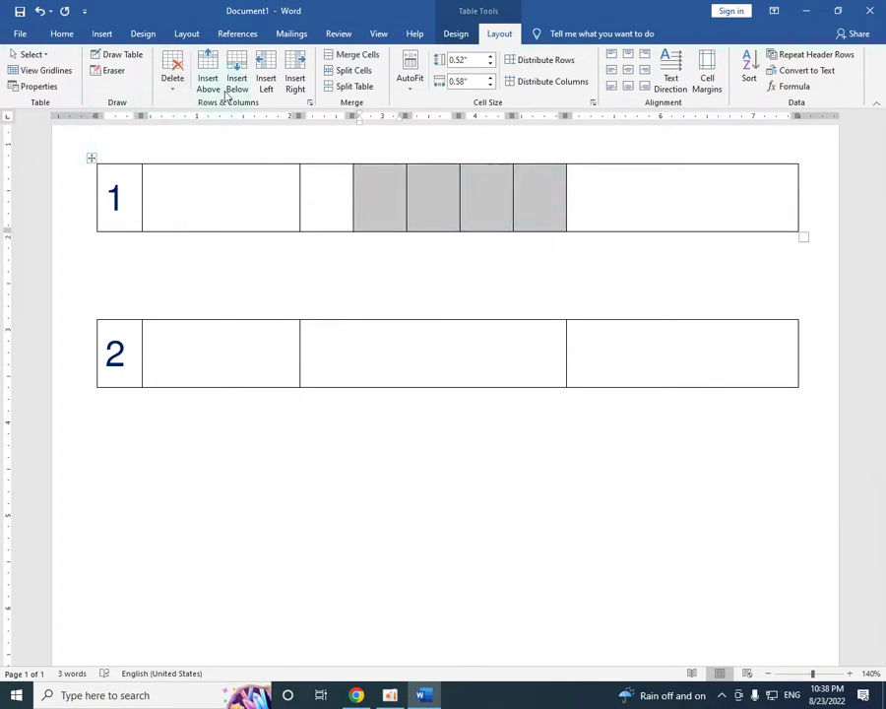
left_click(421, 258)
left_click_drag(377, 201, 524, 201)
left_click(495, 35)
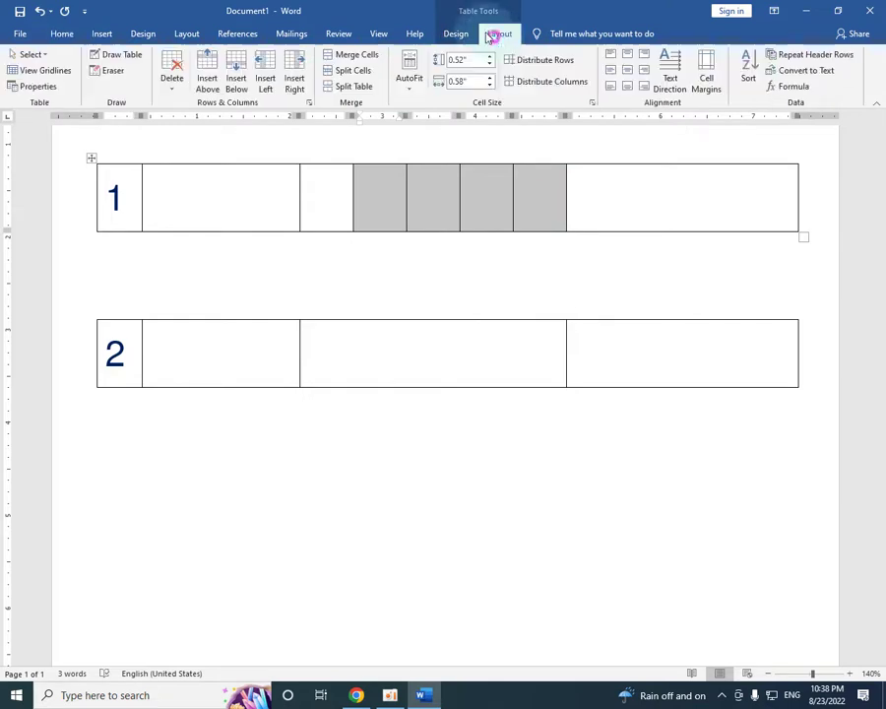
left_click(377, 59)
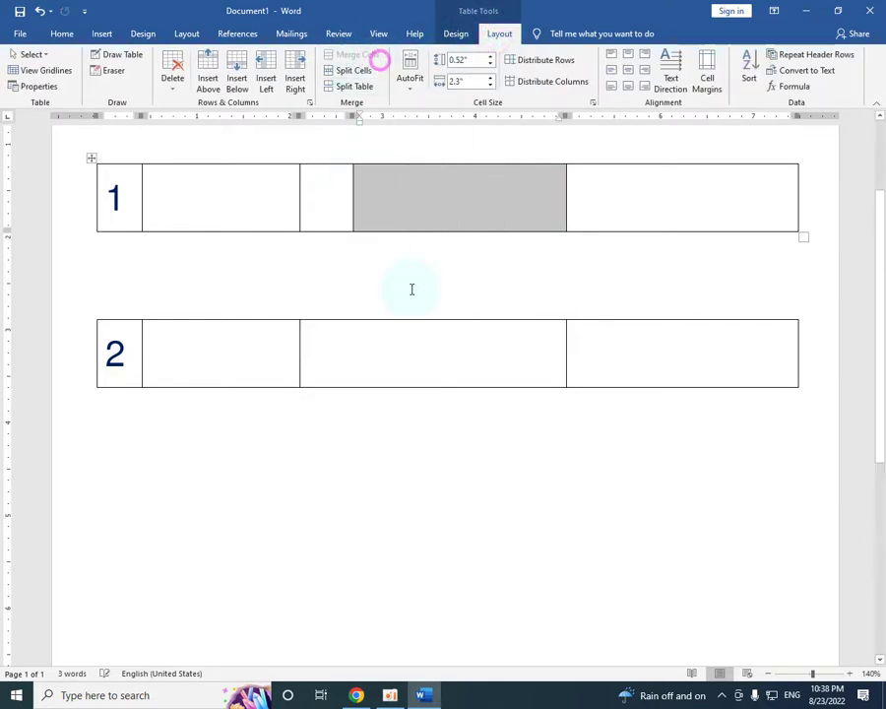
left_click(443, 294)
left_click(433, 199)
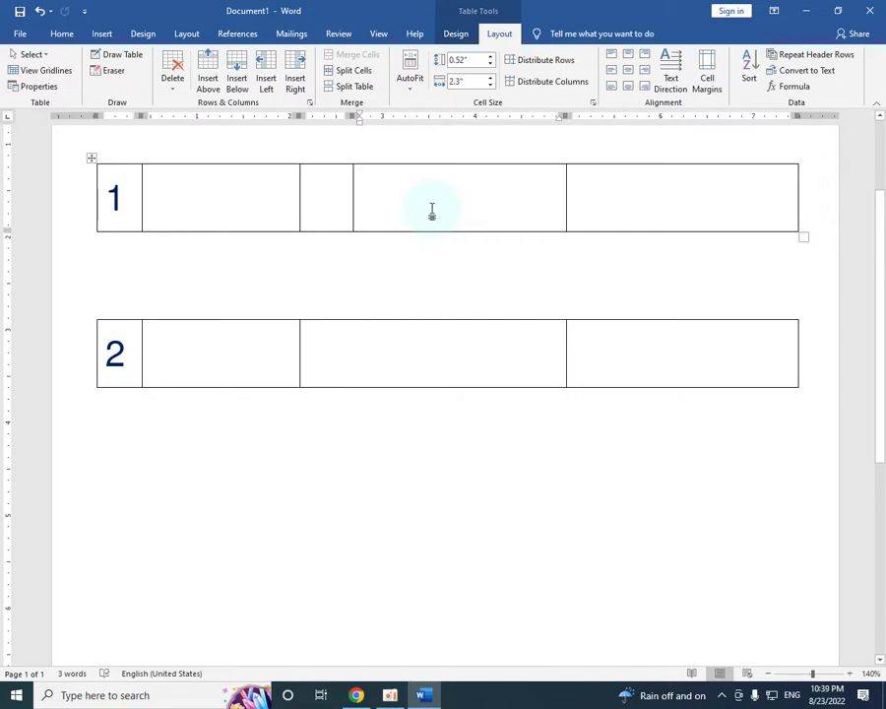
key("ctrl+z")
Reselect the last four split cells and merge them with Merge Cells from the right-click menu.
left_click(462, 201)
left_click(437, 191)
left_click_drag(382, 196, 536, 225)
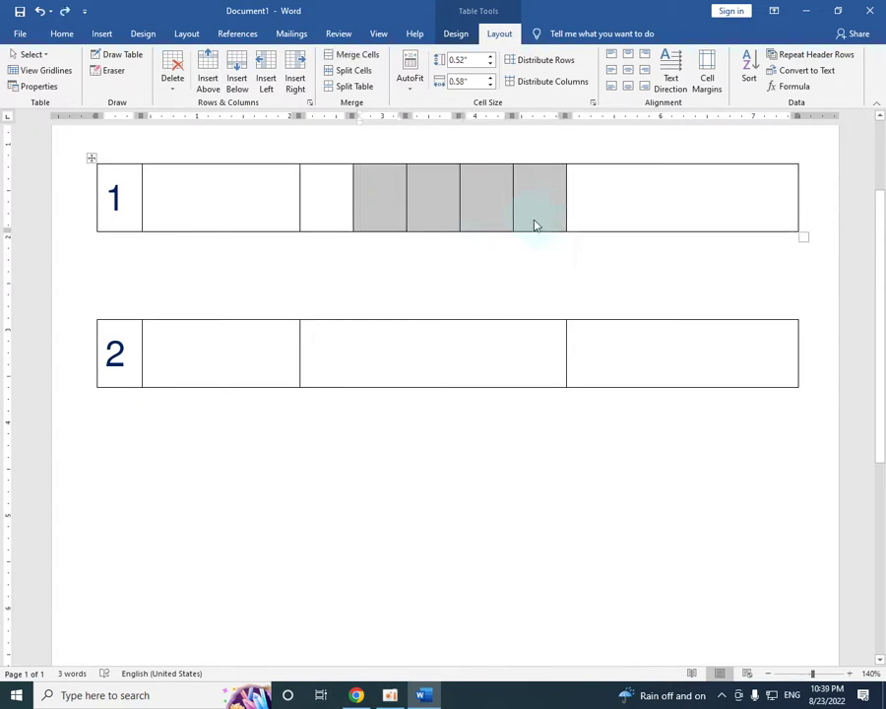
right_click(483, 192)
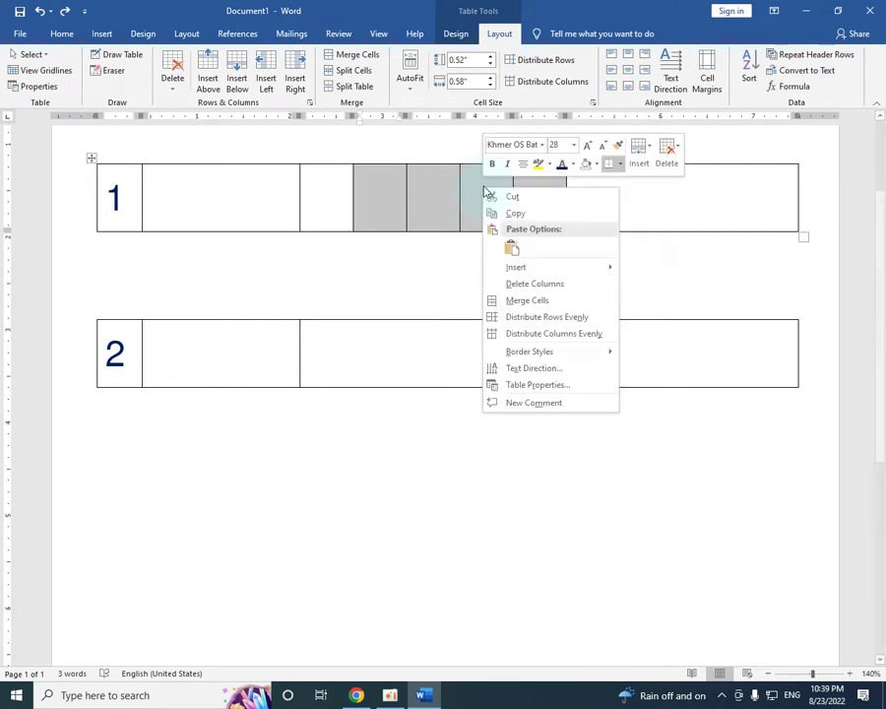
left_click(538, 300)
left_click(478, 201)
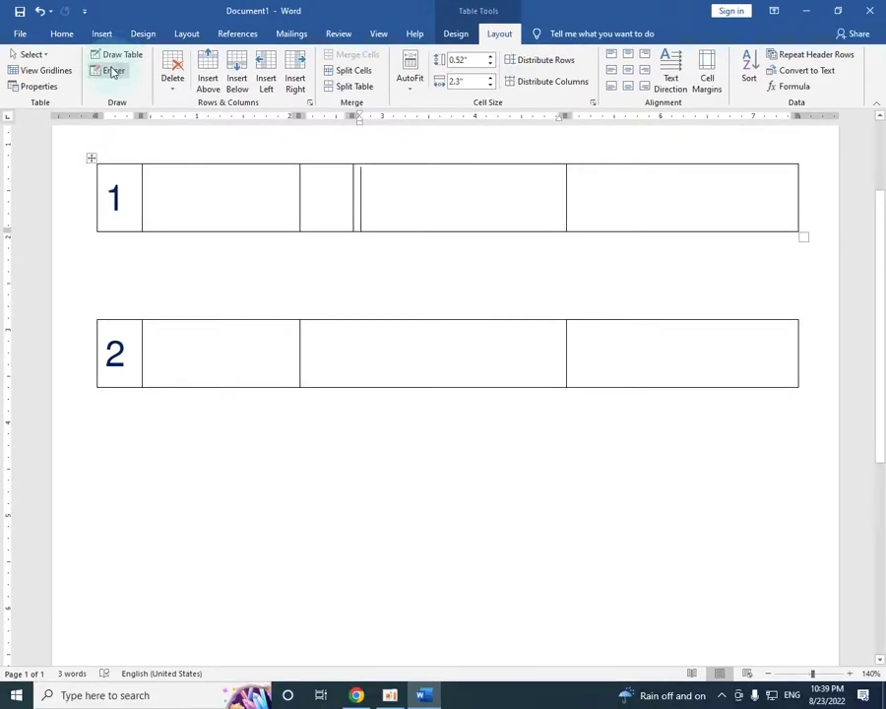
Draw vertical borders dividing row 1's last cell and merged cell, undoing a stray small table.
left_click(116, 54)
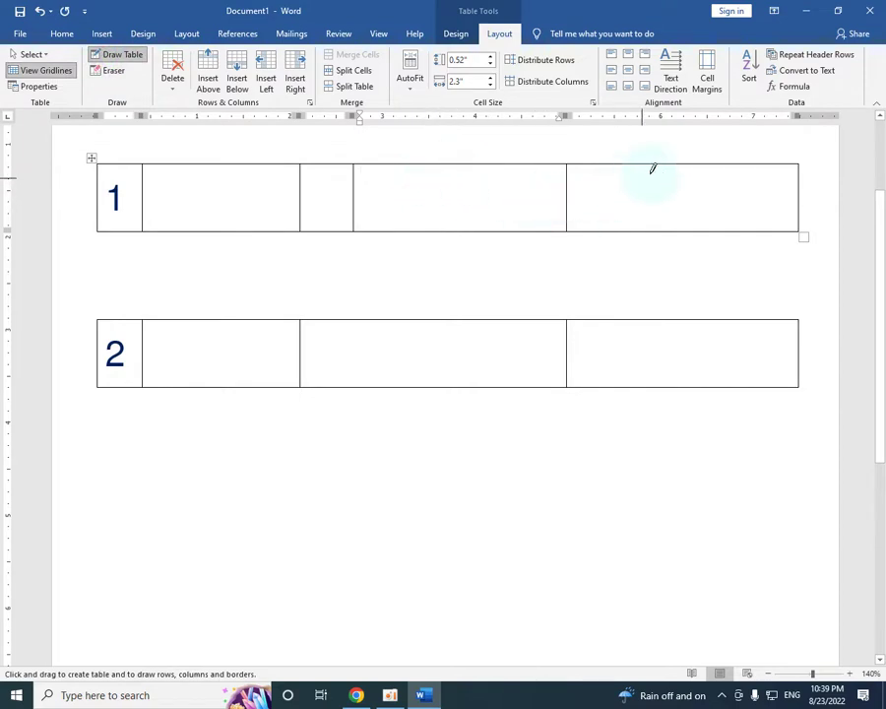
left_click_drag(669, 164, 688, 229)
left_click_drag(720, 165, 730, 189)
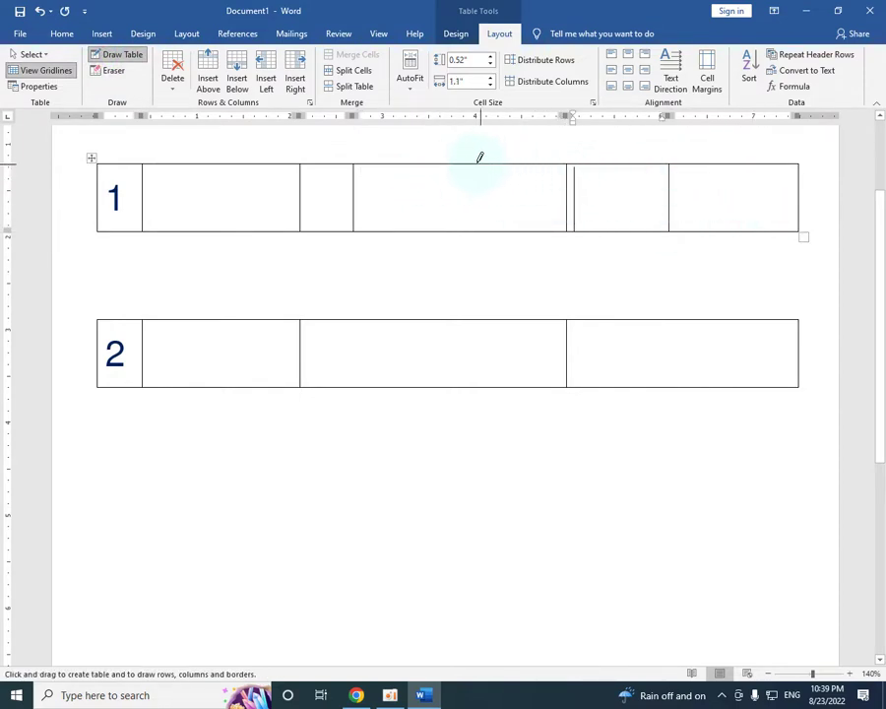
left_click_drag(479, 157, 482, 229)
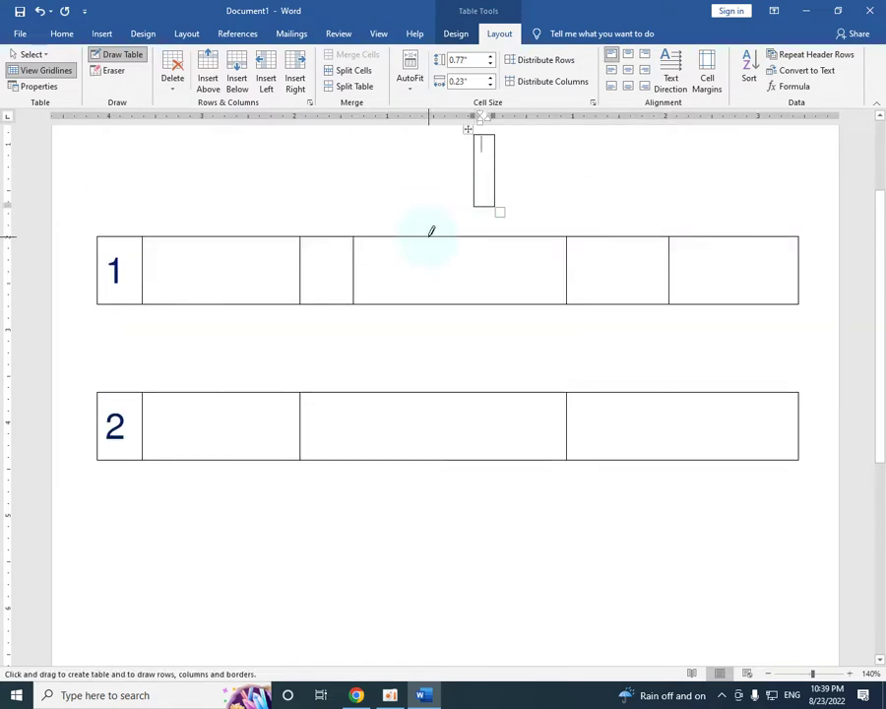
key("ctrl+z")
left_click_drag(436, 162, 439, 226)
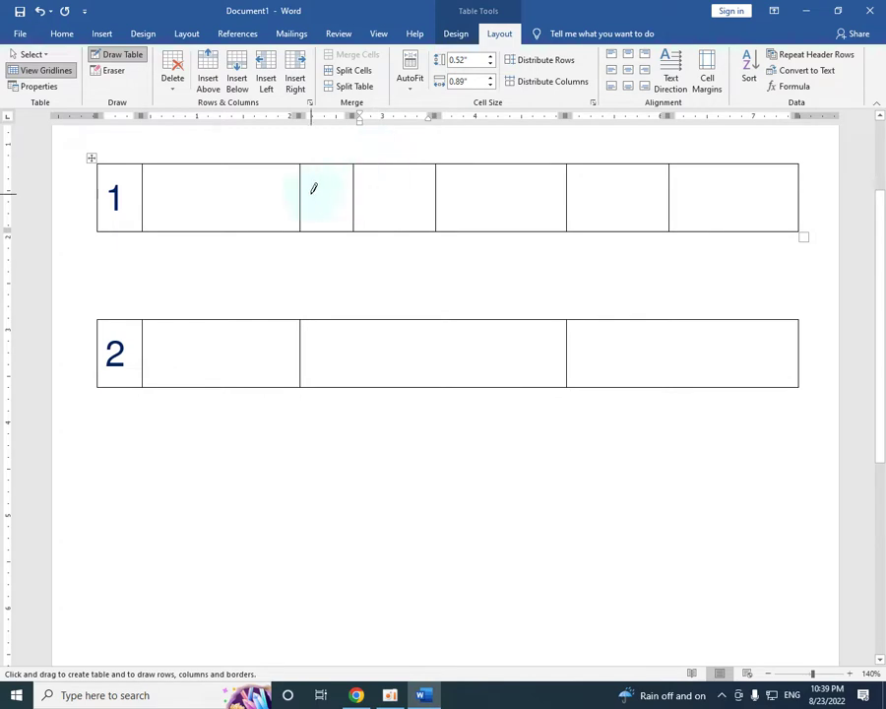
Draw a horizontal border across the right-hand cells and two diagonals forming an X in the second cell.
left_click_drag(300, 194, 768, 183)
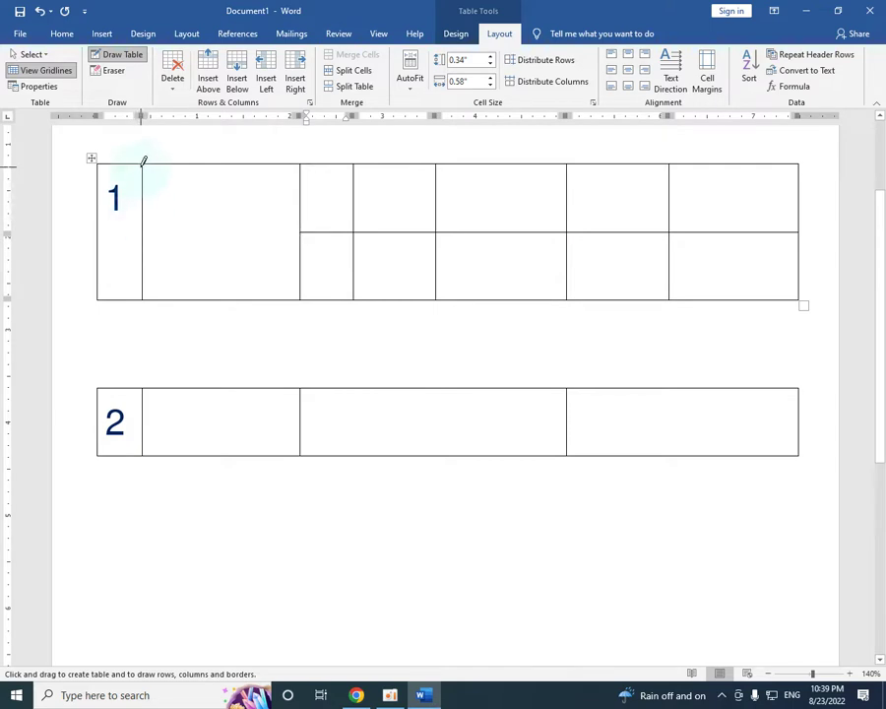
left_click_drag(144, 163, 297, 293)
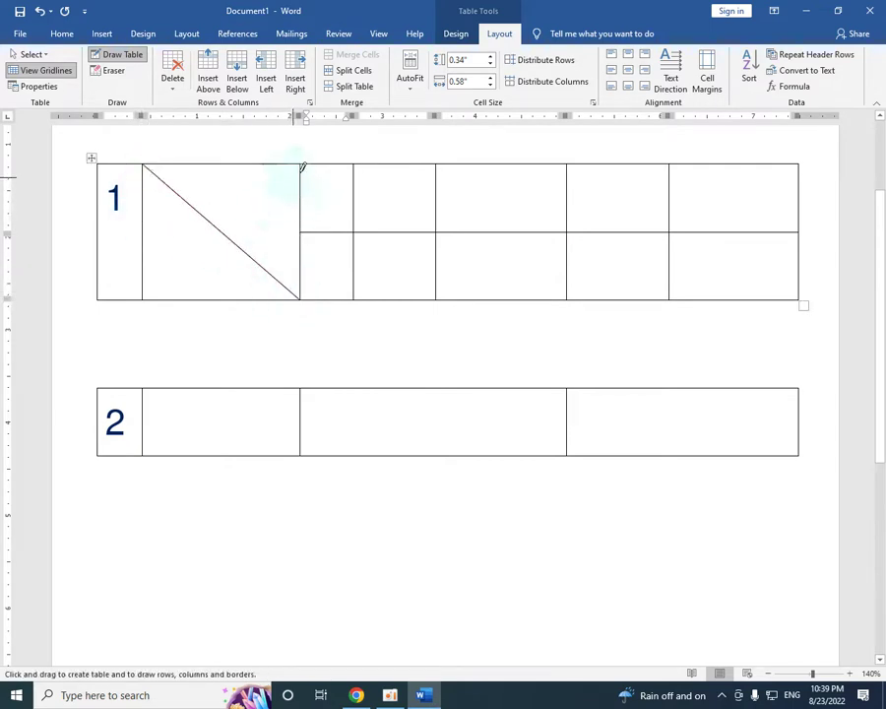
left_click_drag(298, 164, 146, 295)
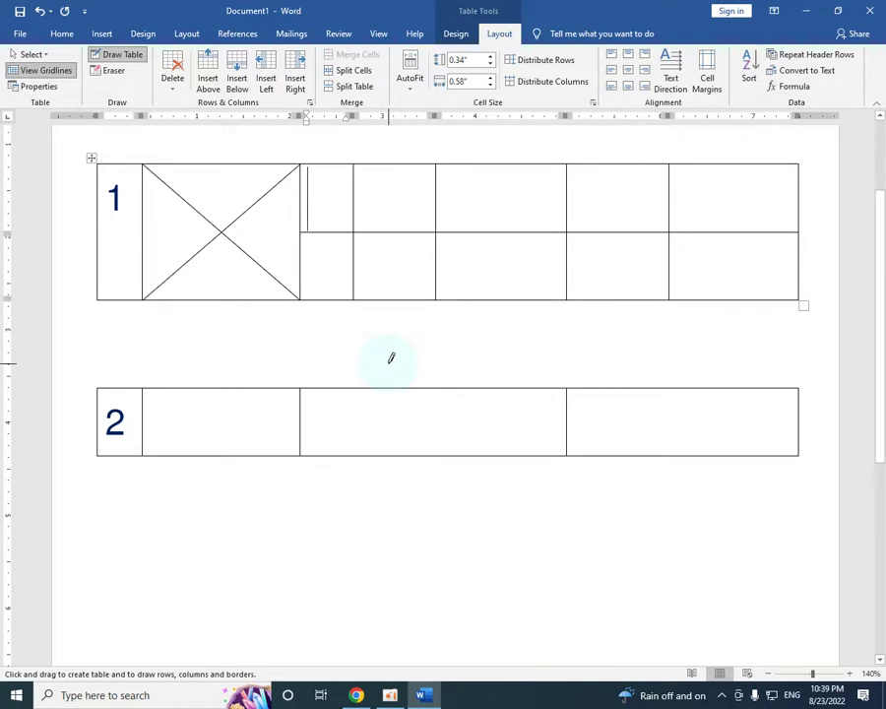
left_click(329, 346)
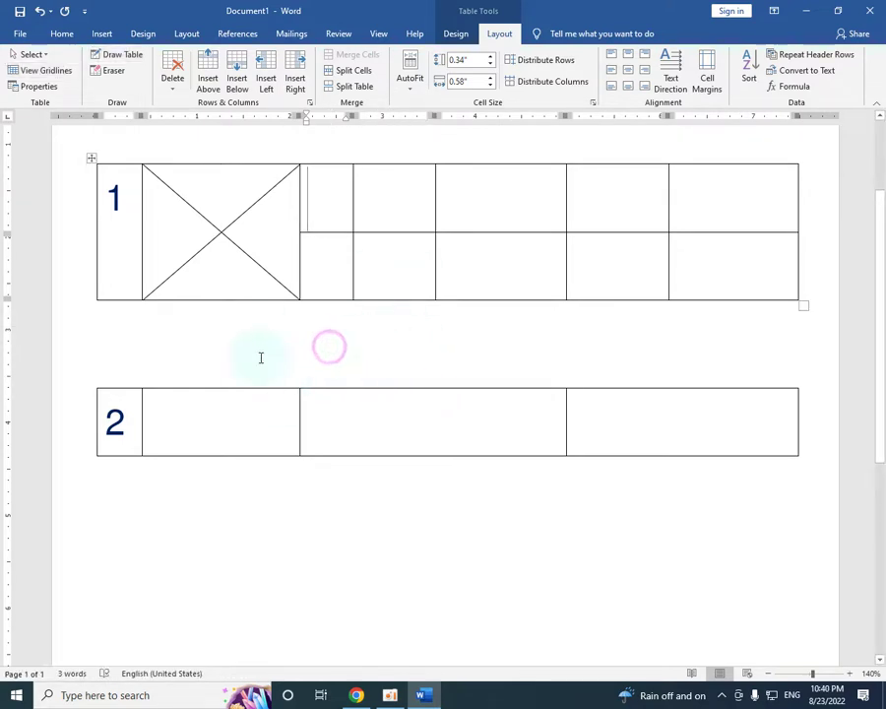
Erase borders in row 1 of table 1, including the upper-right divider, undoing an accidental erase.
left_click(113, 72)
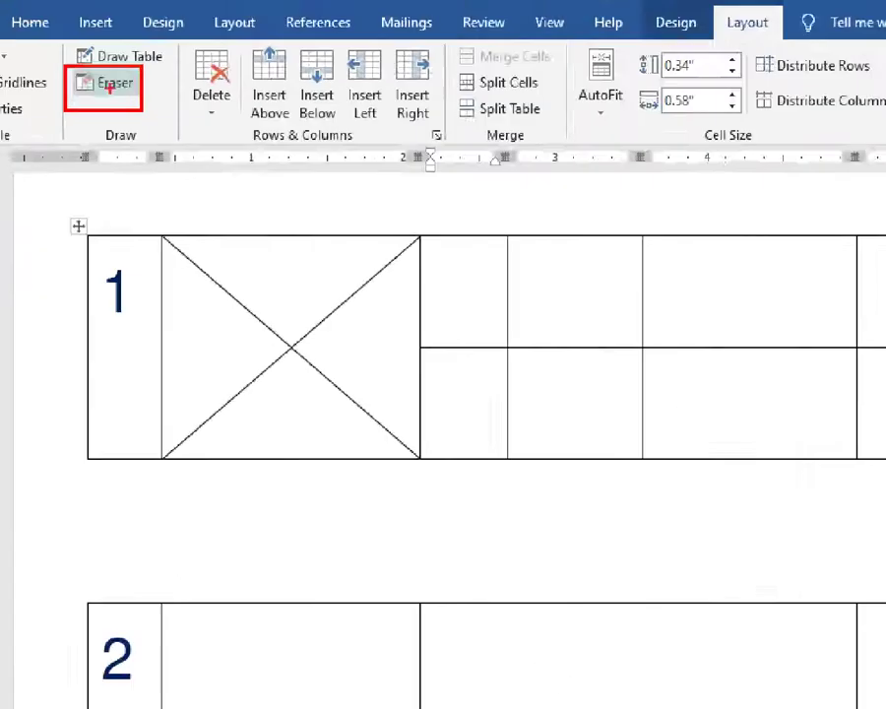
left_click(111, 71)
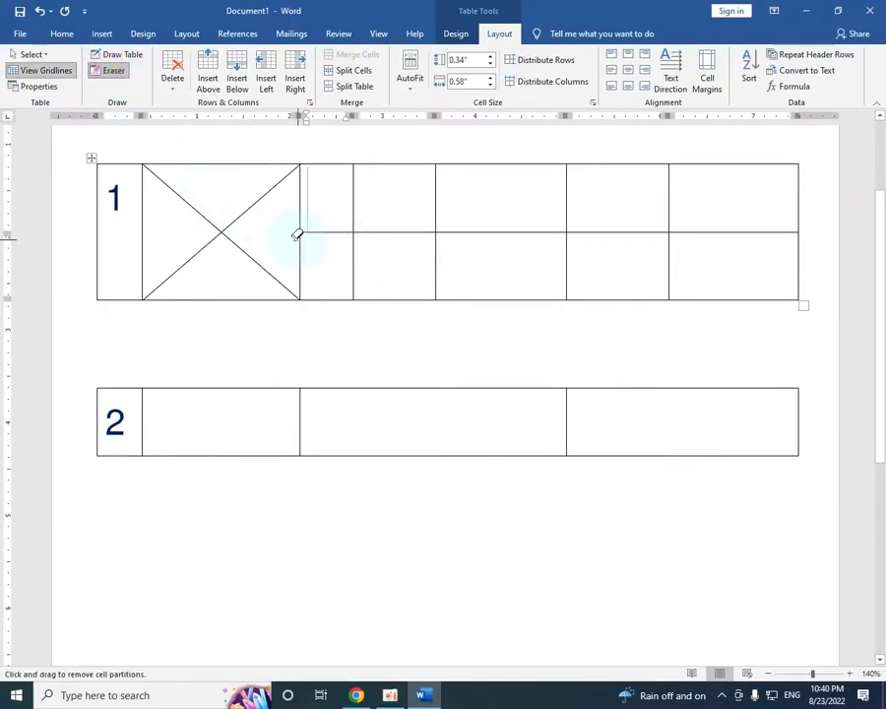
left_click(373, 232)
left_click(337, 232)
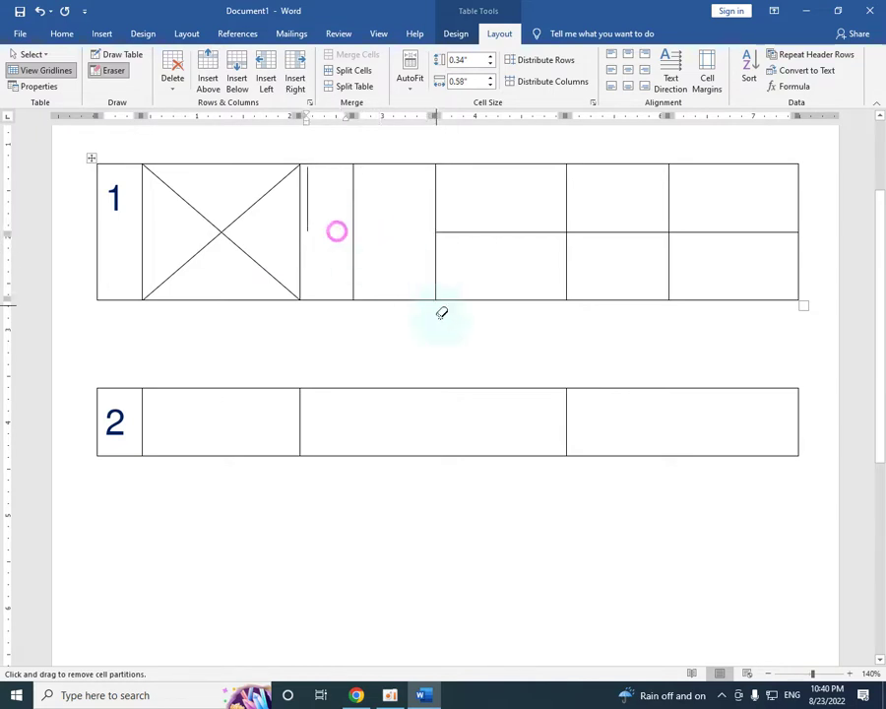
left_click(667, 194)
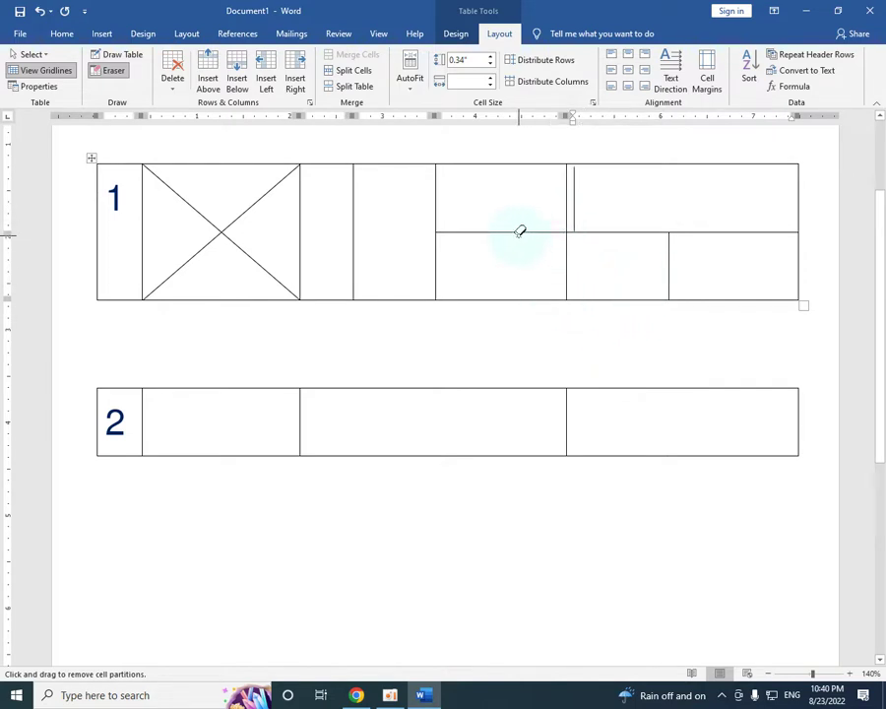
left_click(142, 214)
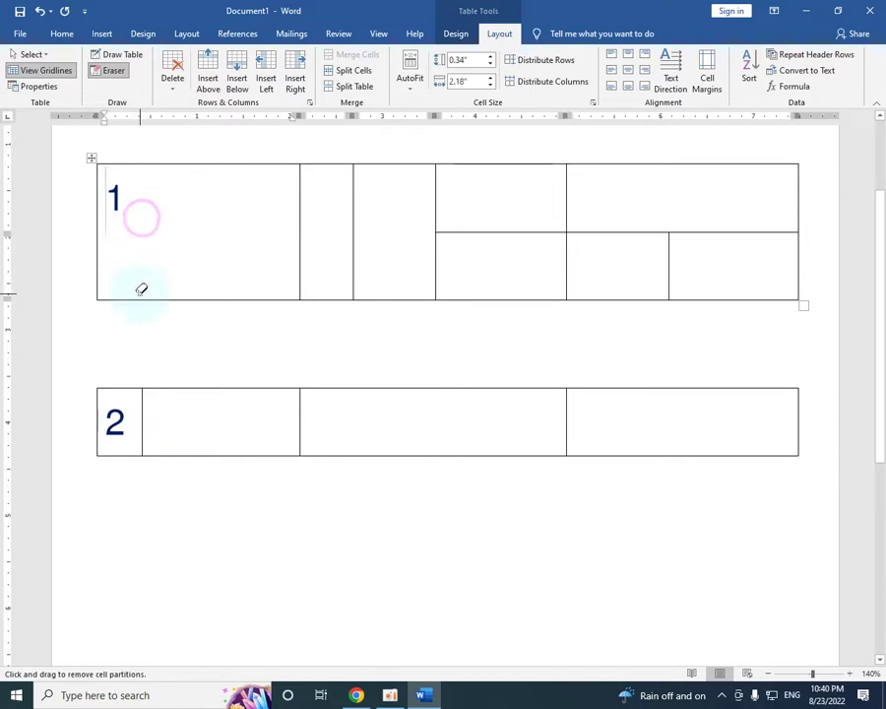
key("ctrl+z")
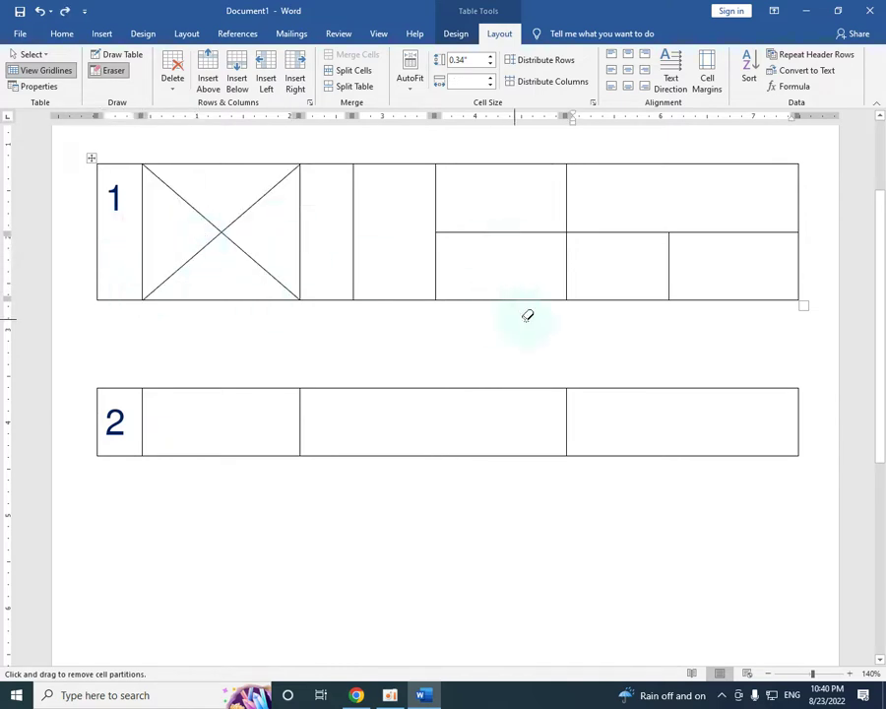
Erase table 2's two vertical dividers so the number 2 sits beside one wide cell.
left_click(301, 406)
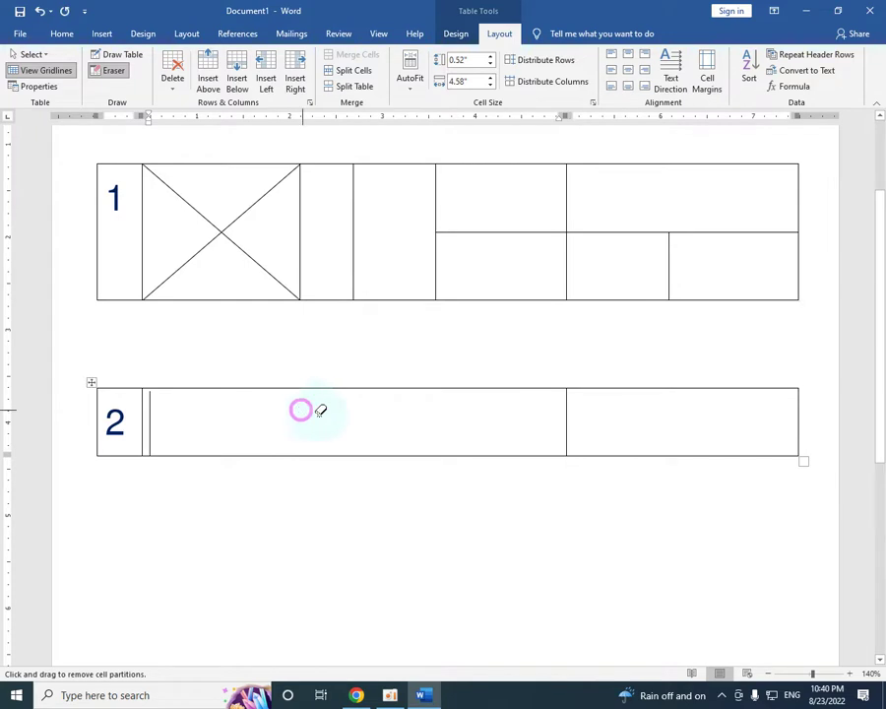
left_click(569, 405)
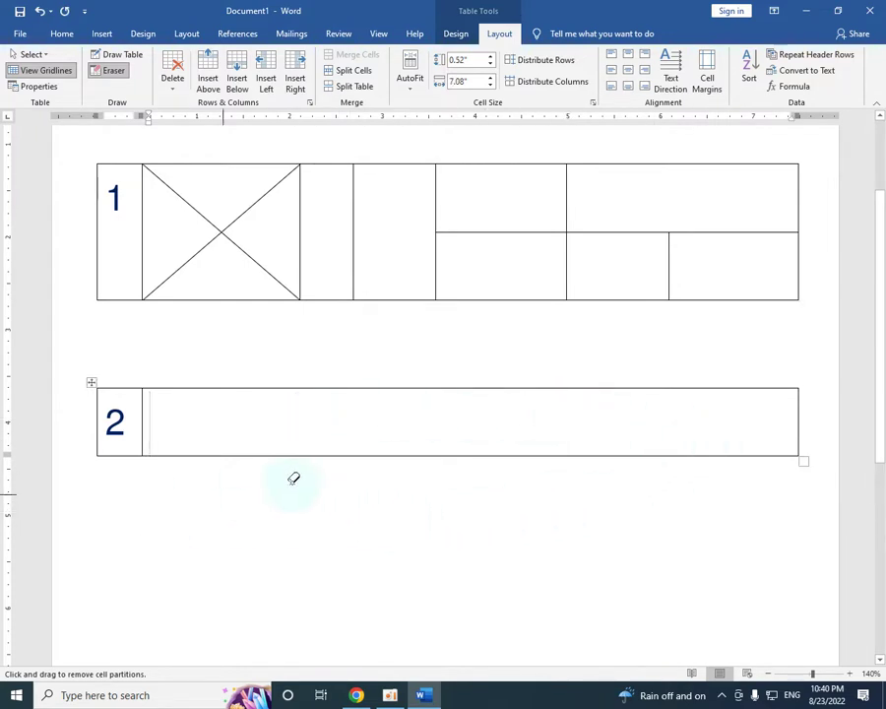
left_click(273, 510)
scroll(502, 386, "up", 2)
scroll(502, 390, "down", 1)
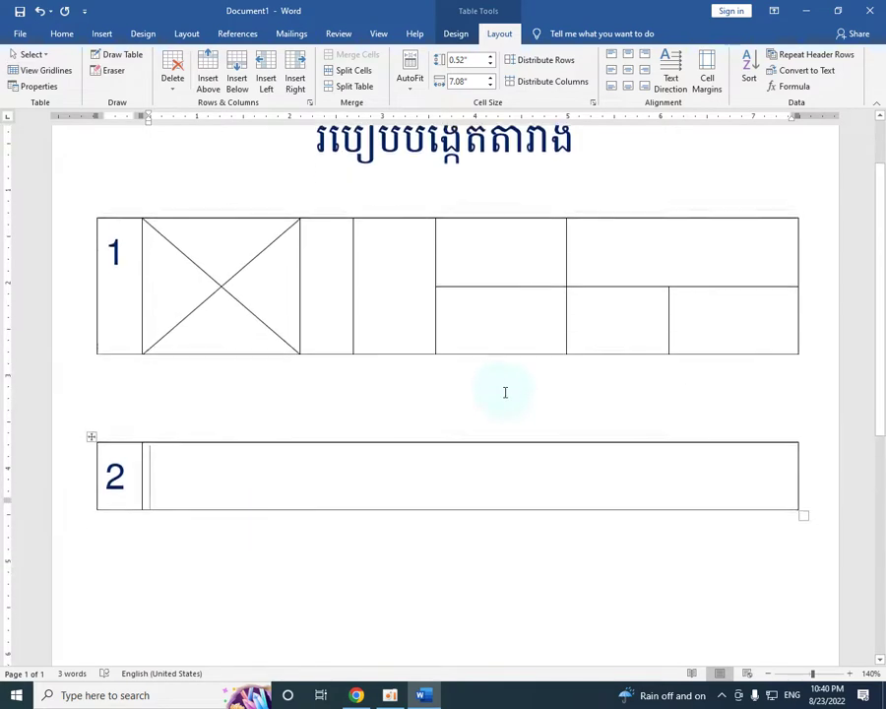
Select the whole first table and show the Table Design Pen Color choices.
left_click(98, 208)
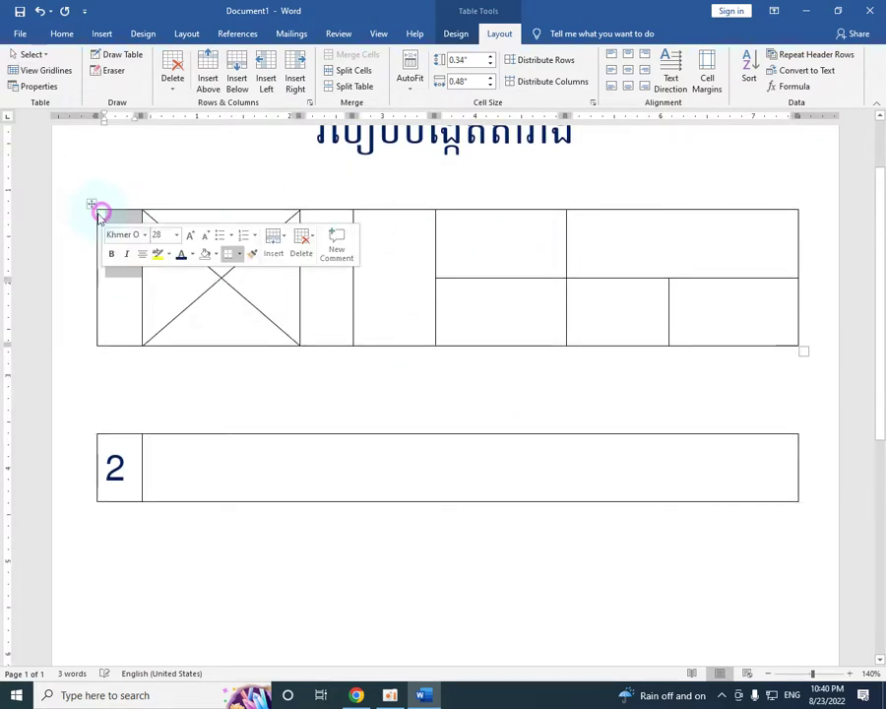
left_click(88, 206)
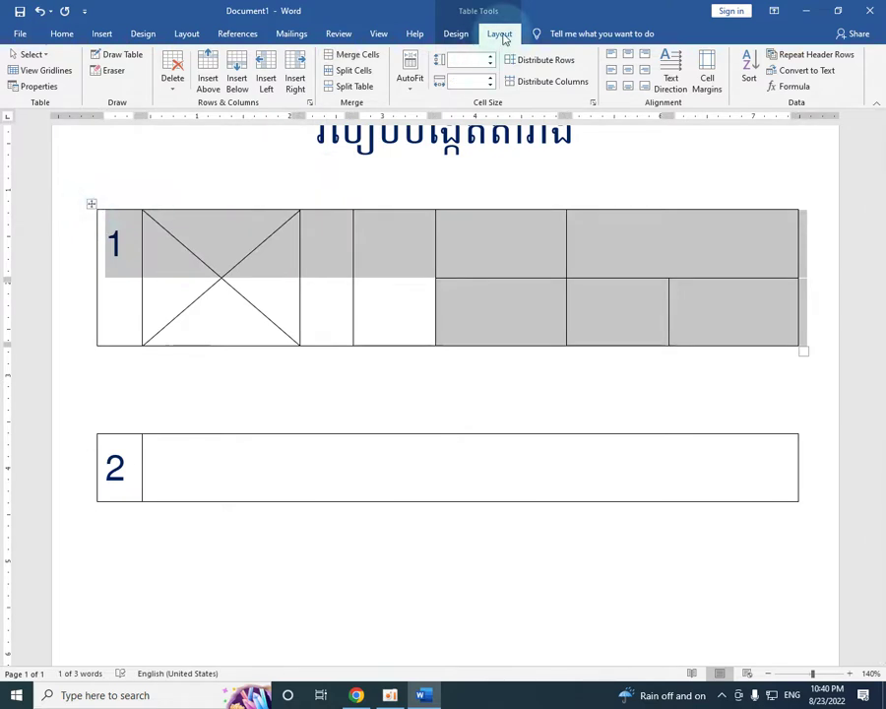
left_click(454, 33)
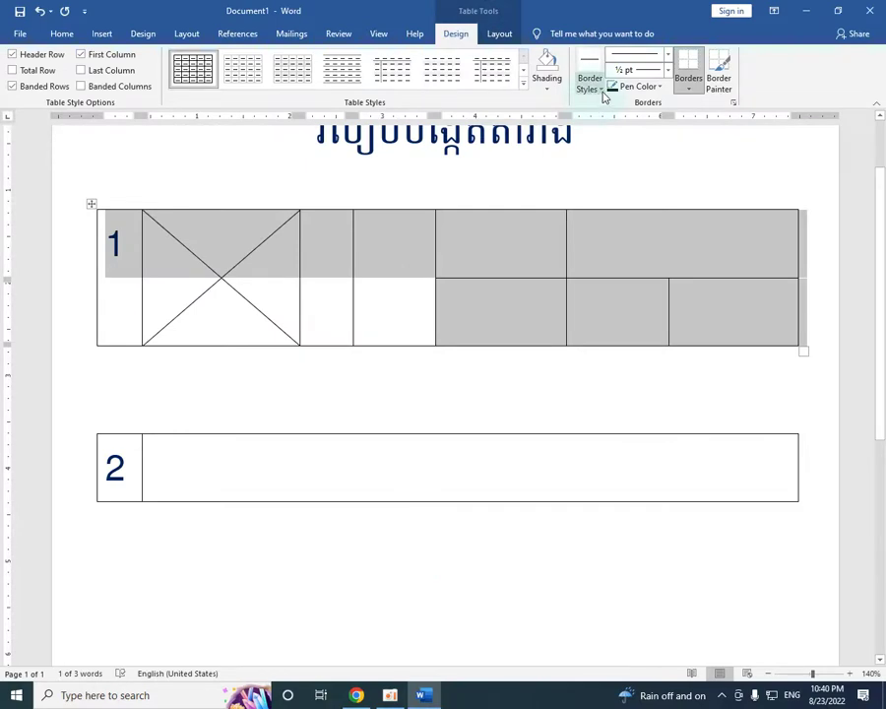
left_click(660, 86)
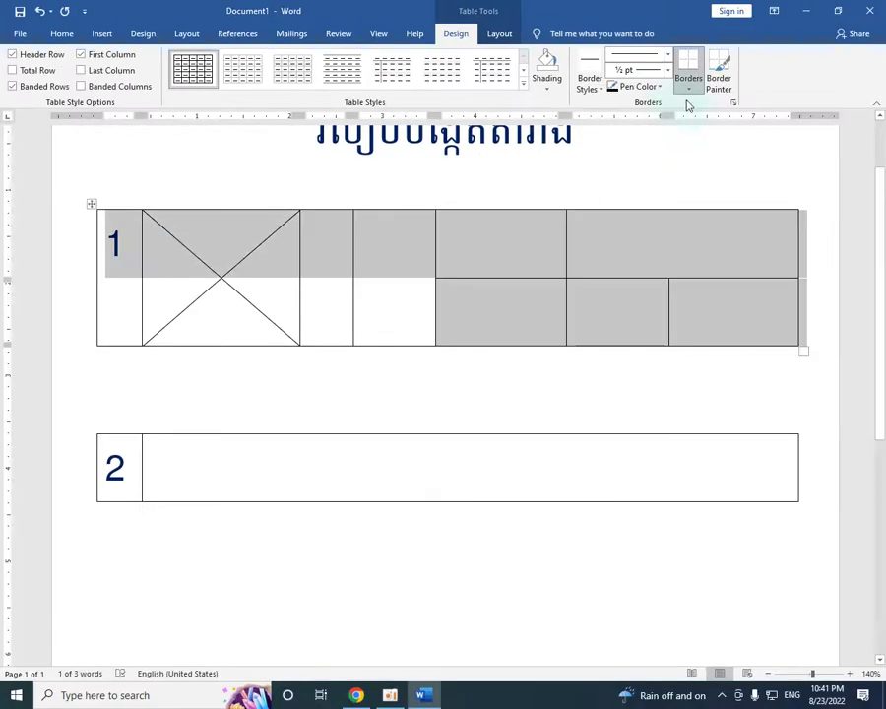
left_click(664, 89)
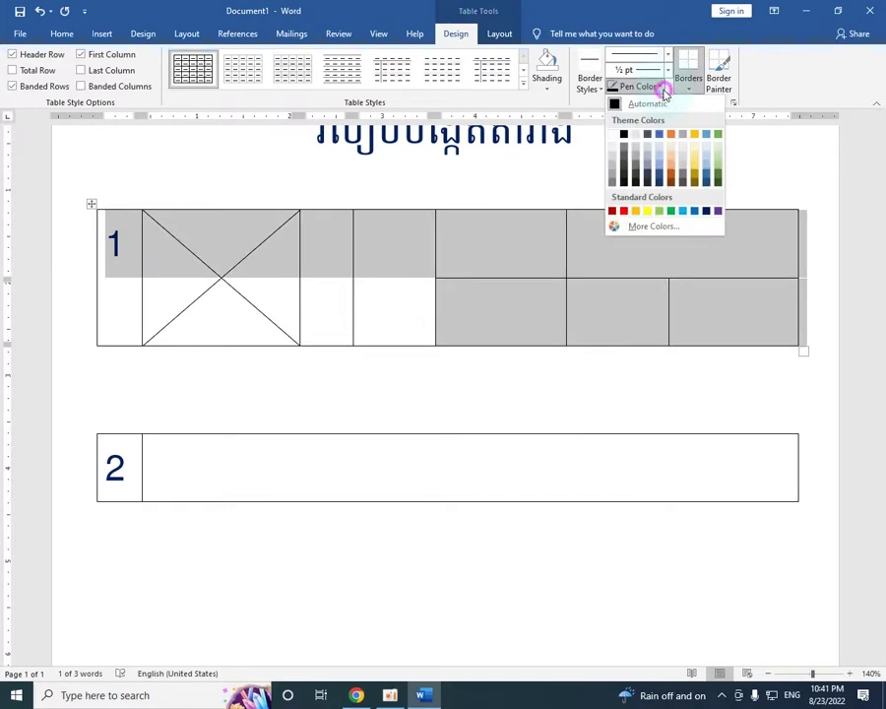
Set the pen colour to red and apply All Borders to the first table.
left_click(611, 212)
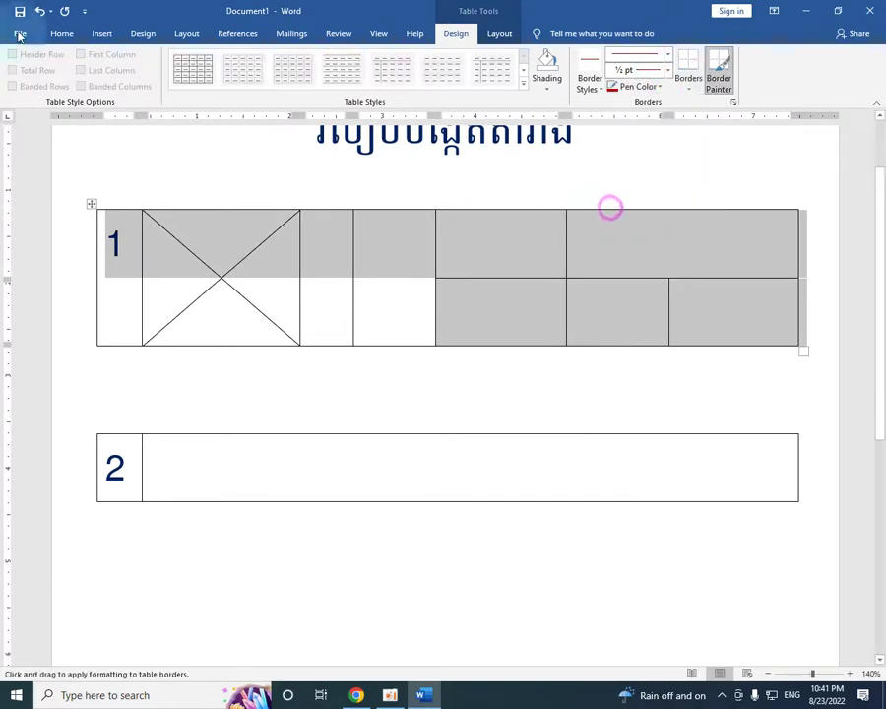
left_click(697, 91)
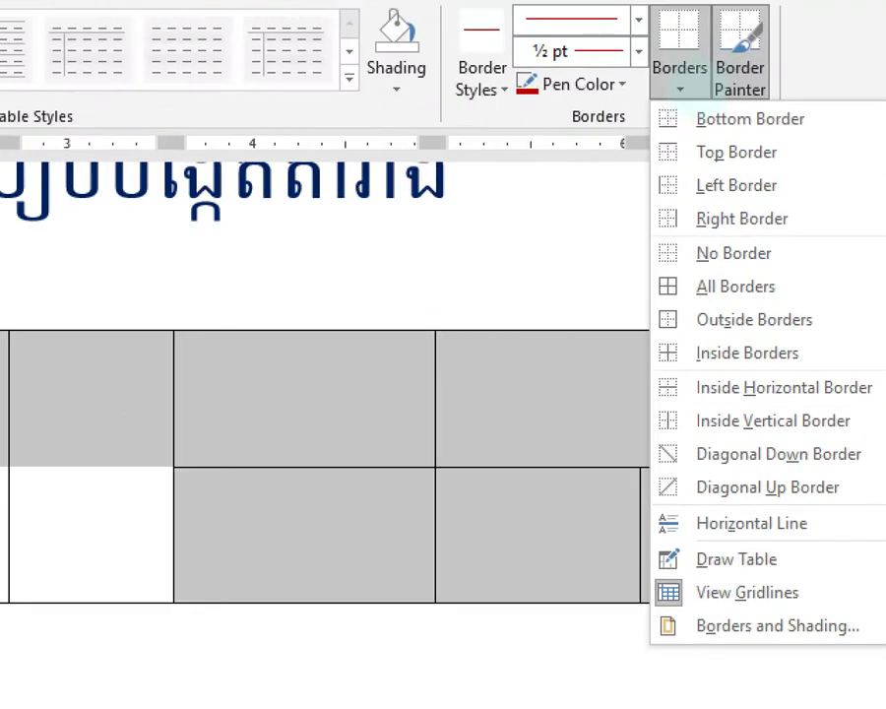
left_click_drag(638, 2, 771, 98)
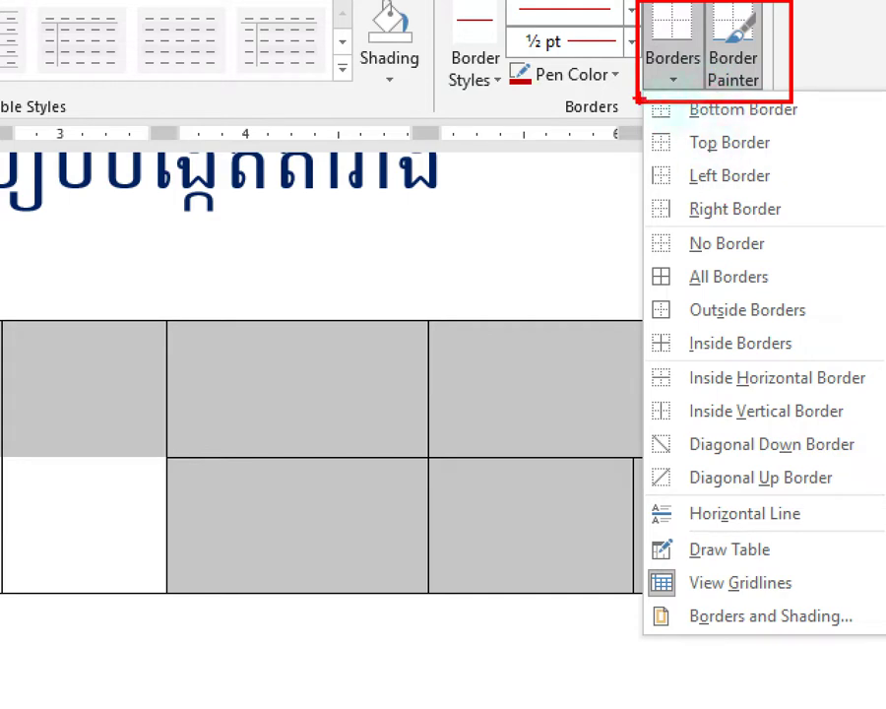
left_click_drag(626, 89, 884, 482)
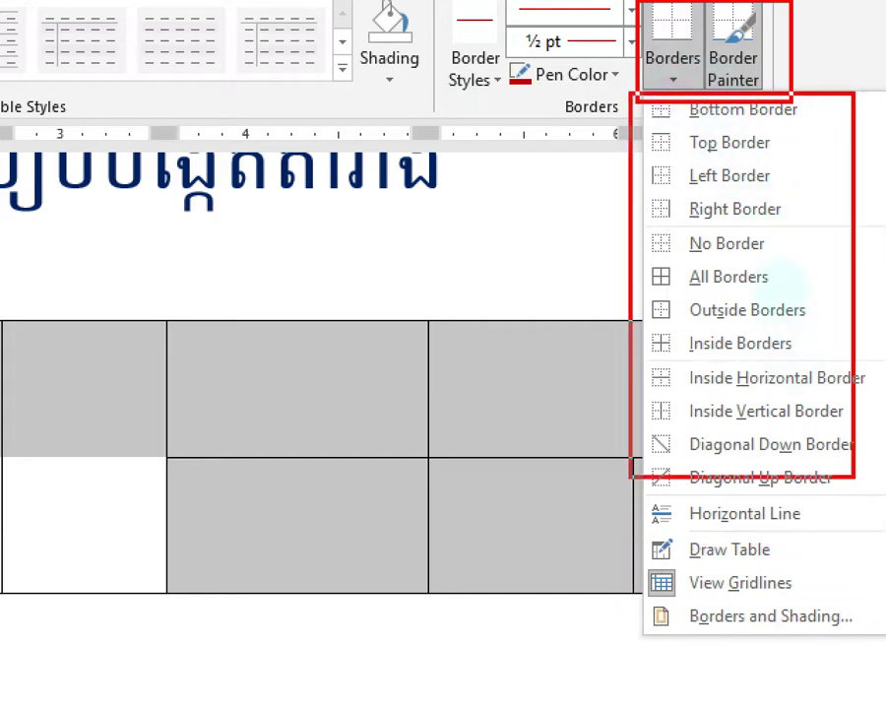
left_click_drag(884, 482, 884, 492)
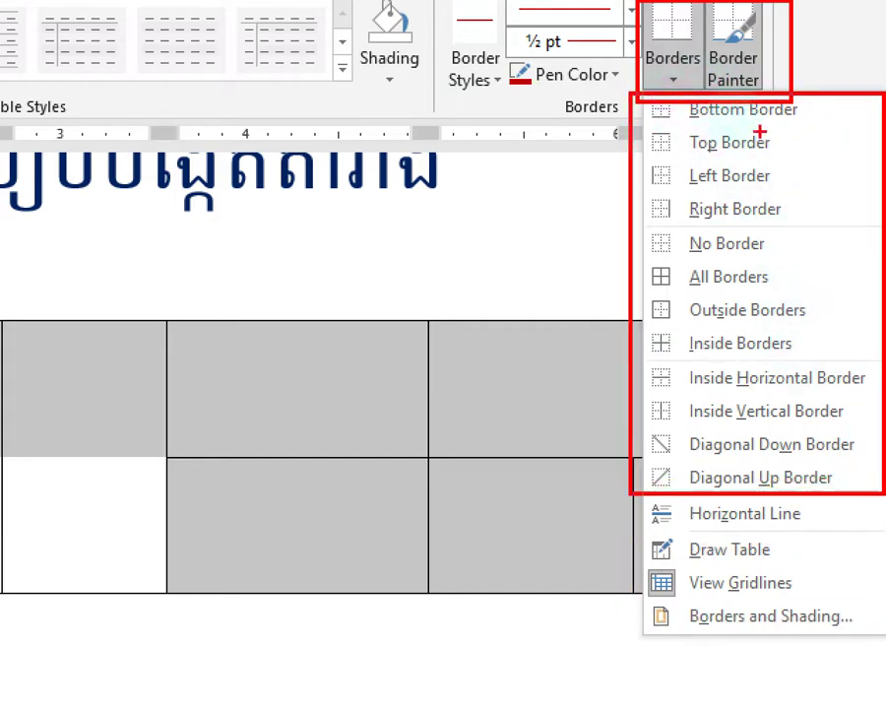
mouse_move(747, 115)
left_mouse_down()
mouse_move(792, 256)
mouse_move(753, 474)
left_mouse_up()
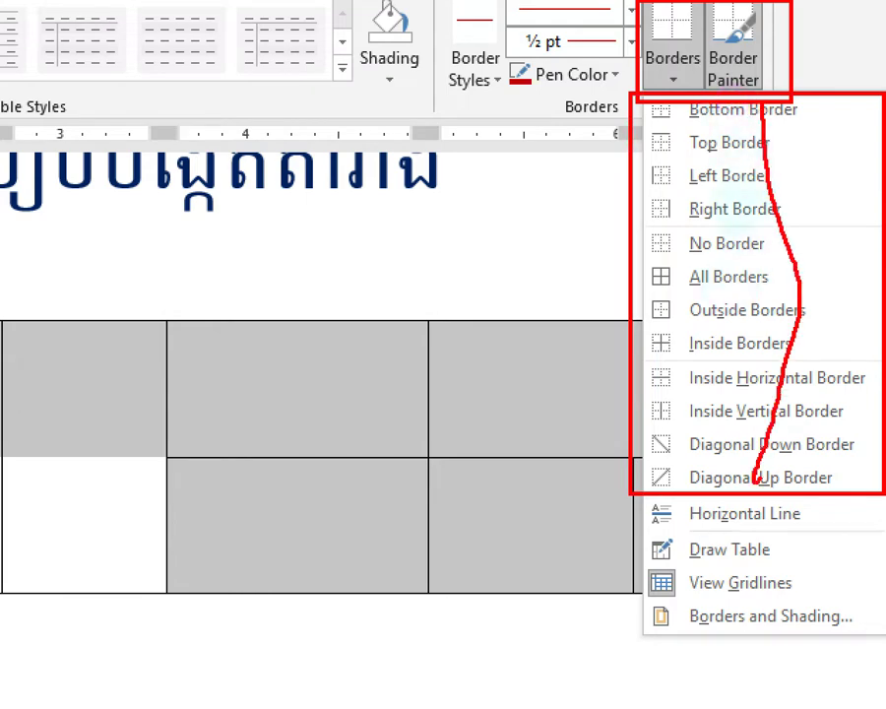
key("Escape")
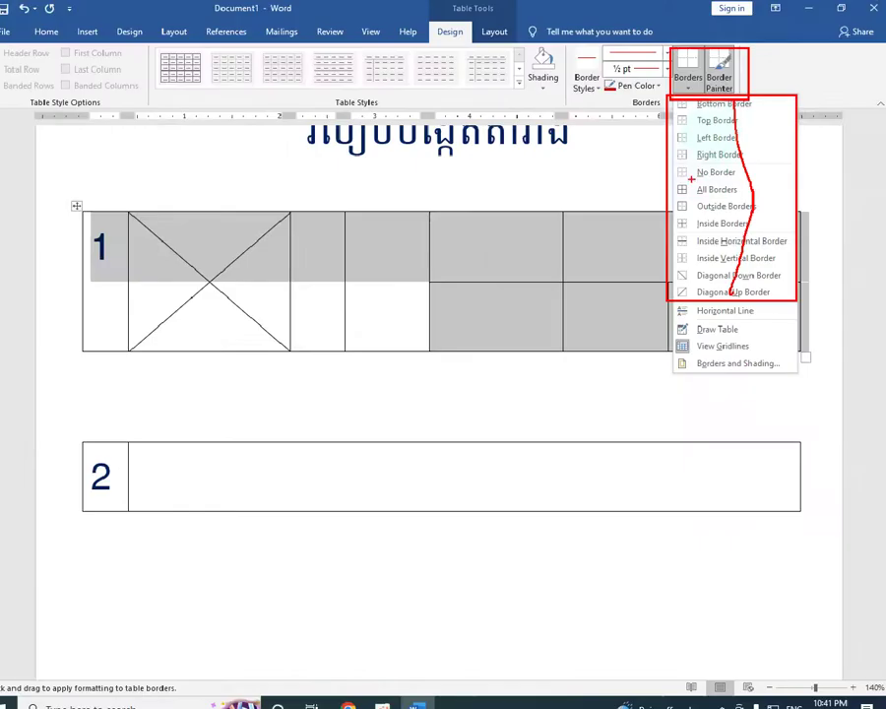
left_click(688, 87)
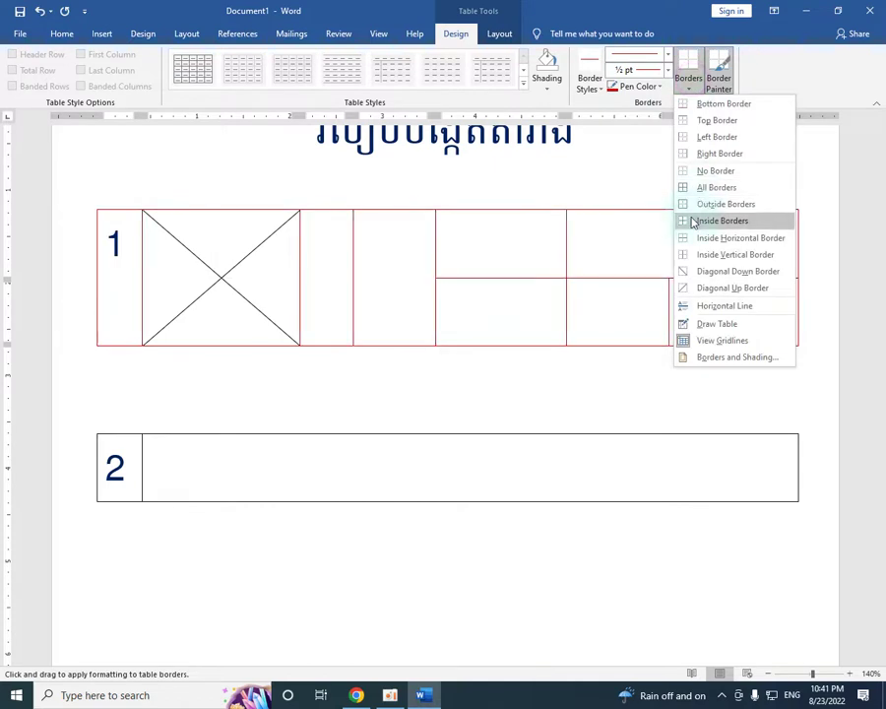
left_click(694, 187)
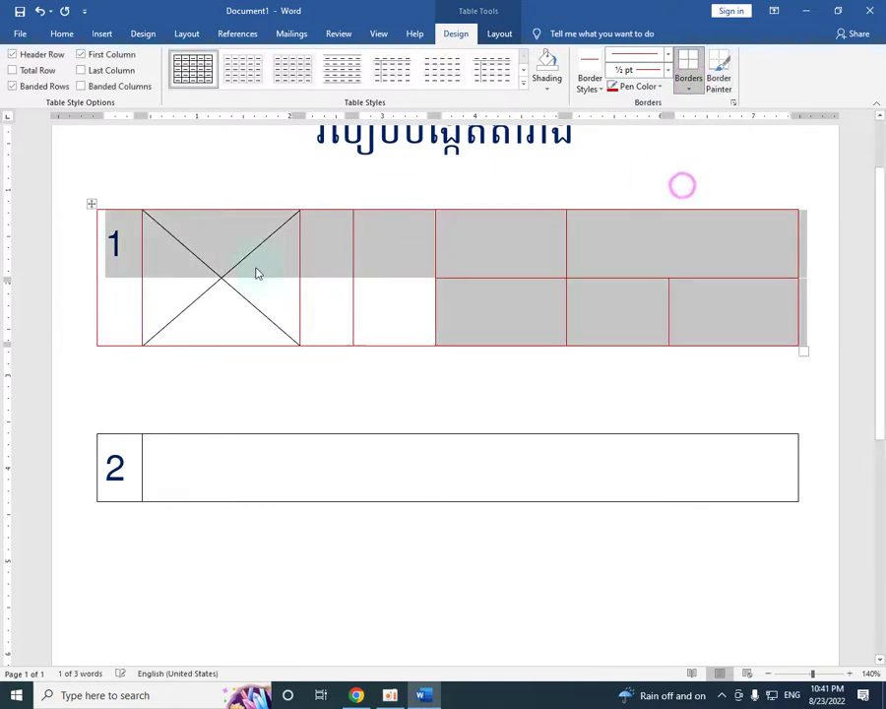
Choose a thin single line style and reapply All Borders to the table.
left_click(667, 55)
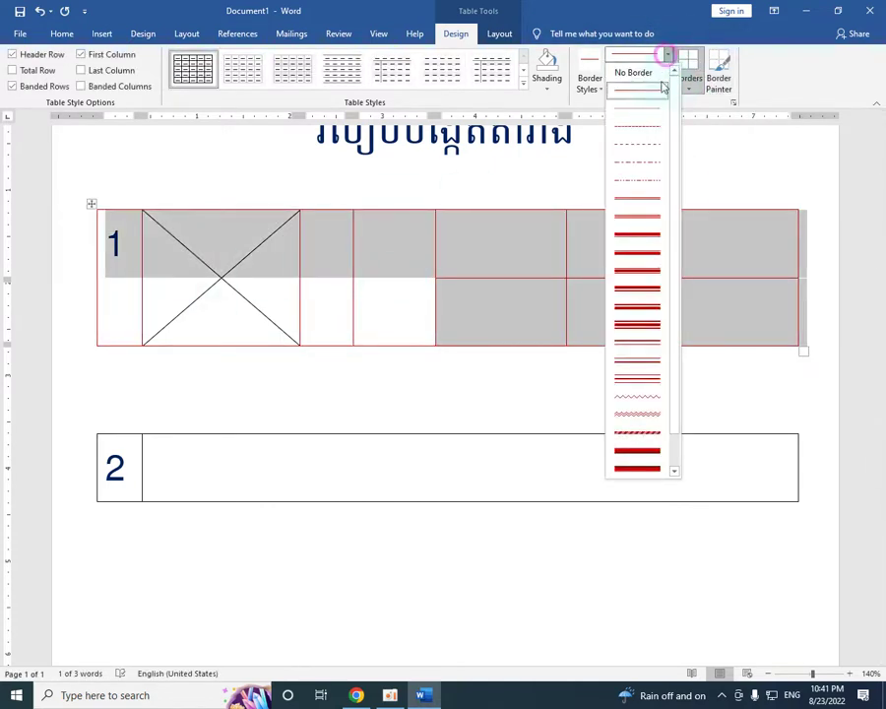
left_click(637, 198)
left_click(689, 84)
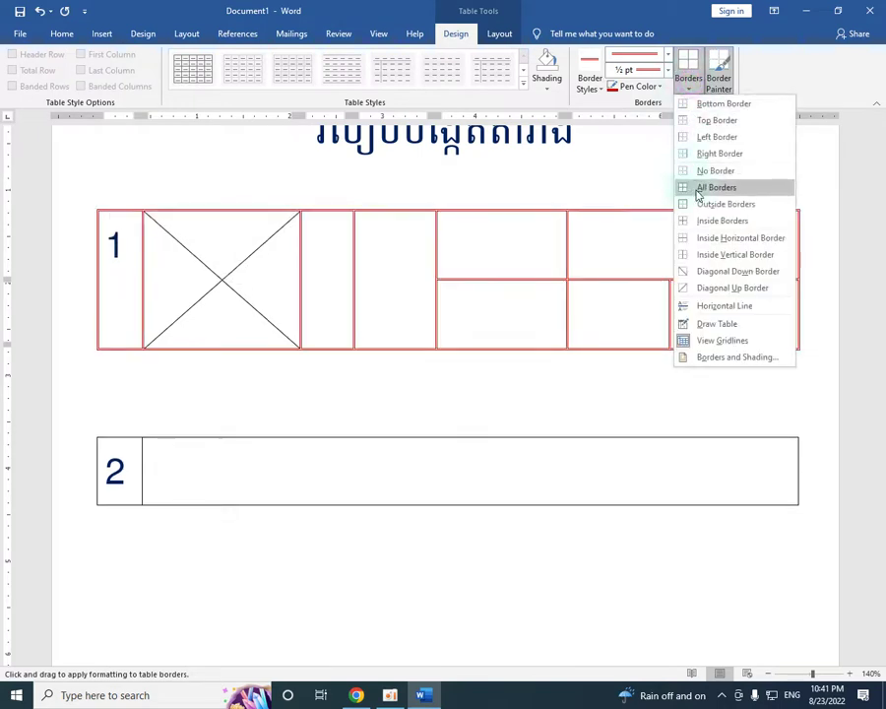
left_click(681, 187)
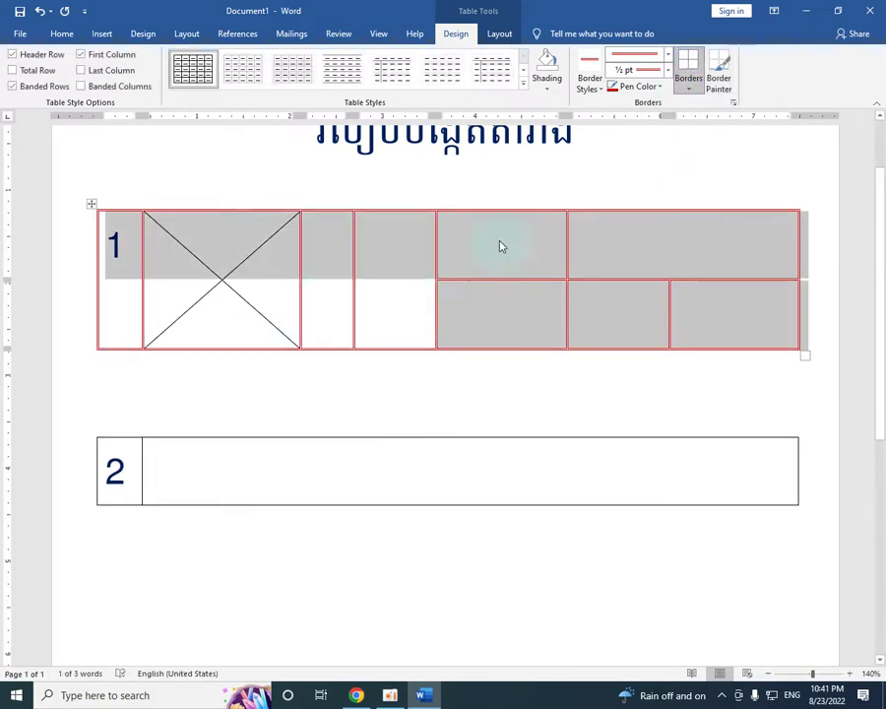
left_click(546, 87)
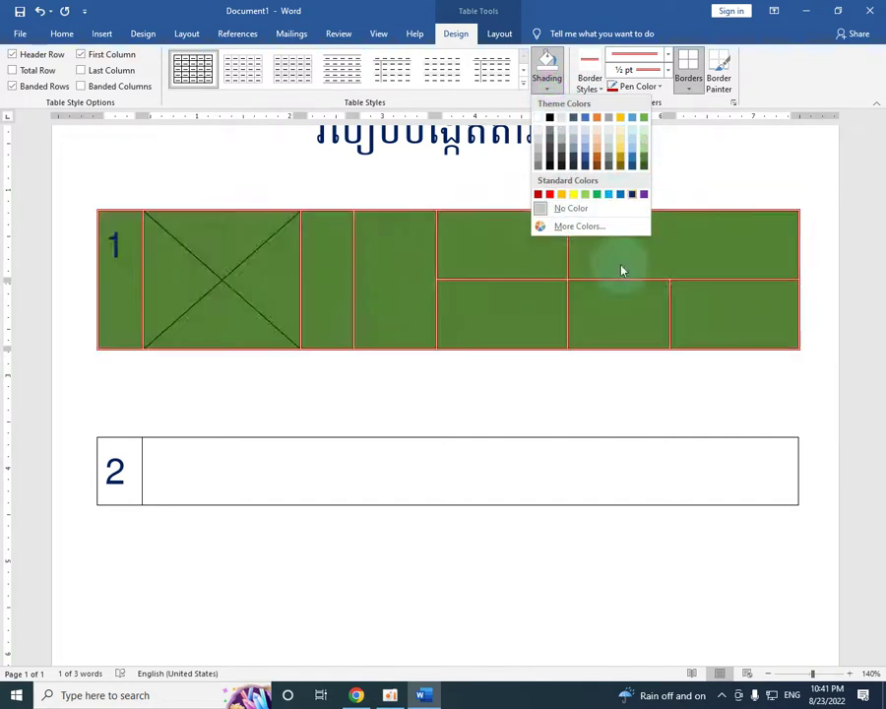
left_click(579, 319)
left_click(502, 309)
scroll(483, 384, "down", 1)
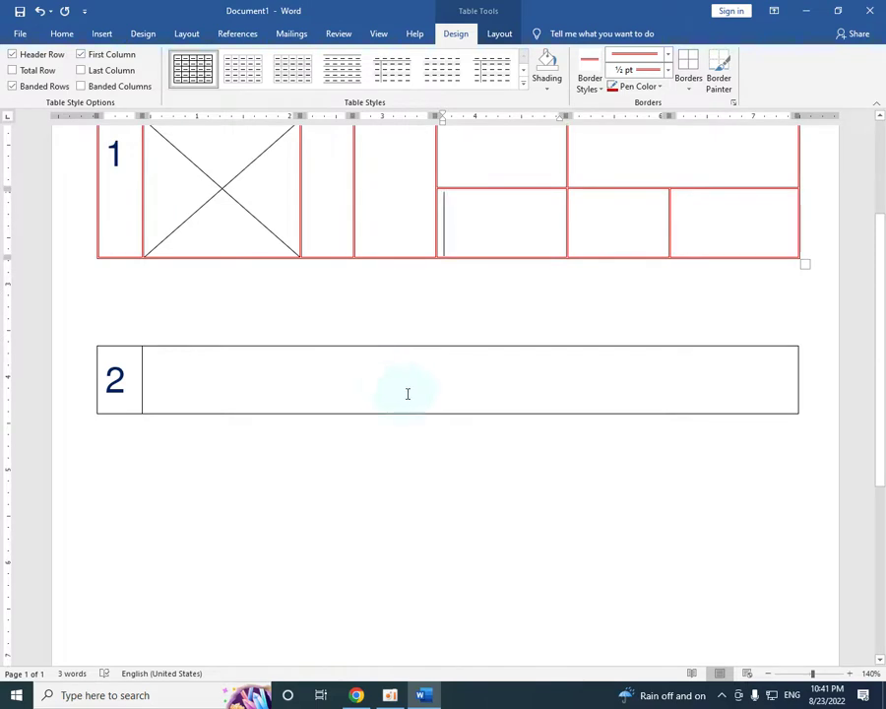
scroll(406, 389, "up", 2)
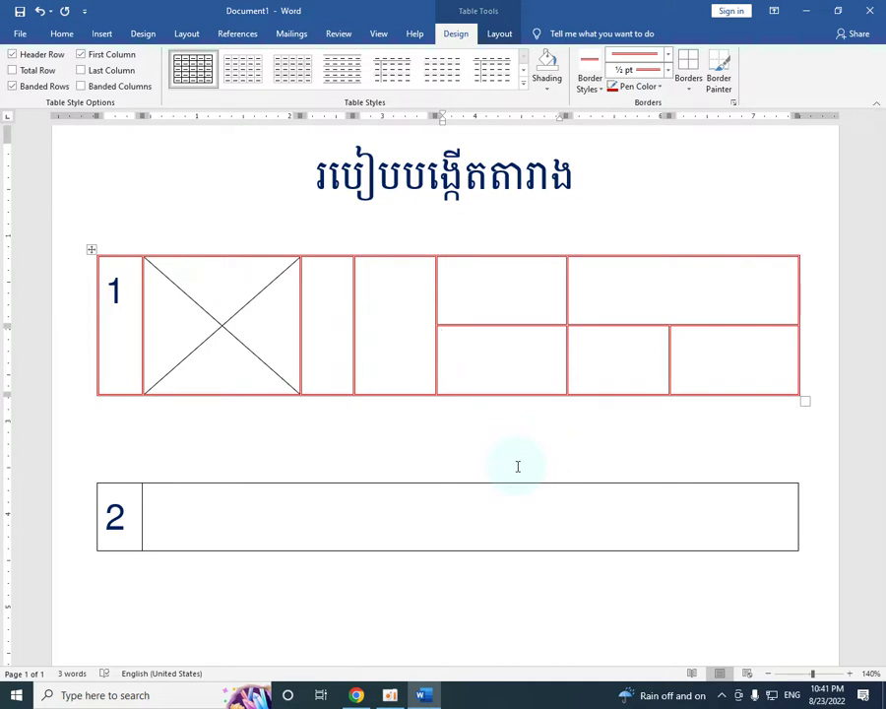
scroll(532, 369, "down", 1)
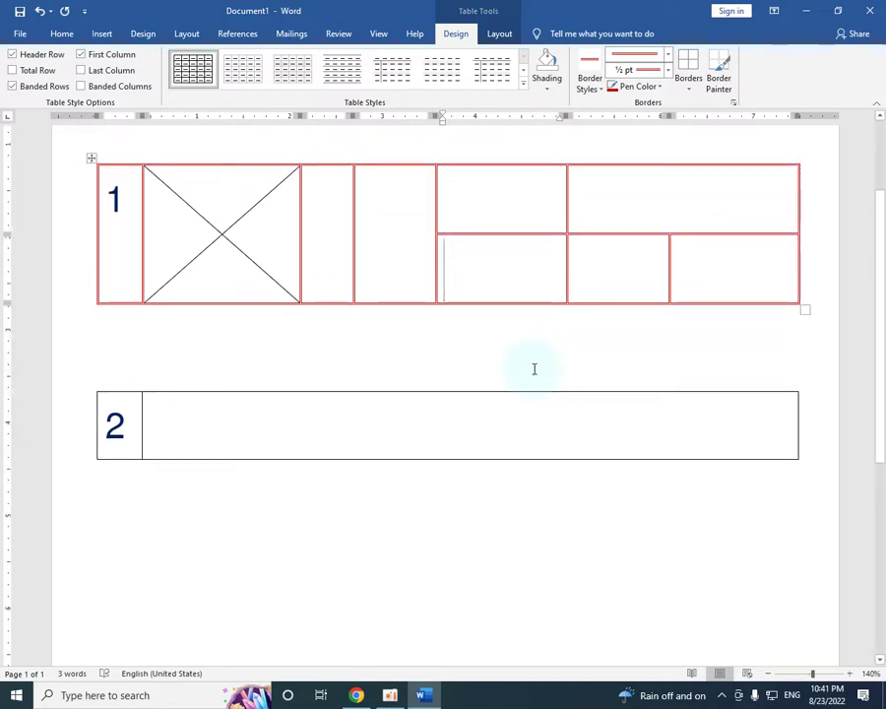
scroll(538, 366, "up", 1)
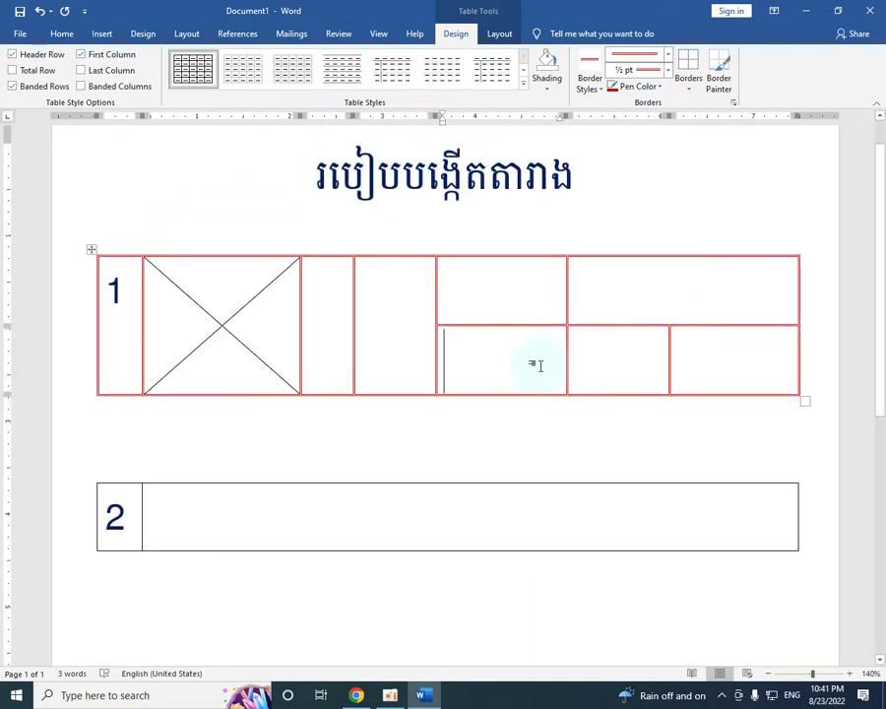